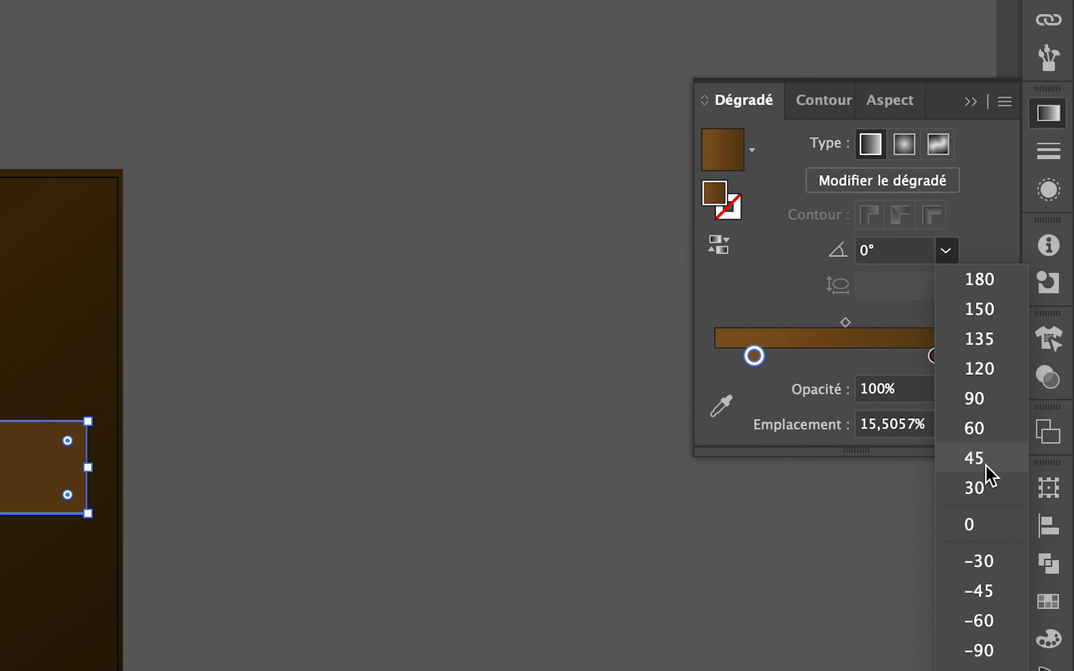
- Set the bar's linear gradient angle to 30° and darken its end colour stop to 23% brightness
left_click(986, 493)
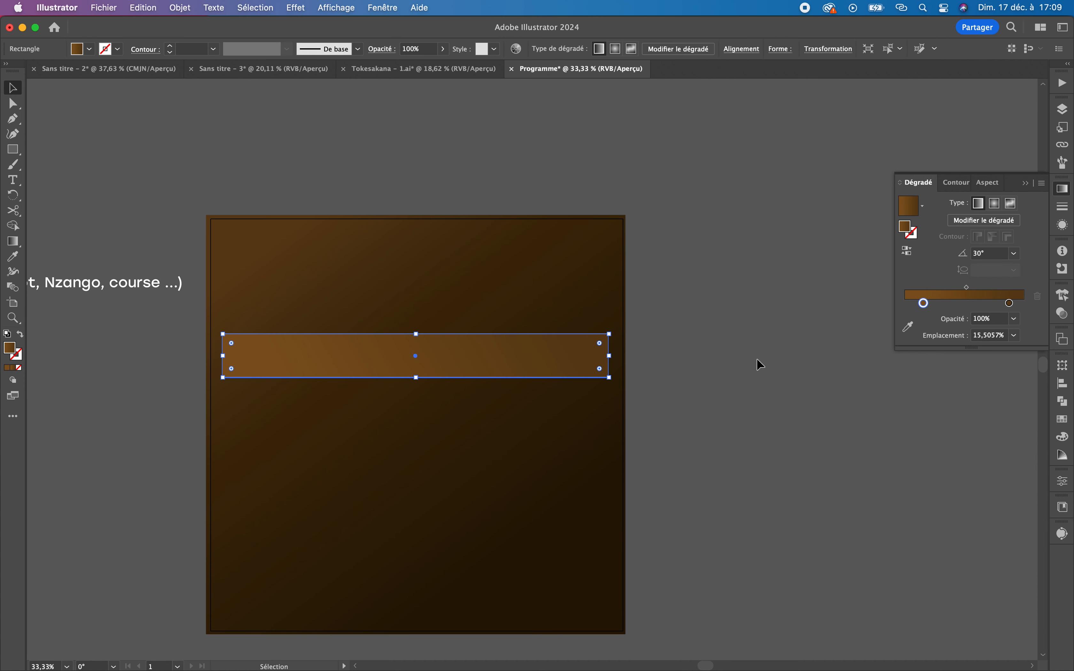
double_click(1010, 303)
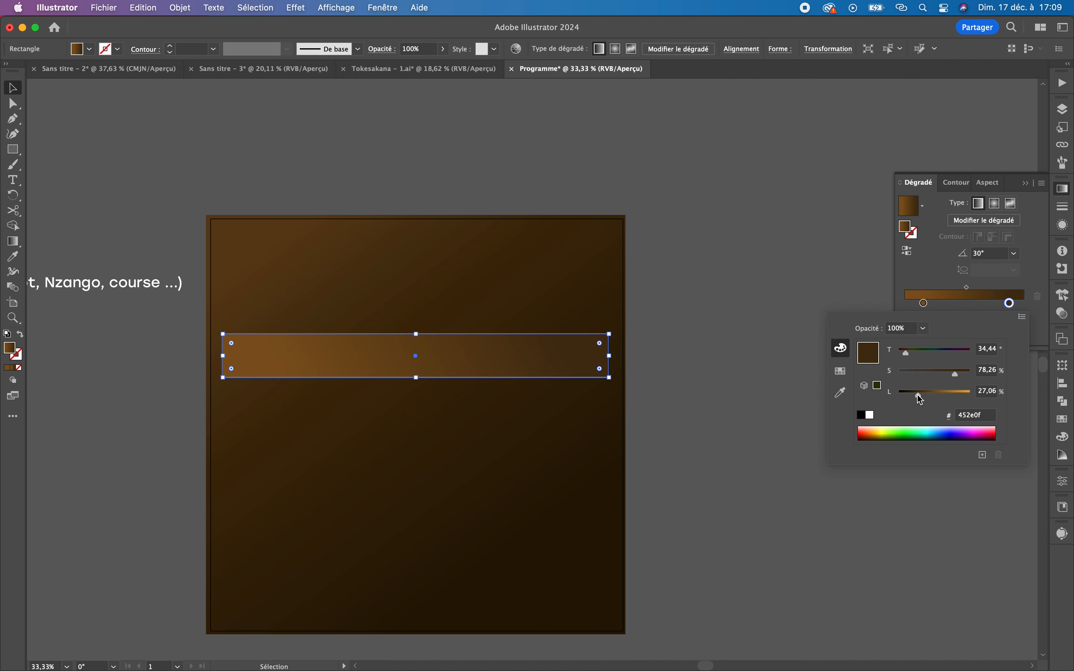
left_click_drag(917, 396, 914, 395)
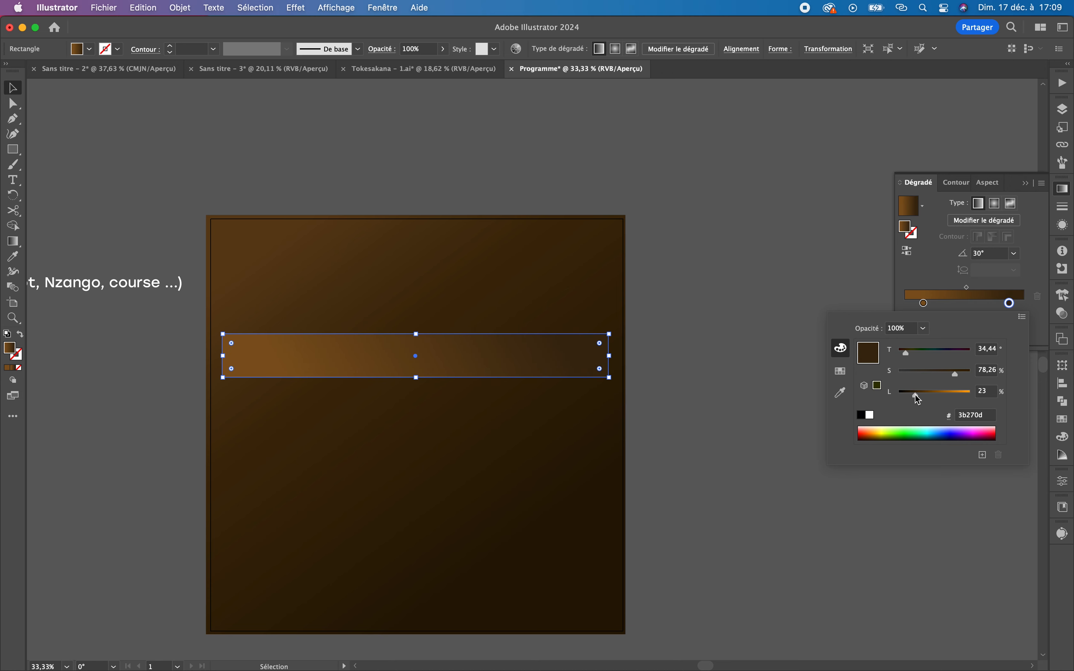
left_click(740, 269)
left_click(772, 427)
- Round the gradient bar's corners slightly, to a radius of about 4.59 px
key("z")
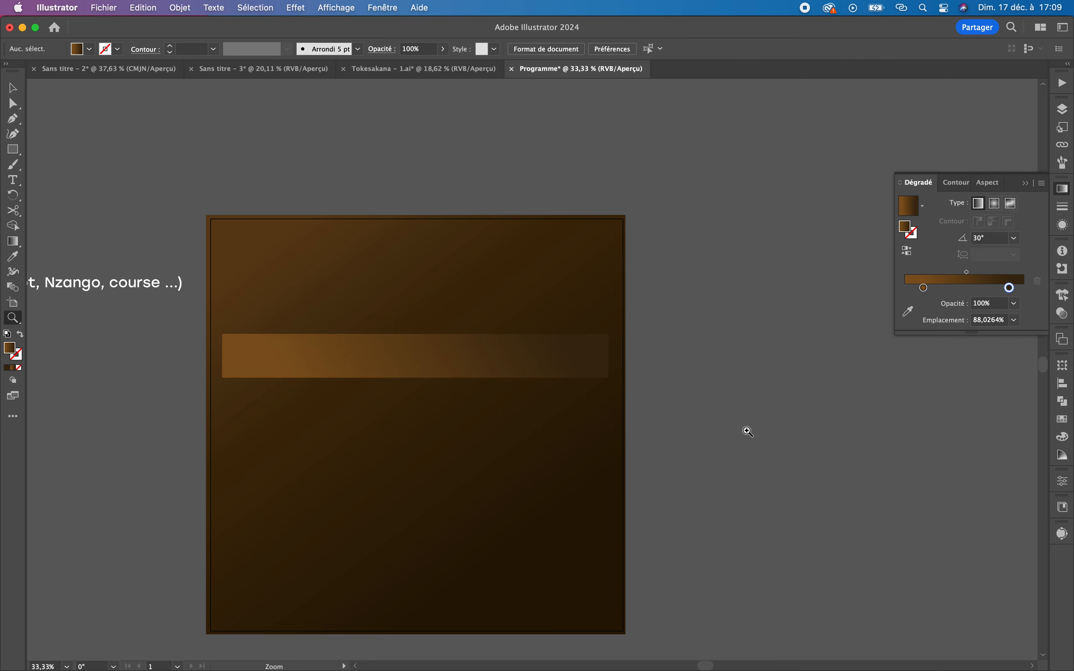
left_click_drag(736, 422, 503, 481)
left_click_drag(571, 490, 621, 489)
left_click_drag(693, 466, 642, 467)
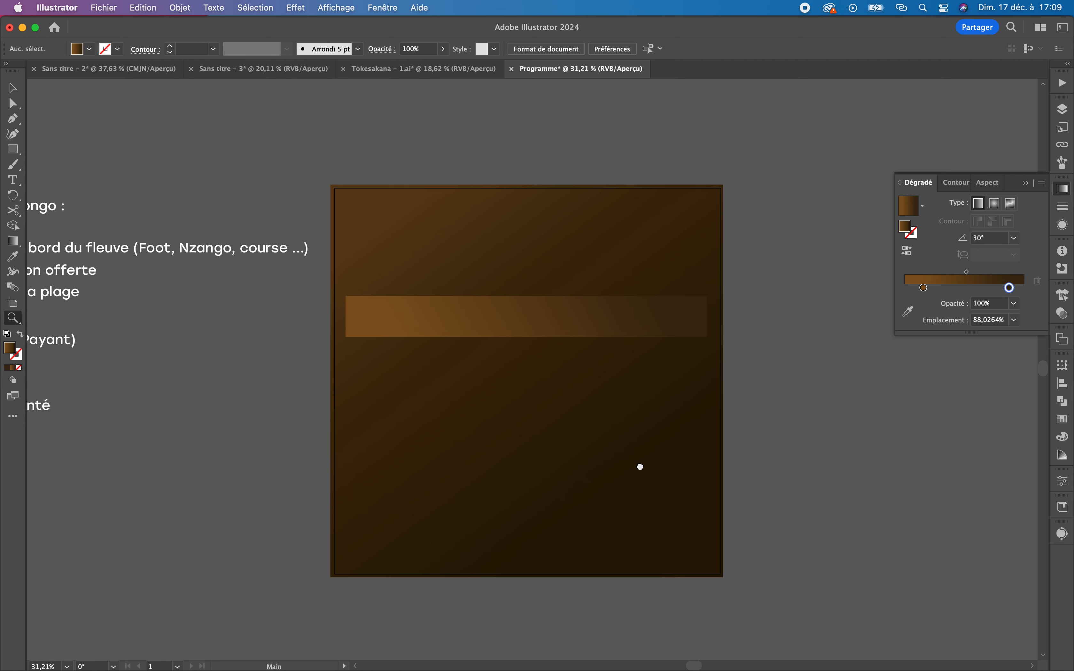
left_click_drag(355, 300, 654, 312)
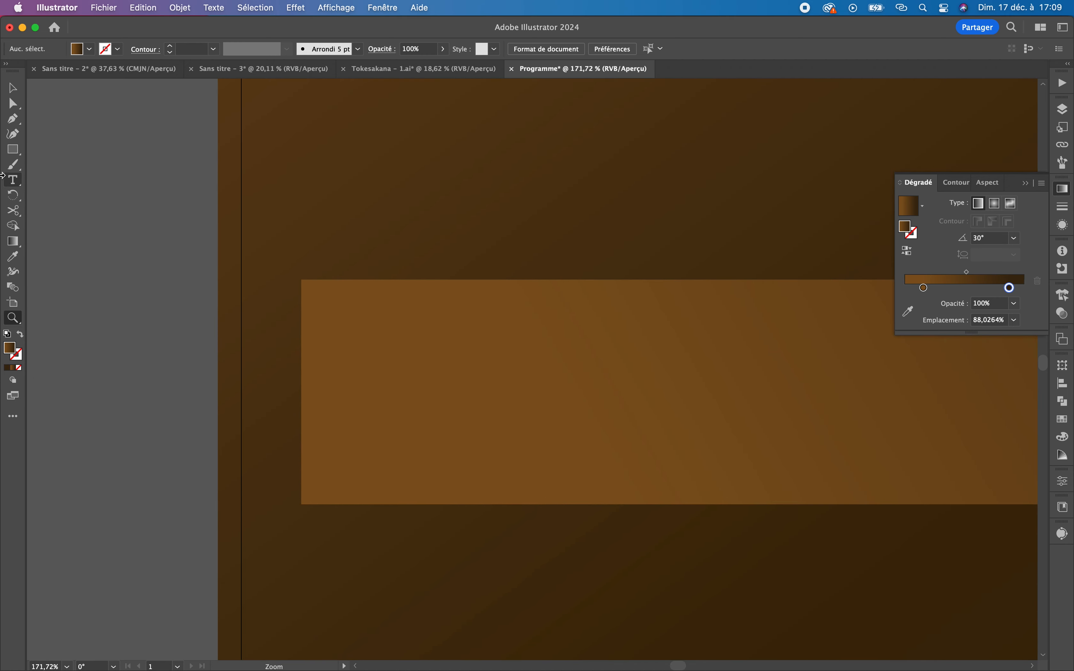
left_click(14, 88)
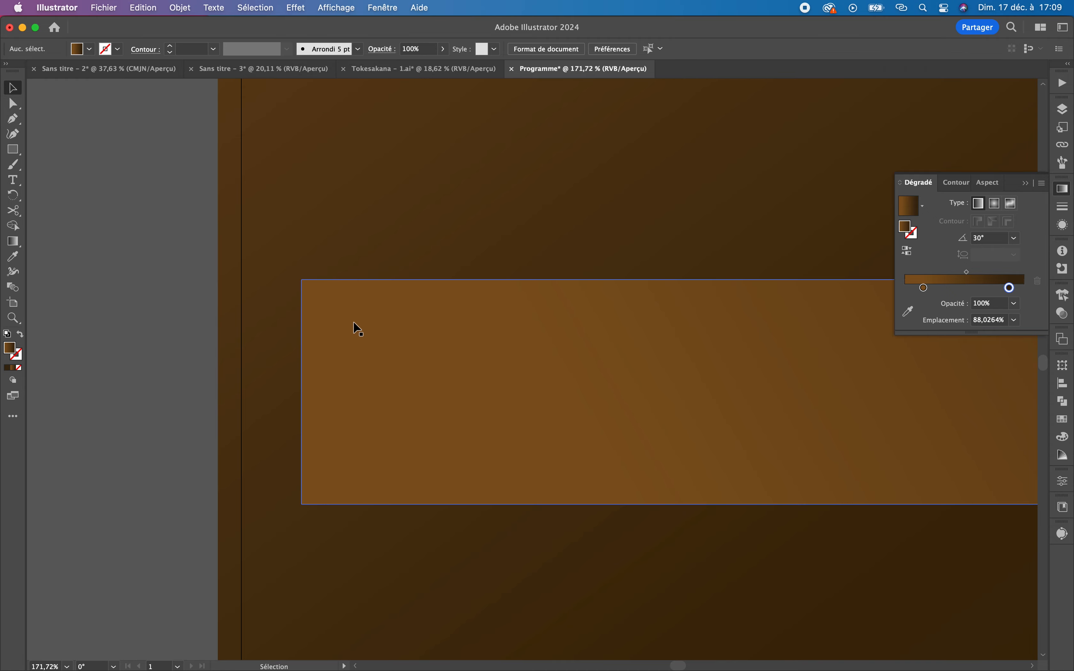
left_click(346, 315)
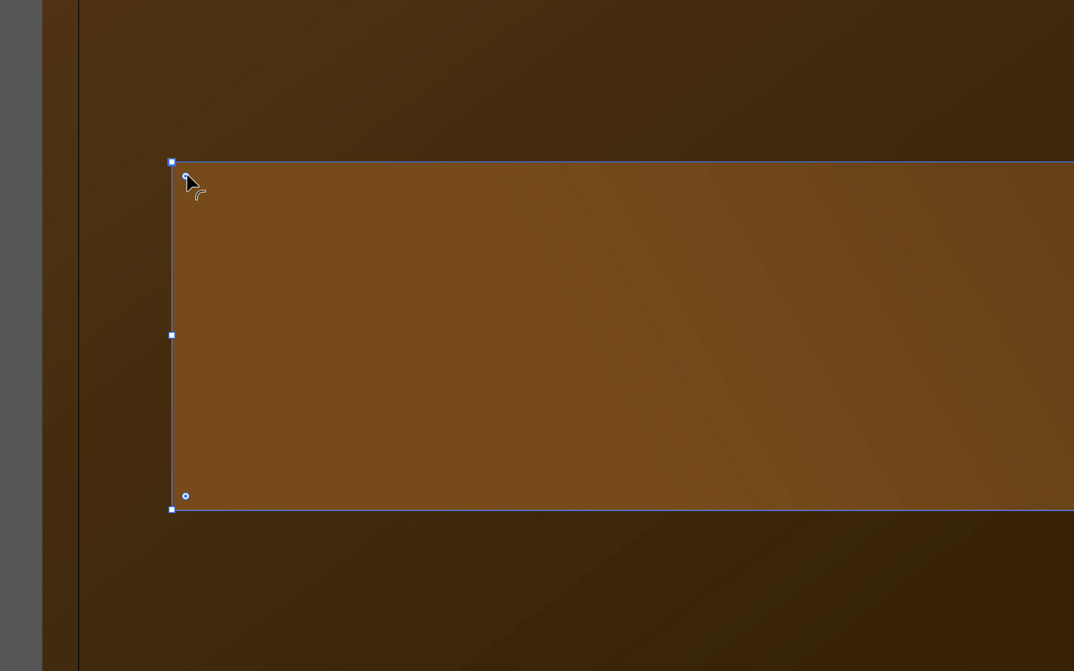
left_click_drag(186, 176, 185, 176)
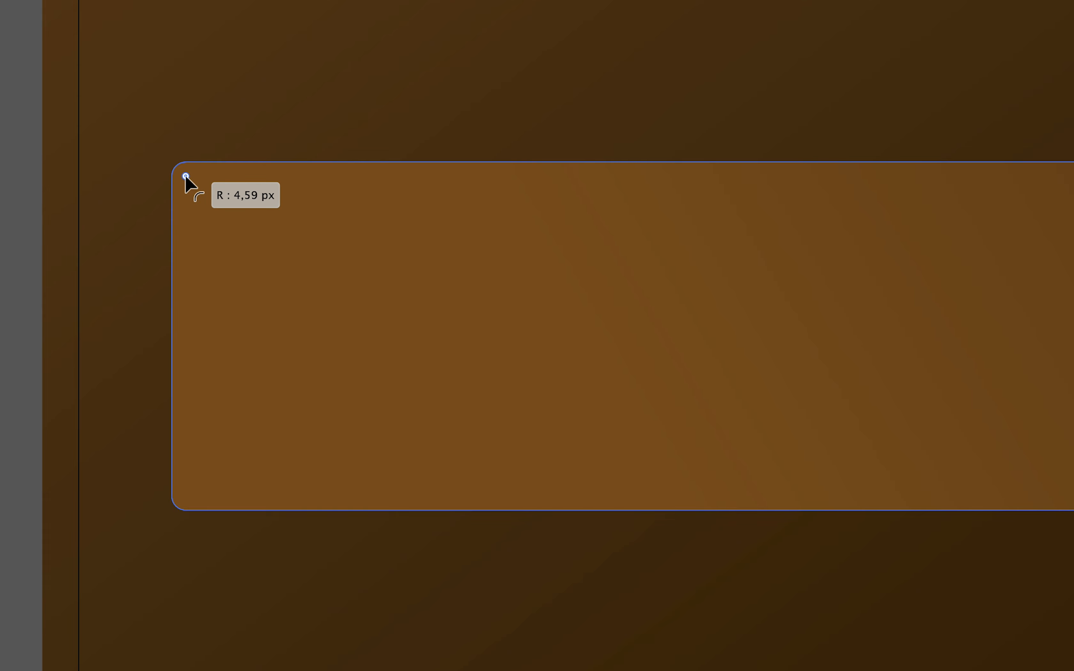
left_click(5, 177)
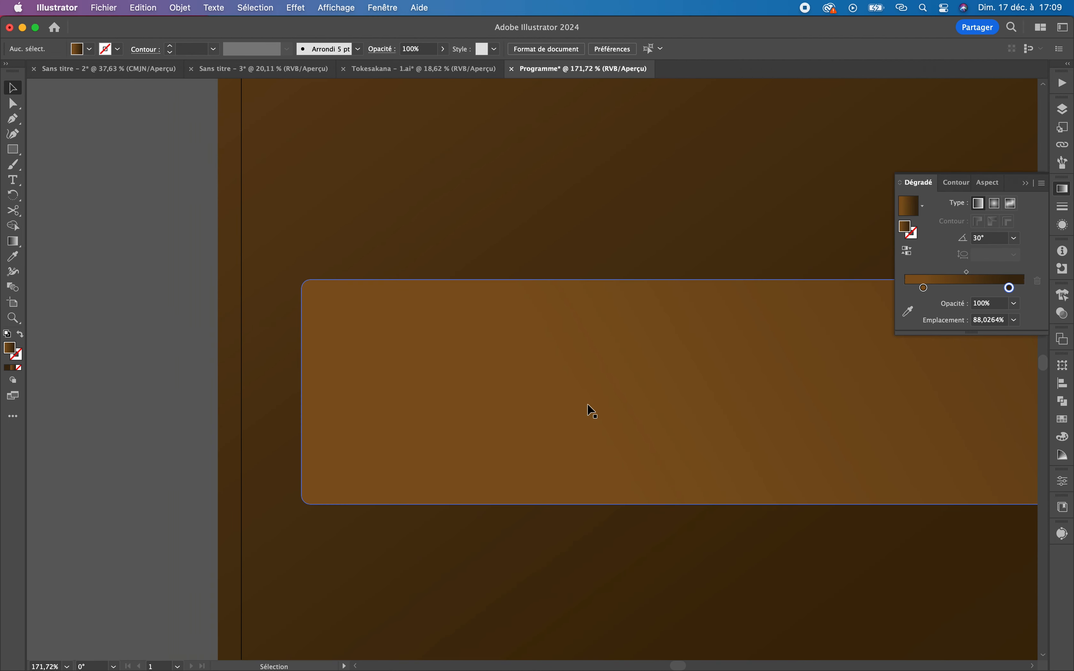
- Select the rounded bar and display its appearance attributes (Aspect)
key("z")
left_click_drag(535, 405, 346, 403)
key("space")
left_click_drag(729, 410, 517, 314)
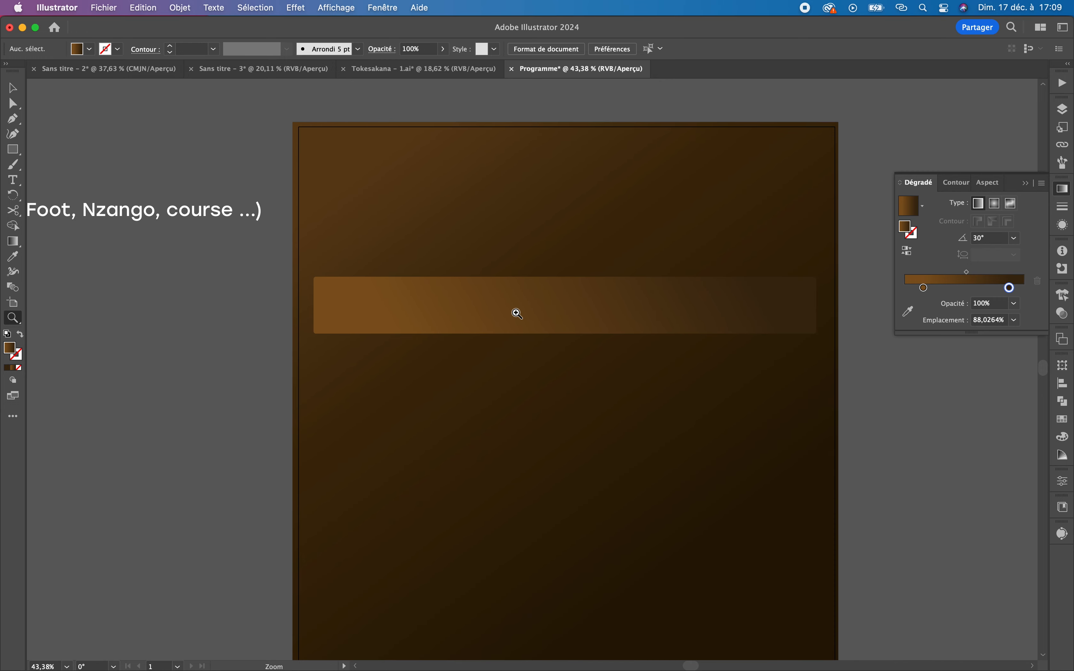
key("v")
left_click(517, 311)
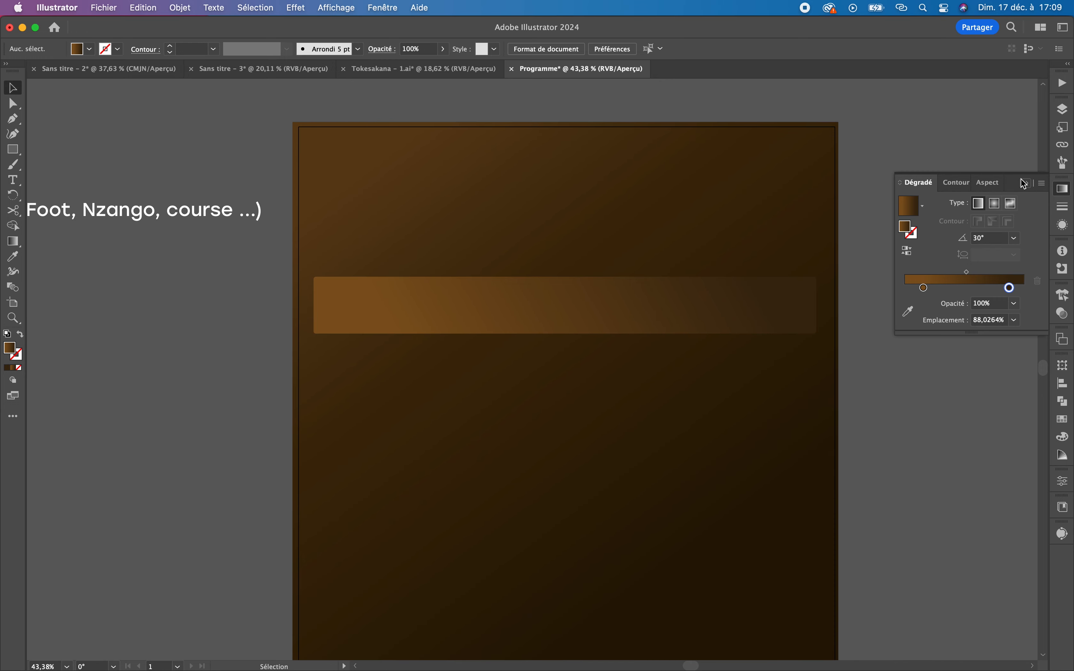
left_click(1026, 185)
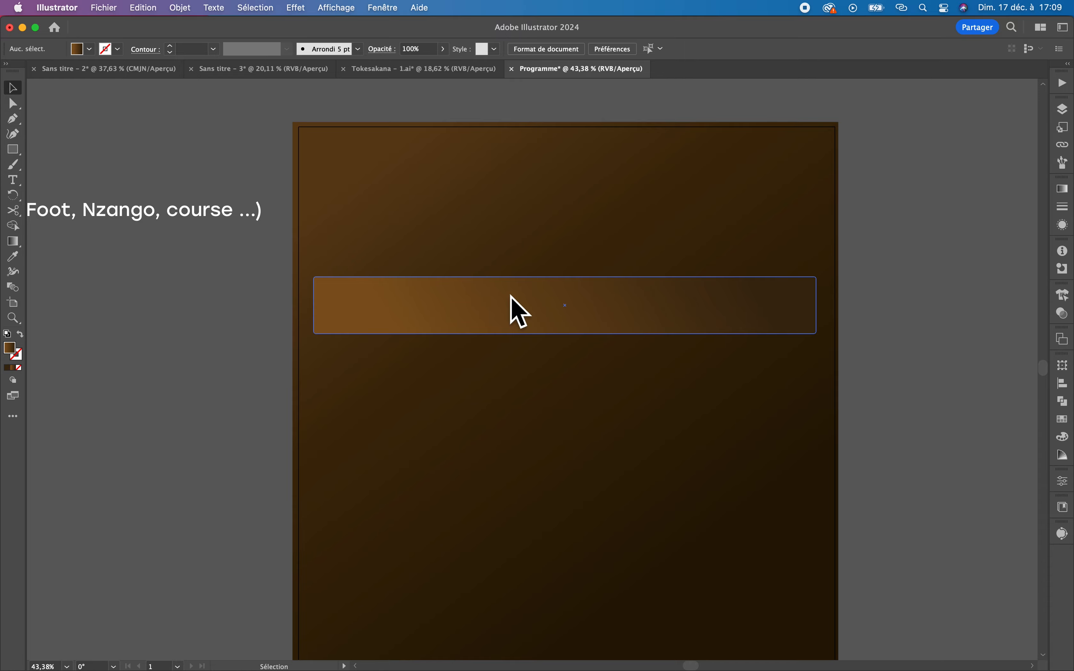
left_click(416, 302)
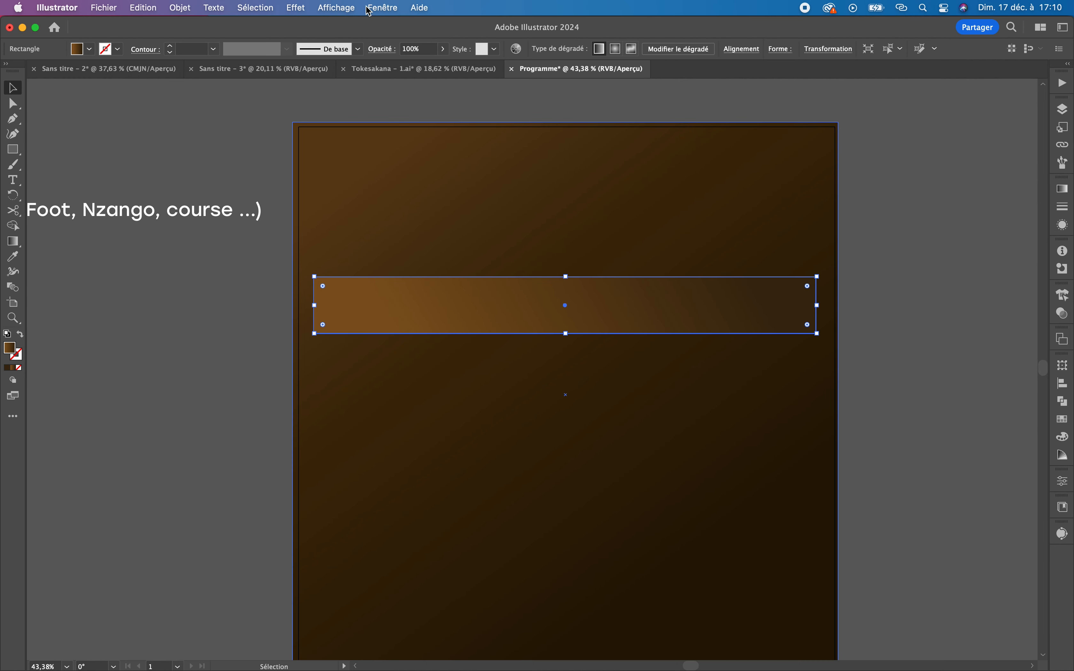
left_click(369, 9)
scroll(448, 351, "down", 5)
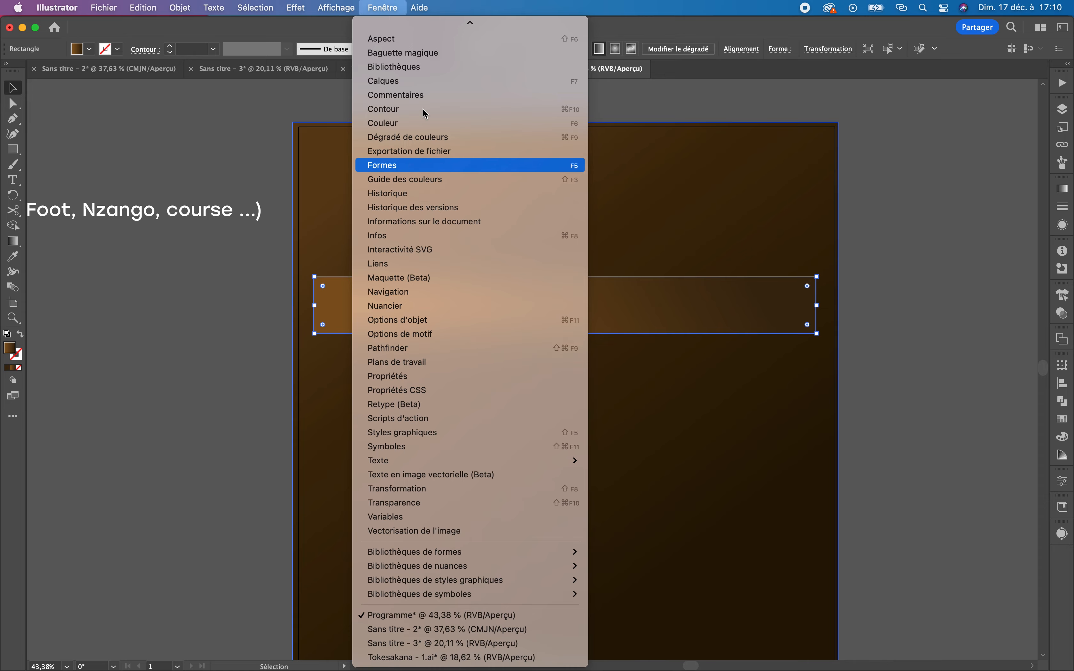
scroll(425, 113, "up", 5)
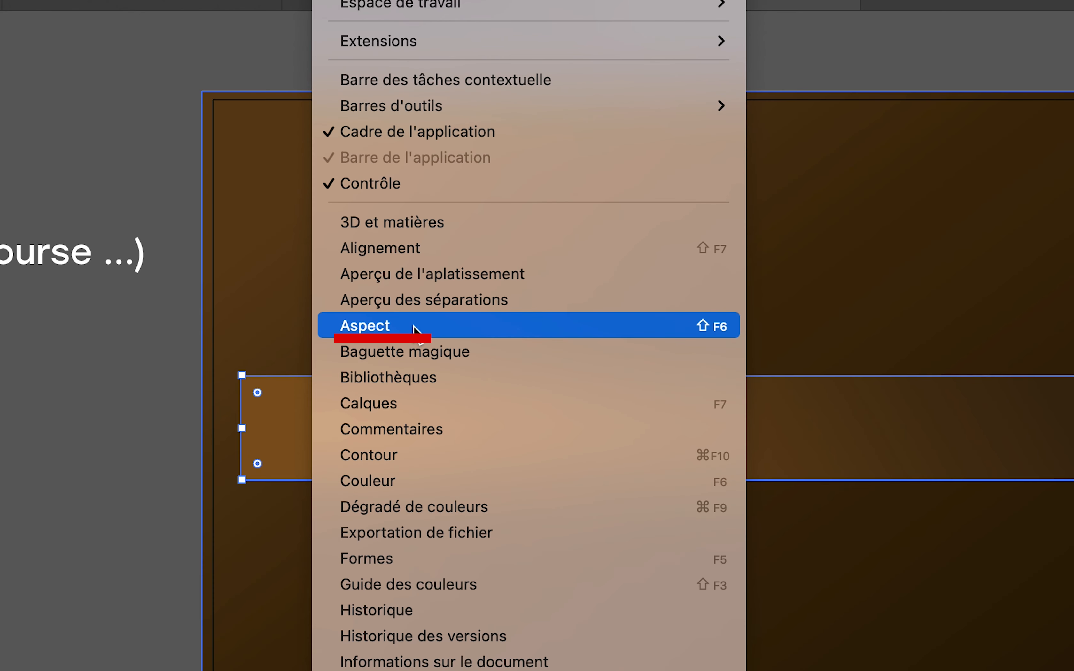
left_click(415, 331)
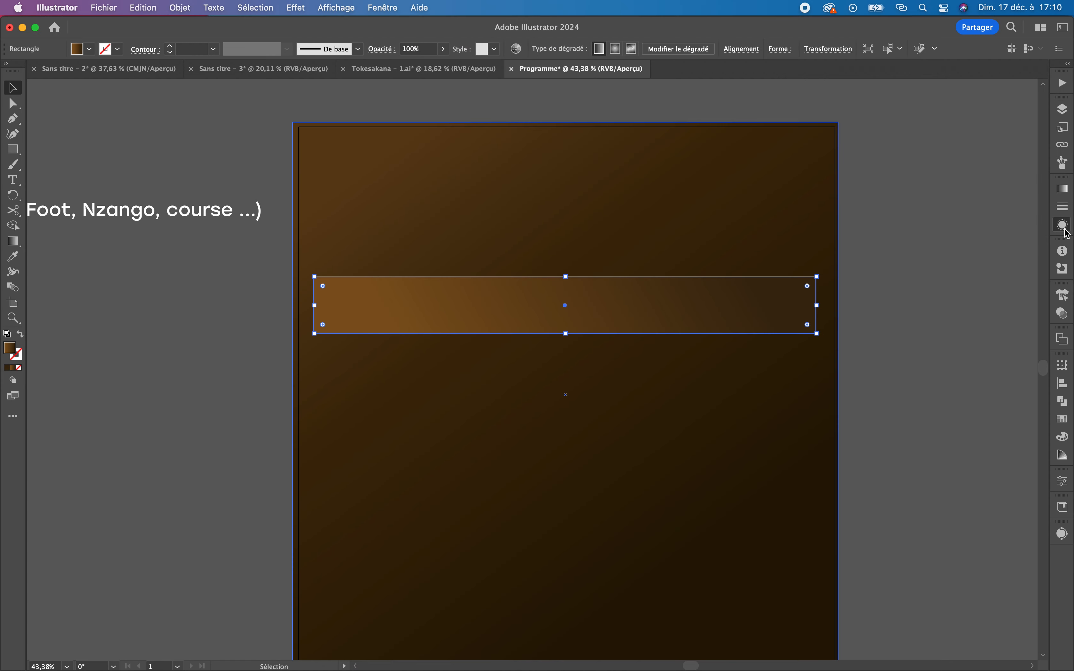
left_click(1064, 226)
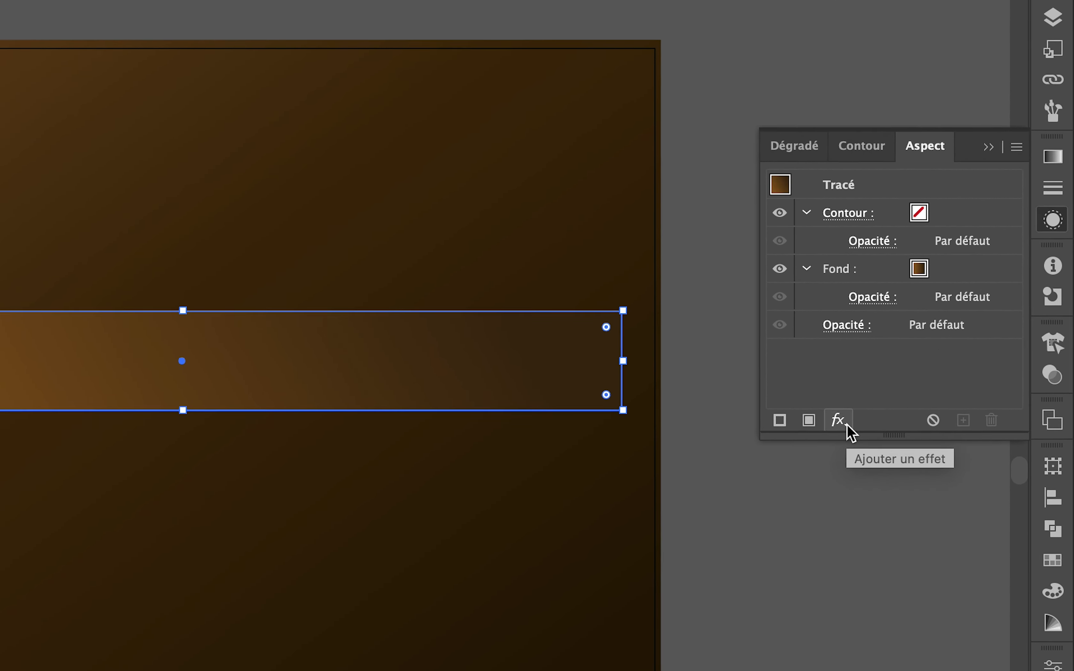
- Add an Ombre portée effect to the bar with a 5 px X offset and a 15 px Y offset, with preview on
left_click(942, 340)
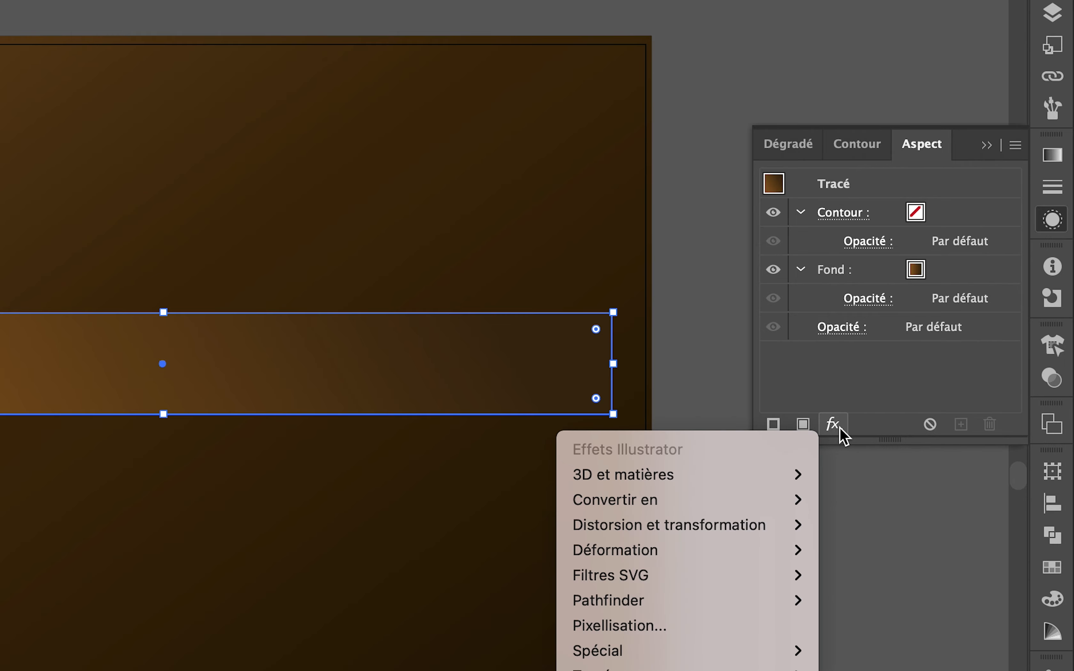
mouse_move(717, 661)
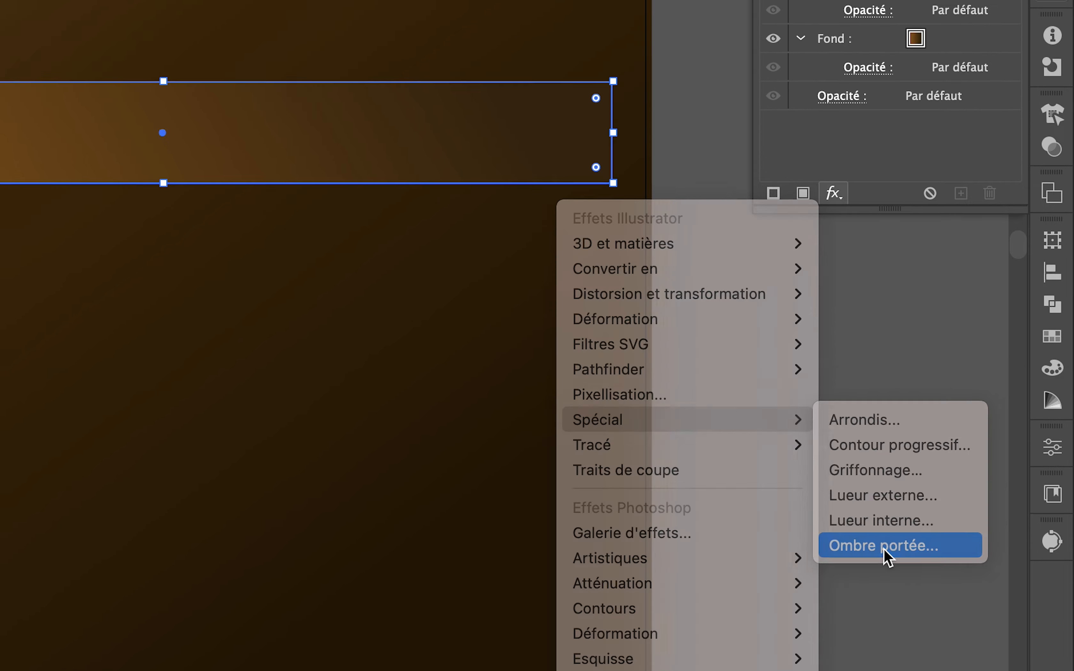
left_click(884, 475)
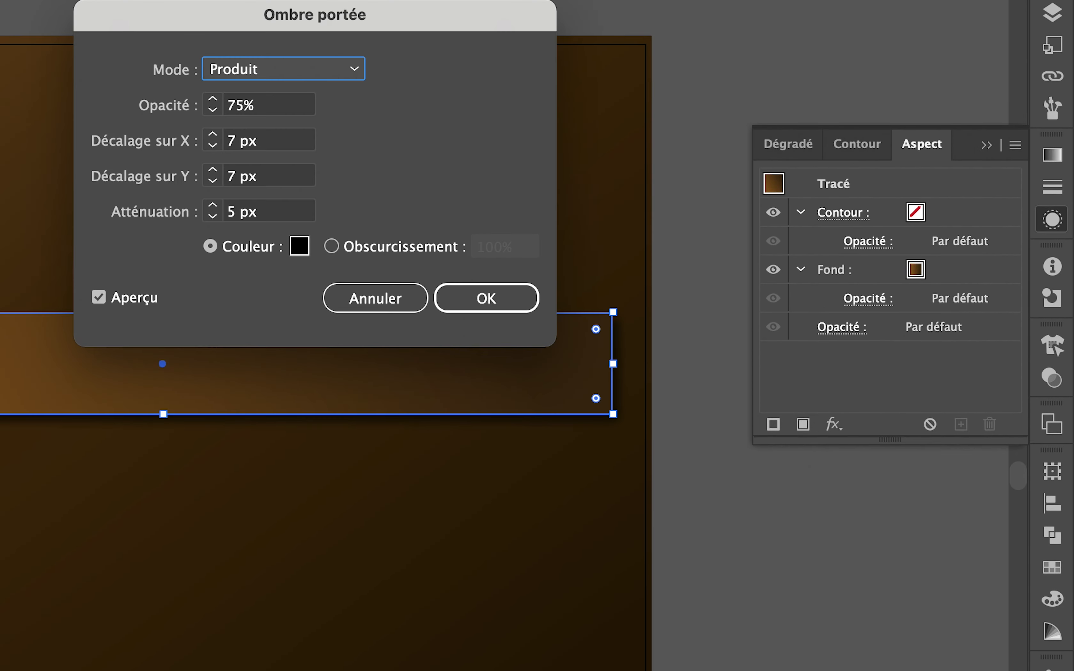
left_click_drag(240, 14, 477, 0)
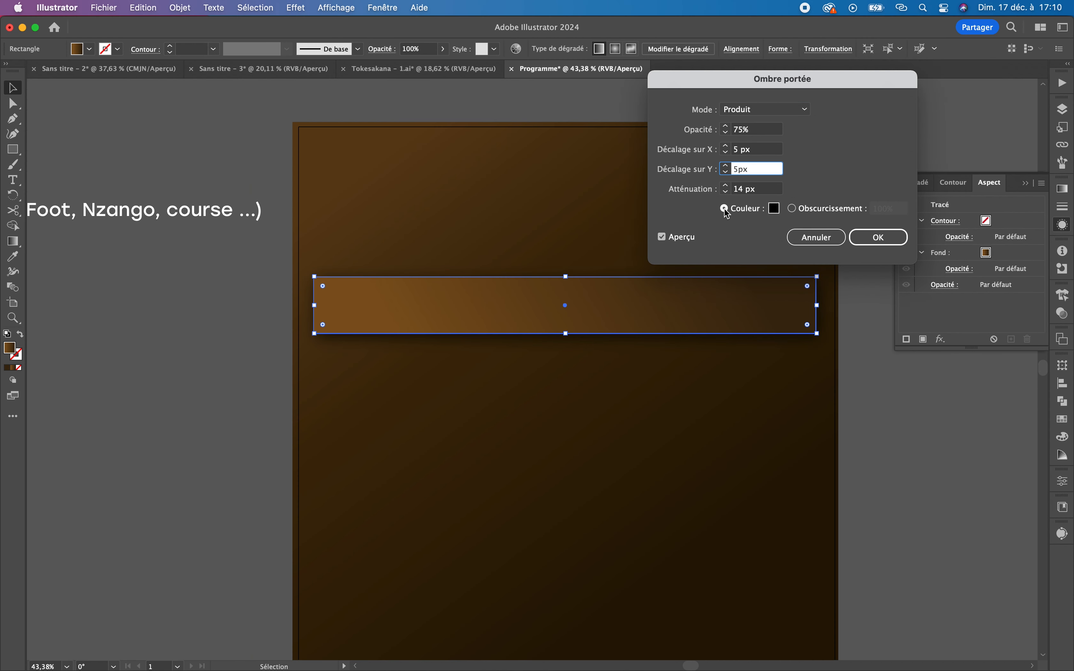
left_click(662, 238)
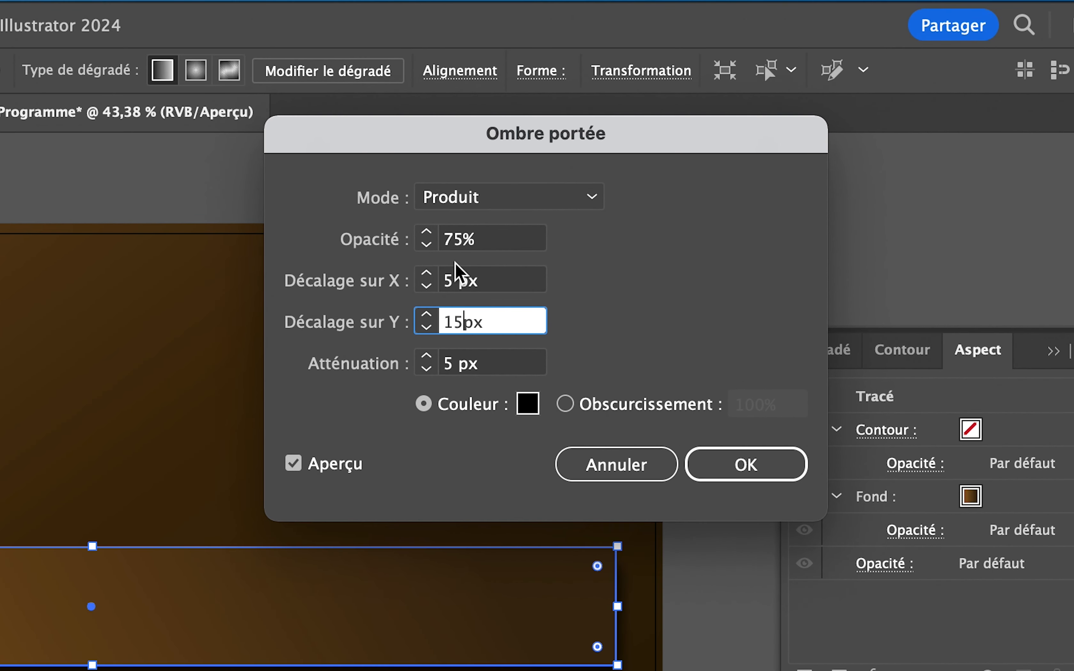
- Set the drop shadow's blur (Atténuation) to 20 px
left_click(426, 356)
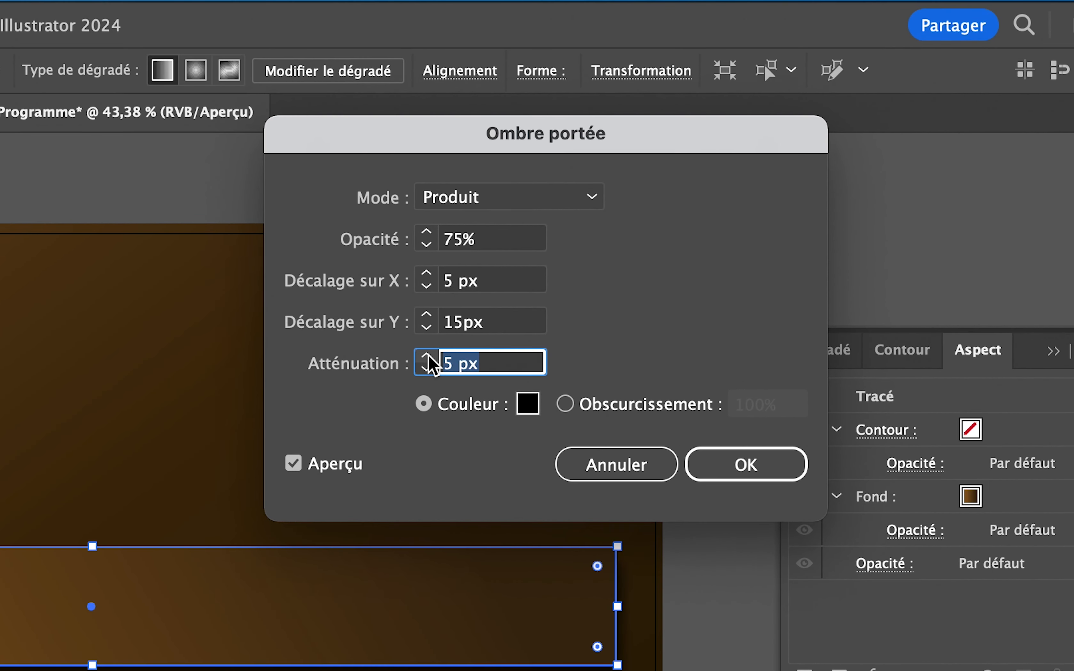
left_click(426, 356)
left_click(426, 357)
left_click(427, 356)
left_click(426, 356)
left_click(426, 356)
left_click(426, 357)
left_click(426, 356)
left_click(426, 356)
left_click(427, 356)
left_click(426, 356)
left_click(426, 356)
left_click(427, 356)
left_click(426, 356)
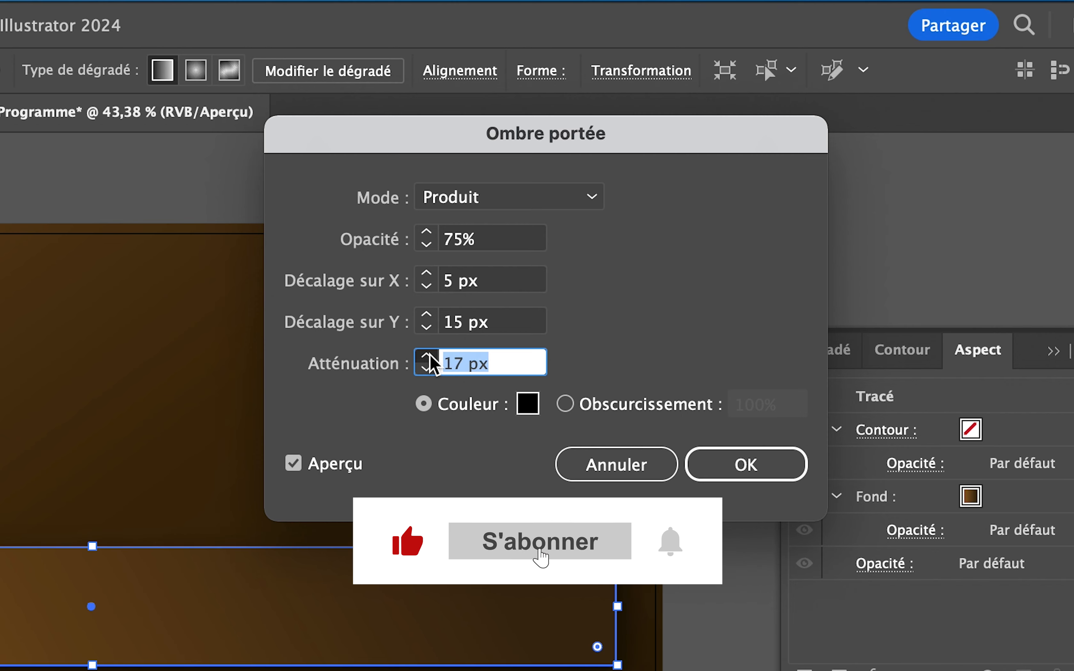
left_click(426, 356)
left_click(428, 356)
left_click(428, 357)
left_click(427, 357)
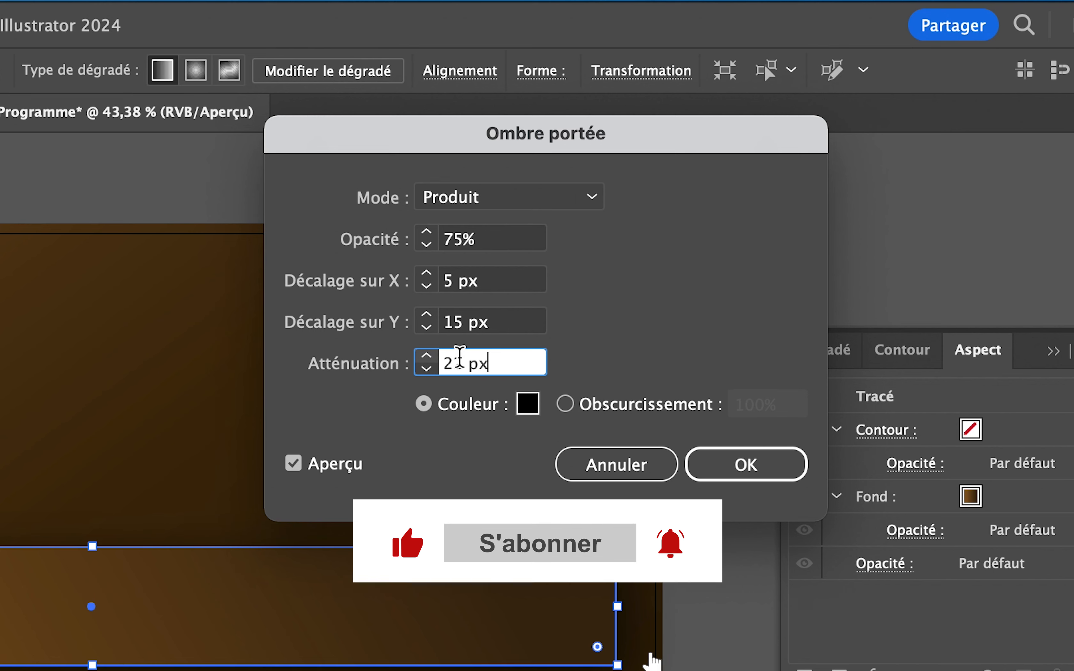
left_click_drag(462, 362, 470, 365)
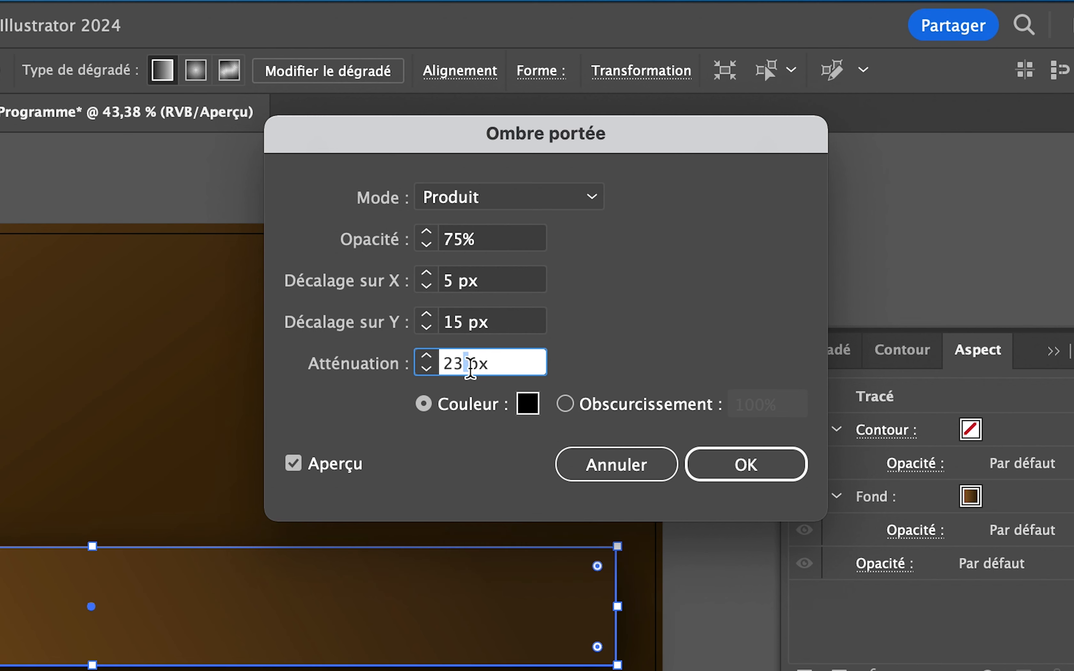
key("BackSpace")
type("0")
- Set the drop shadow's opacity to 30% and apply the effect to the bar
left_click(446, 240)
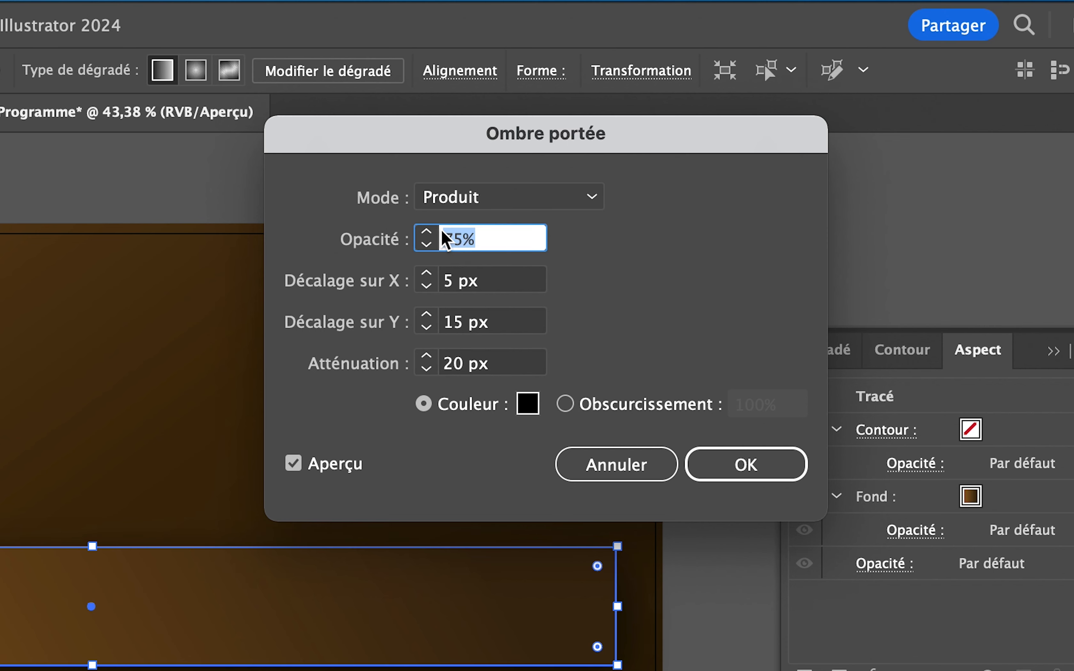
type("30")
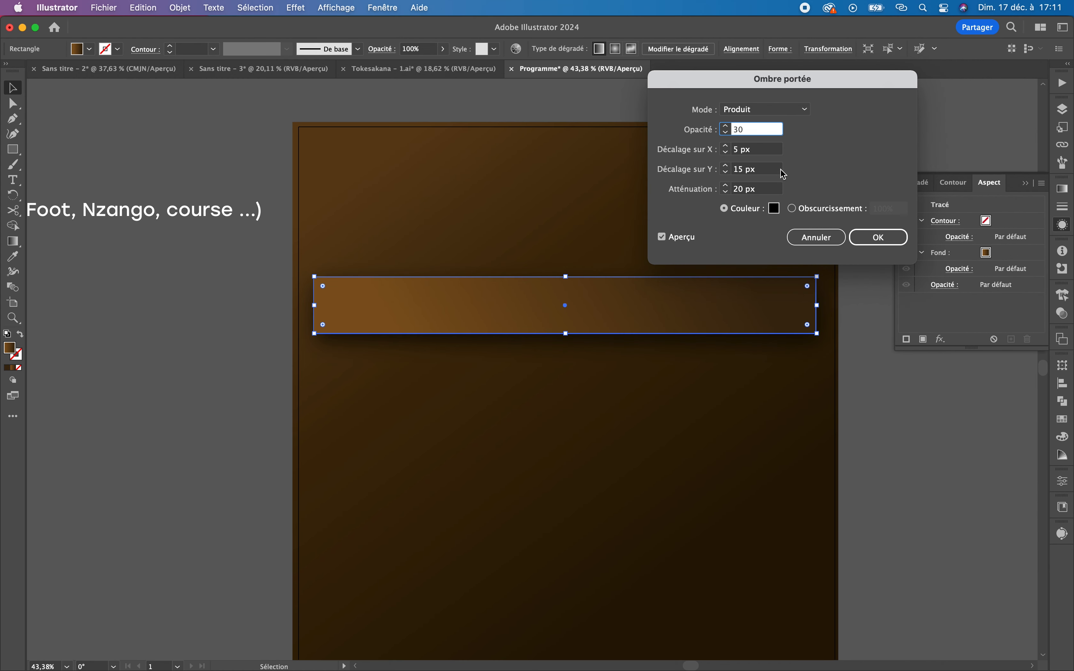
key("Return")
key("z")
left_click_drag(573, 279, 527, 300)
left_click(1020, 184)
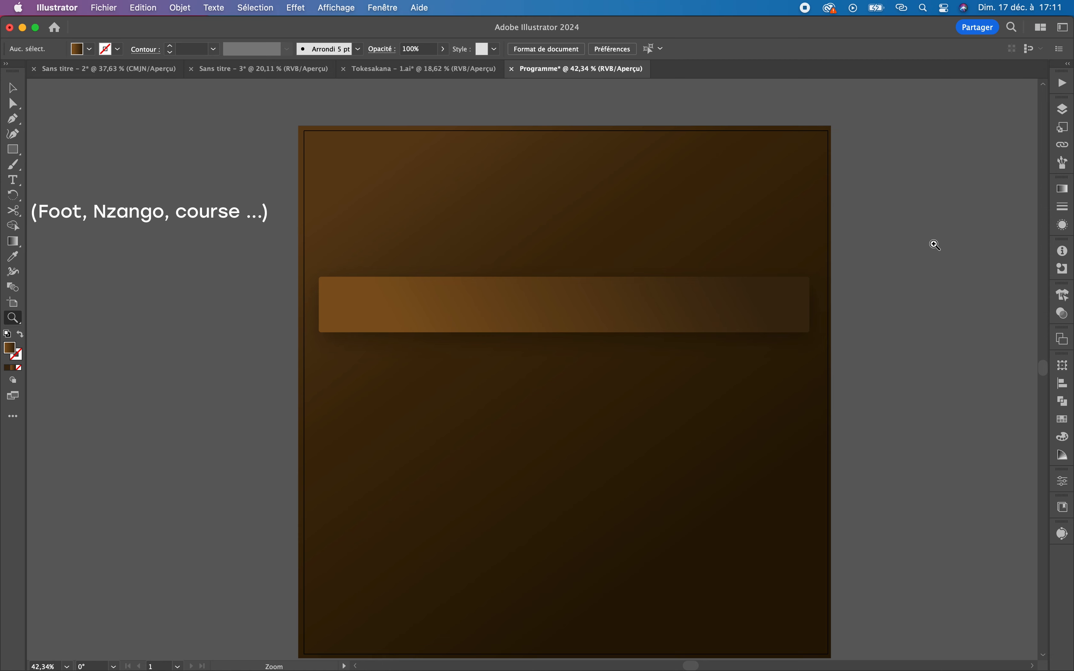
- Place the bar in the lower part of the artboard with a duplicate stacked directly beneath it
left_click_drag(771, 311, 729, 311)
left_click_drag(249, 370, 713, 373)
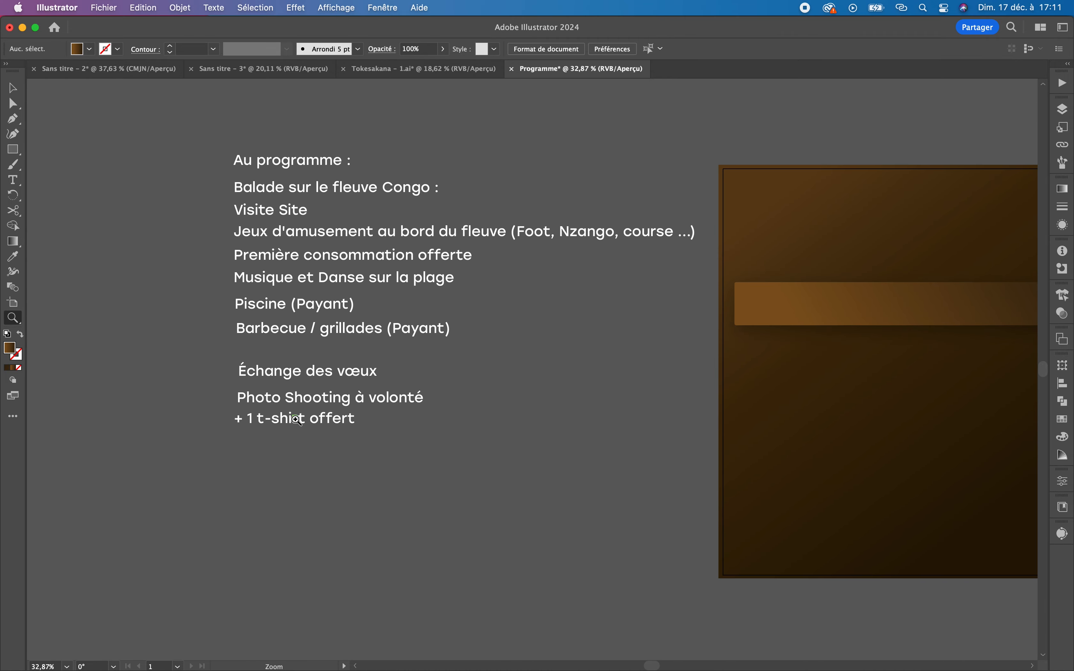
left_click_drag(657, 262, 336, 265)
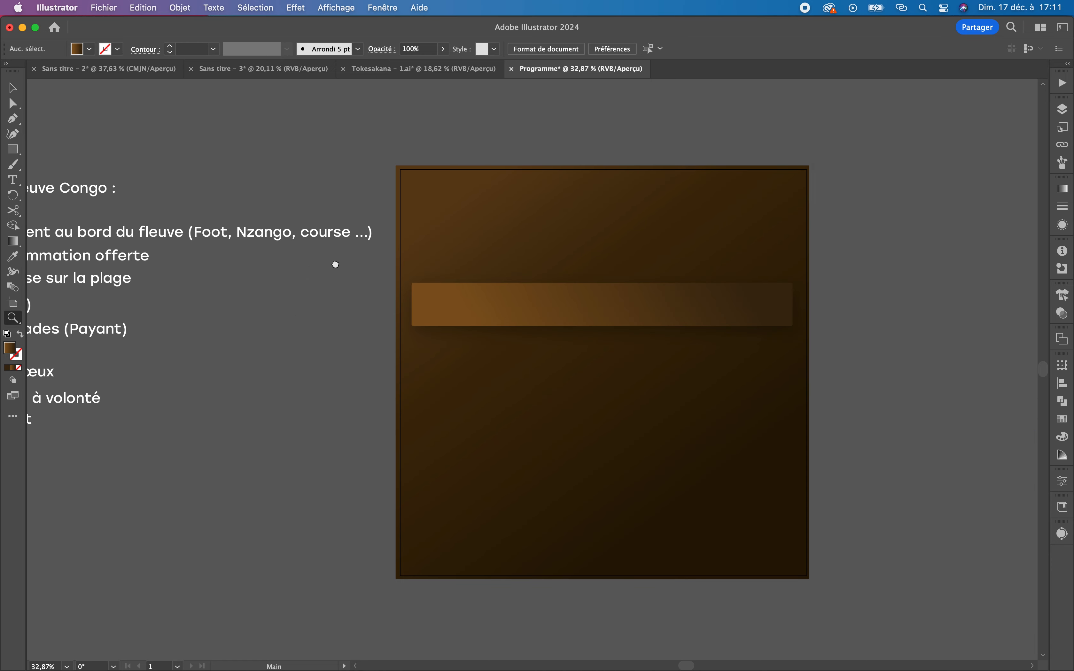
key("v")
left_click(649, 318)
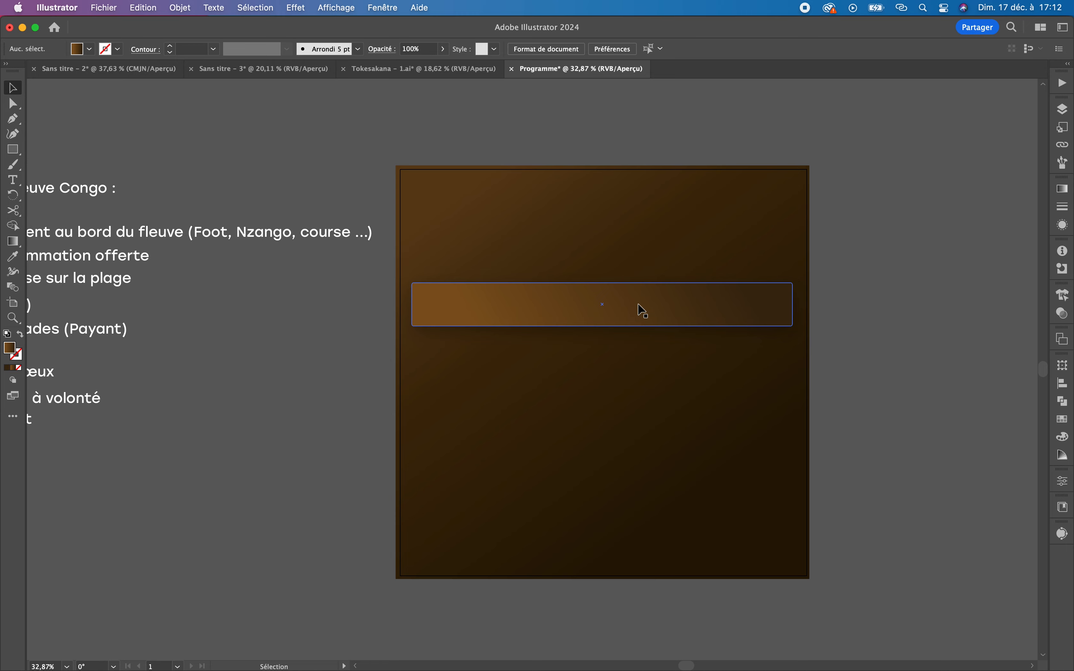
key("alt")
left_click_drag(646, 300, 667, 495)
key("super+shift+a")
- Select both bars and duplicate them upward so the copies sit directly above the originals
left_click(599, 542)
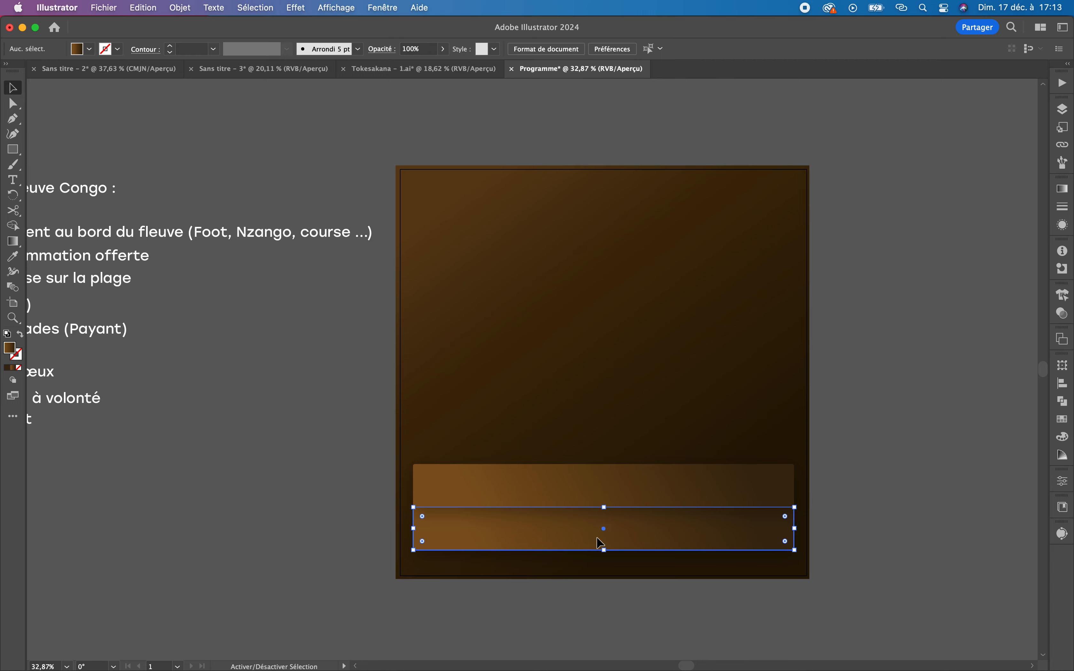
left_click(609, 493, "shift")
left_click_drag(632, 482, 637, 397)
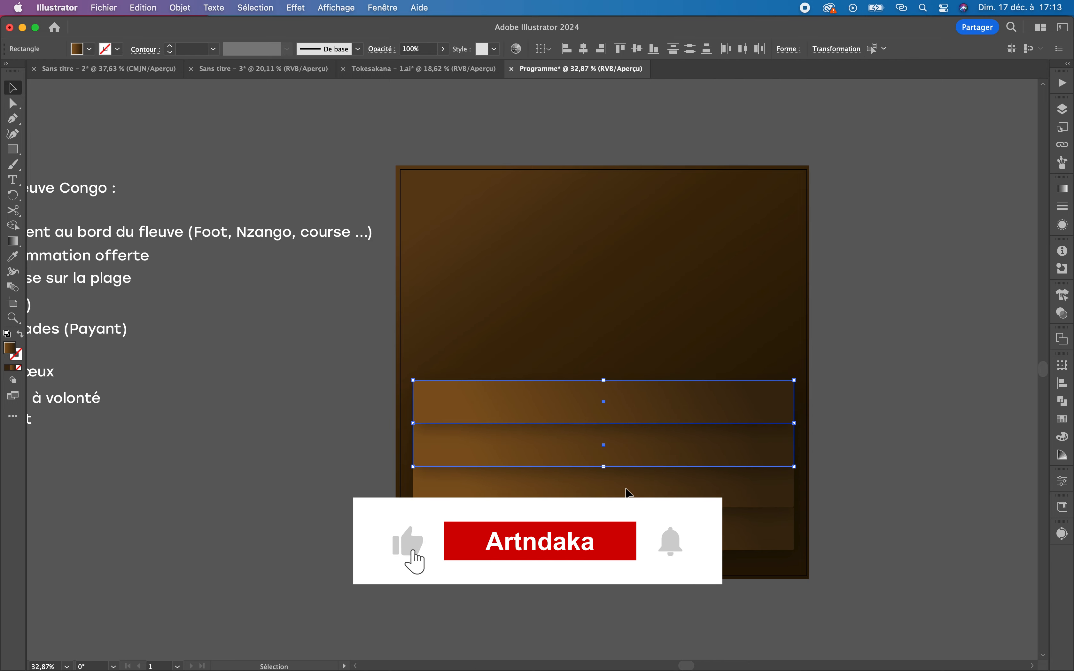
- Duplicate the four stacked bars together upward so the copies sit directly above them
left_click(657, 408)
left_click(750, 460, "shift")
left_click(750, 484)
left_click(633, 410, "shift")
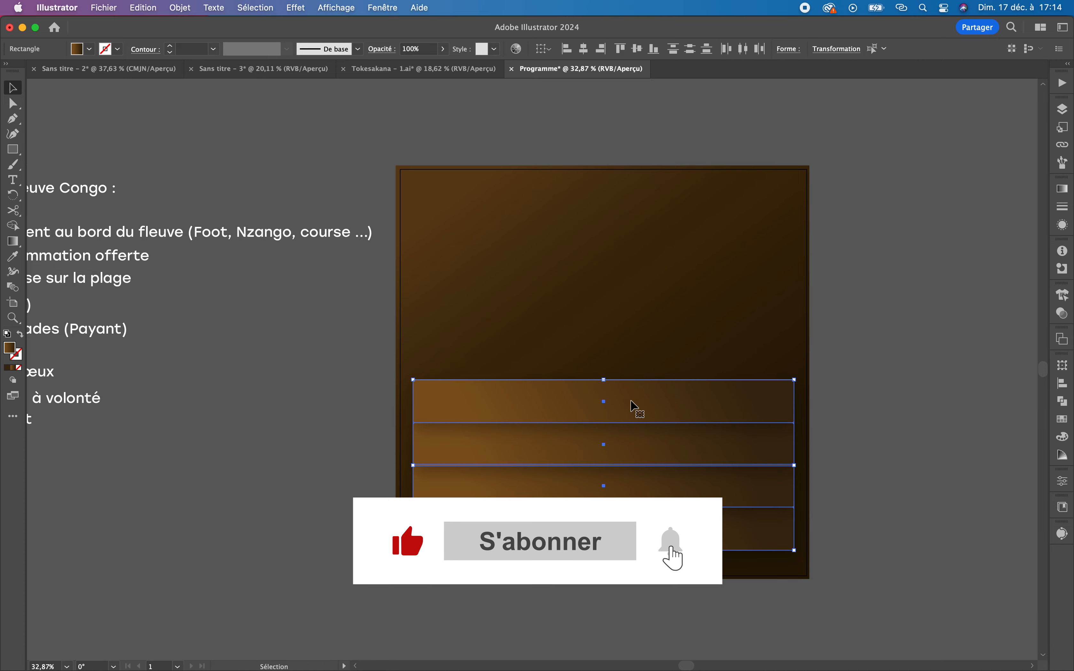
left_click_drag(633, 409, 633, 239)
left_click(847, 184)
- Duplicate the two topmost bars upward to complete a stack of ten bars
left_click(693, 235)
left_click(648, 283, "shift")
left_click_drag(648, 283, 649, 195)
left_click(862, 244)
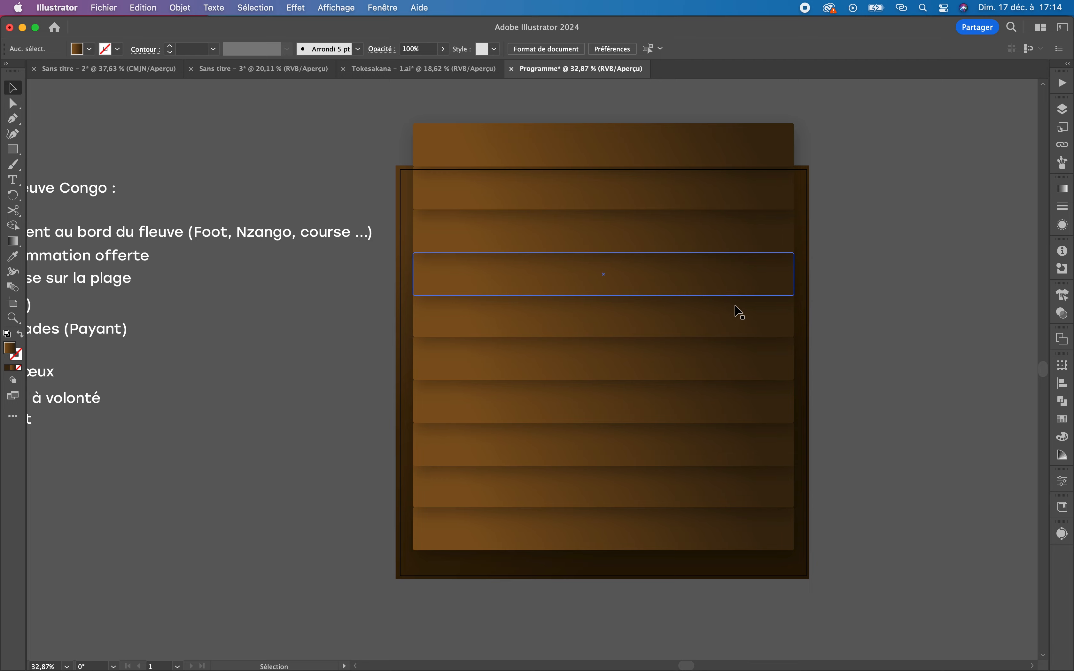
- Select all ten bars without the background and scale the stack down to fit inside the artboard, leaving room above it for a title
key("z")
left_click_drag(694, 314, 740, 319)
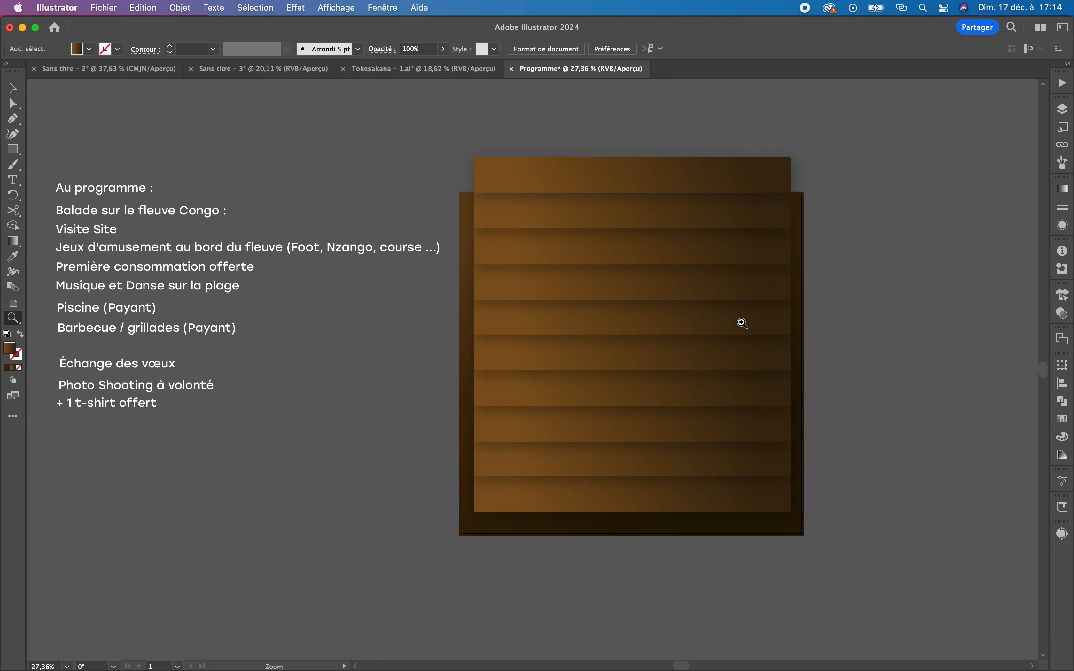
key("v")
left_click_drag(679, 530, 680, 530)
left_click(735, 527, "shift")
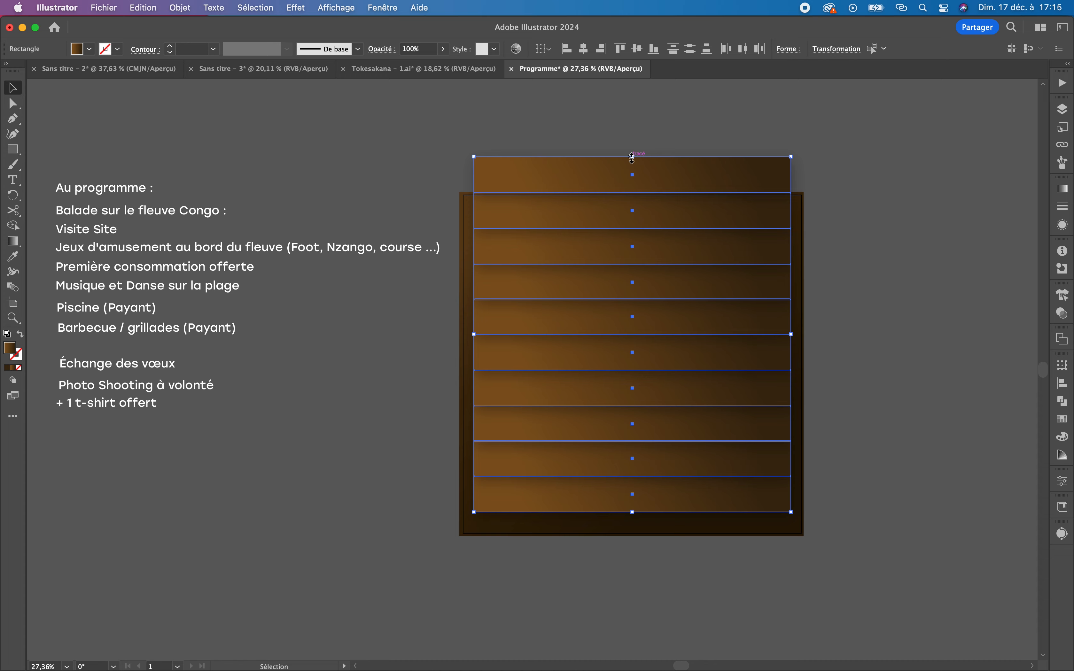
left_click_drag(633, 158, 627, 265)
left_click_drag(792, 387, 689, 386)
key("super+shift+a")
- Align the ten-bar stack to the horizontal centre, leaving the background out of the selection
key("z")
left_click_drag(642, 418, 572, 459)
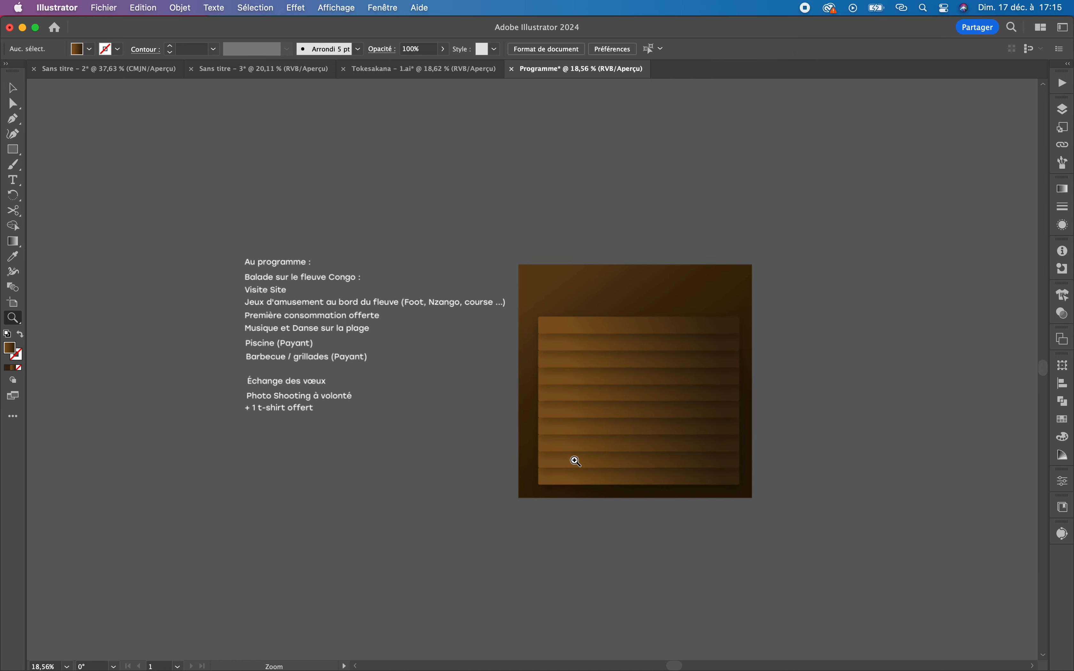
left_click_drag(683, 271, 850, 338)
key("v")
key("super+a")
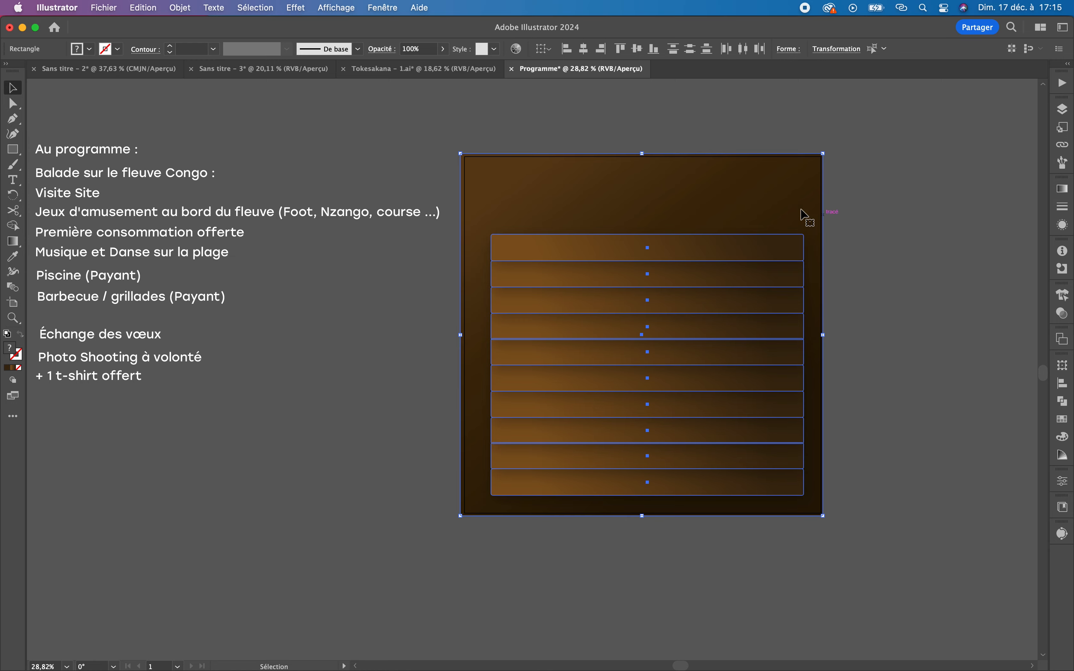
left_click(763, 194, "shift")
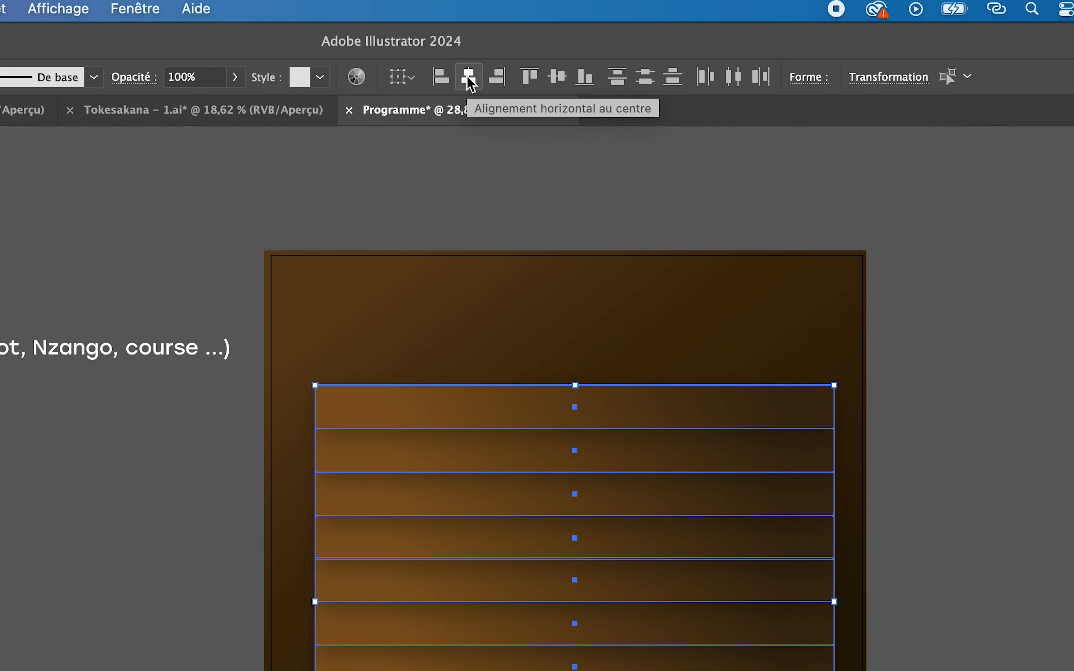
left_click(474, 76)
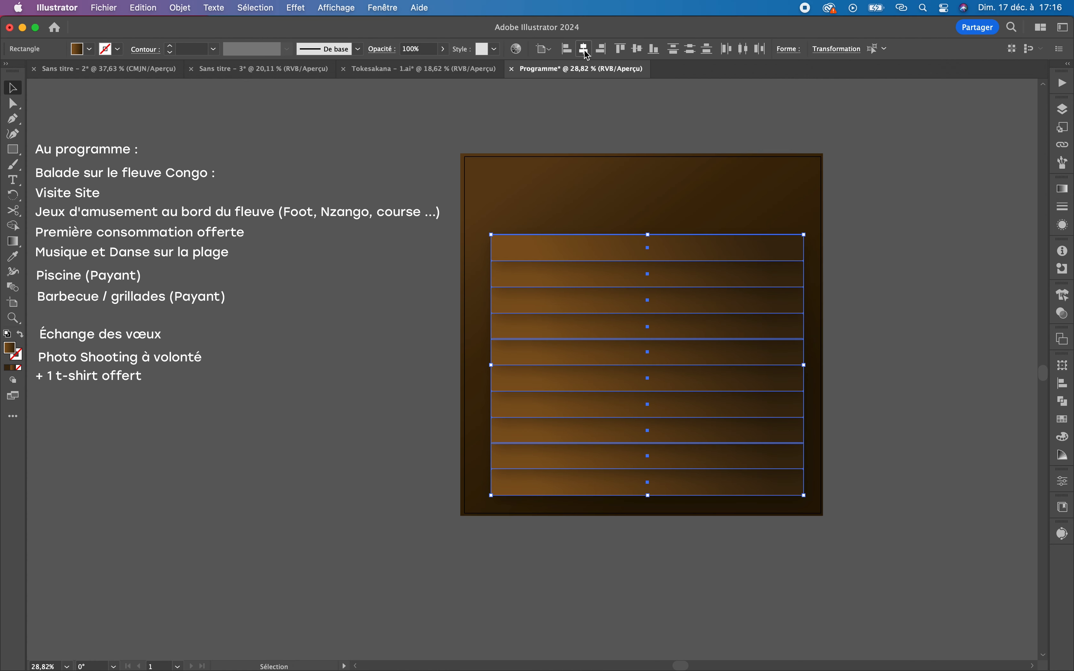
left_click(585, 48)
left_click(917, 368)
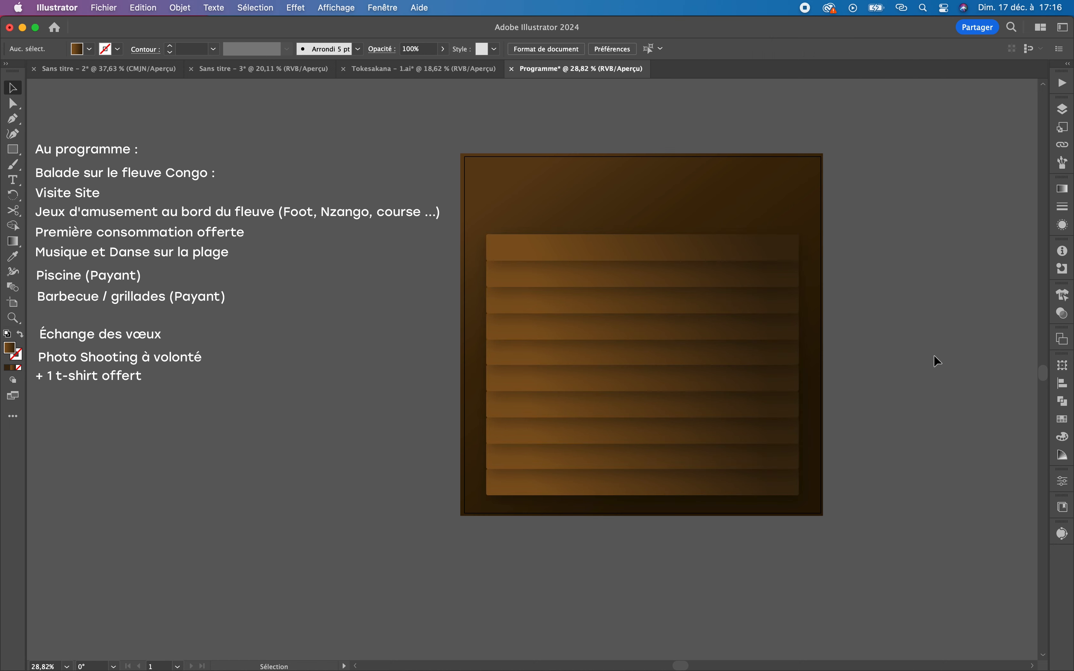
- Bring the activity text lines in front of the bars by cutting and repasting them, and place them over the stack
left_click_drag(860, 214, 950, 276)
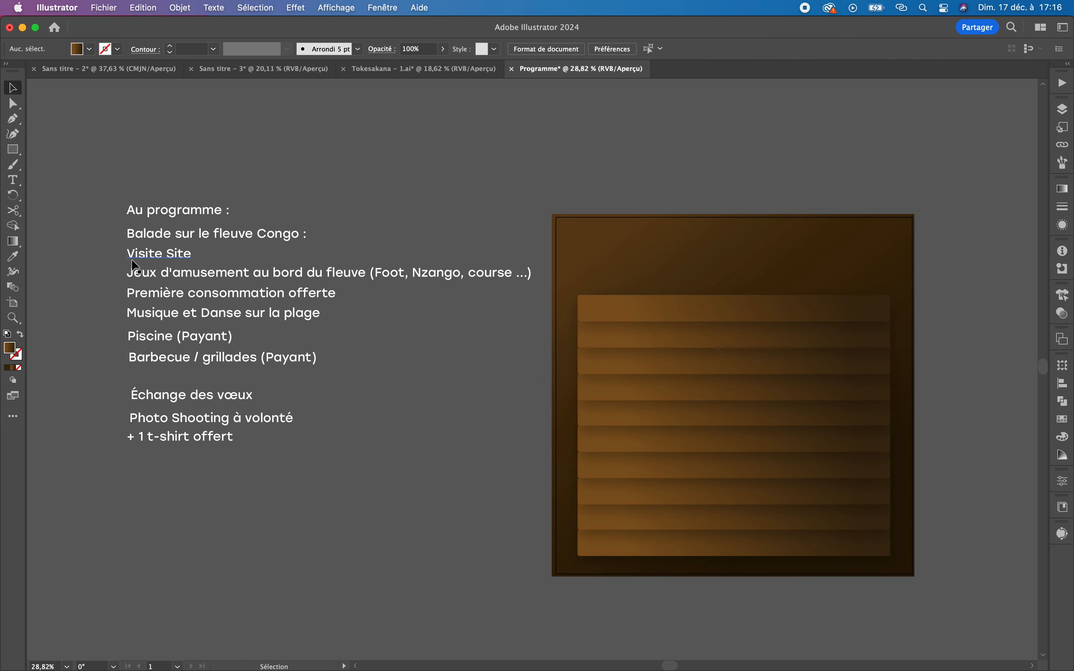
left_click(211, 475)
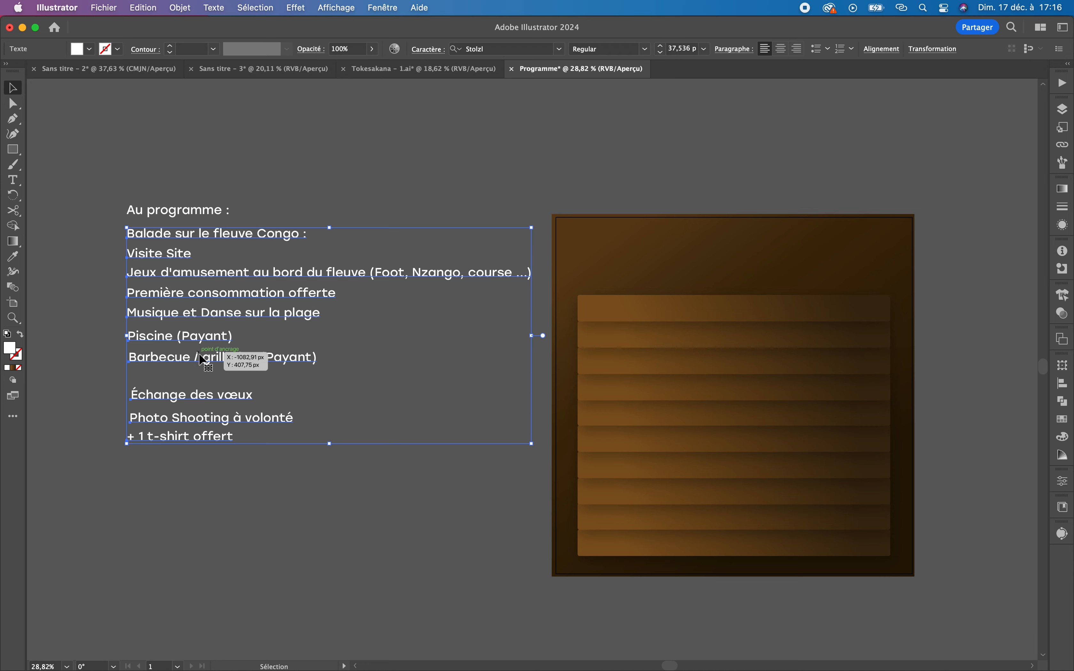
left_click_drag(201, 365, 424, 417)
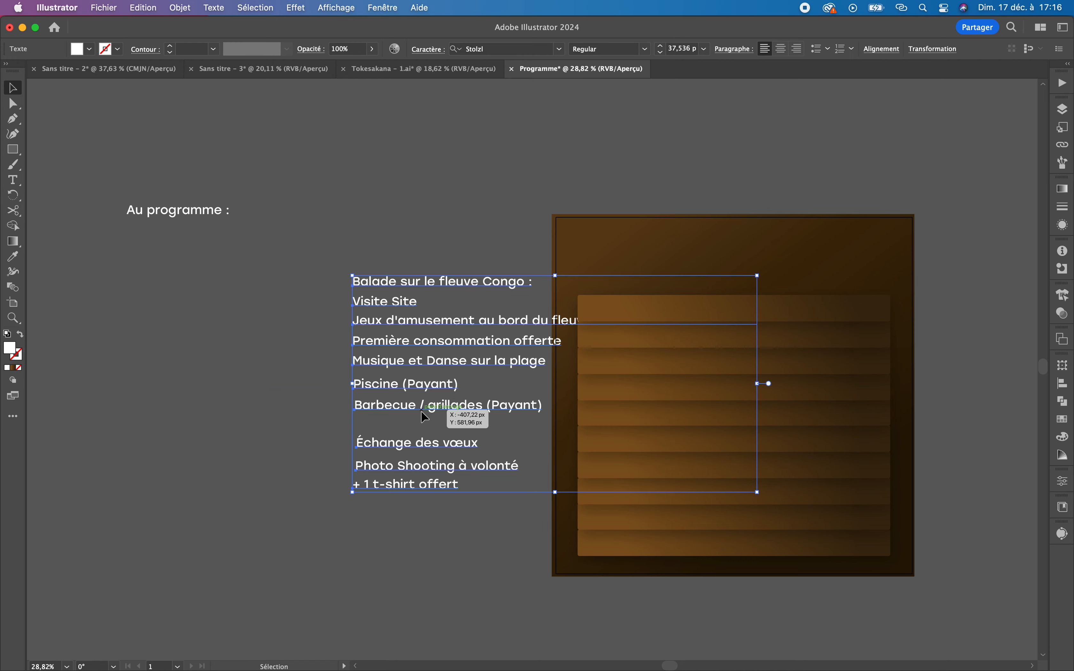
key("a")
key("BackSpace")
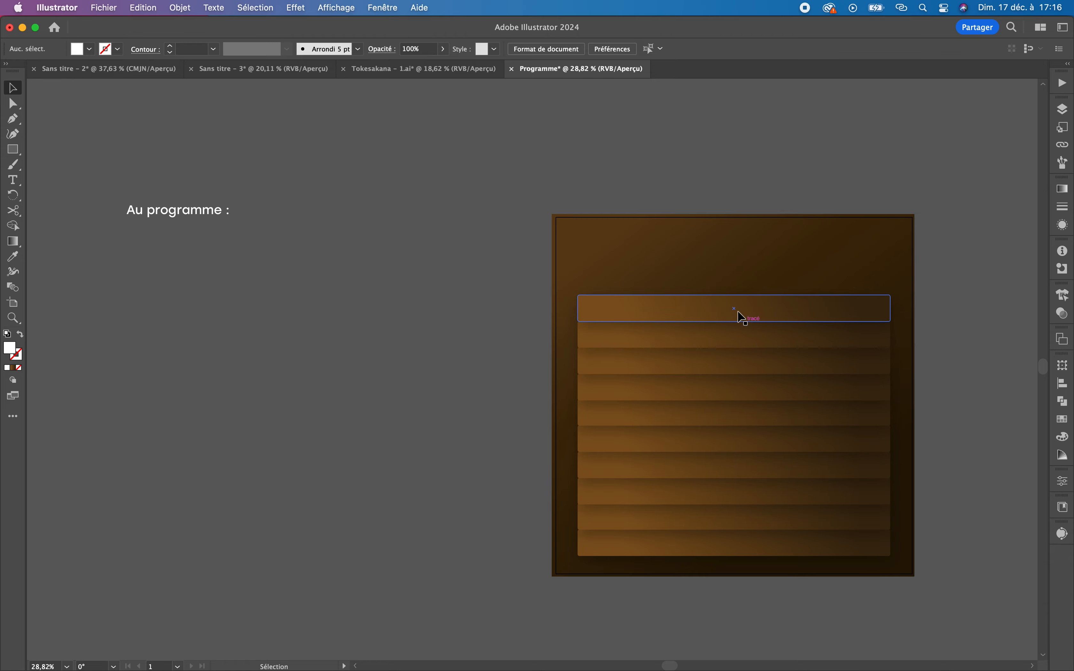
key("v")
key("super+v")
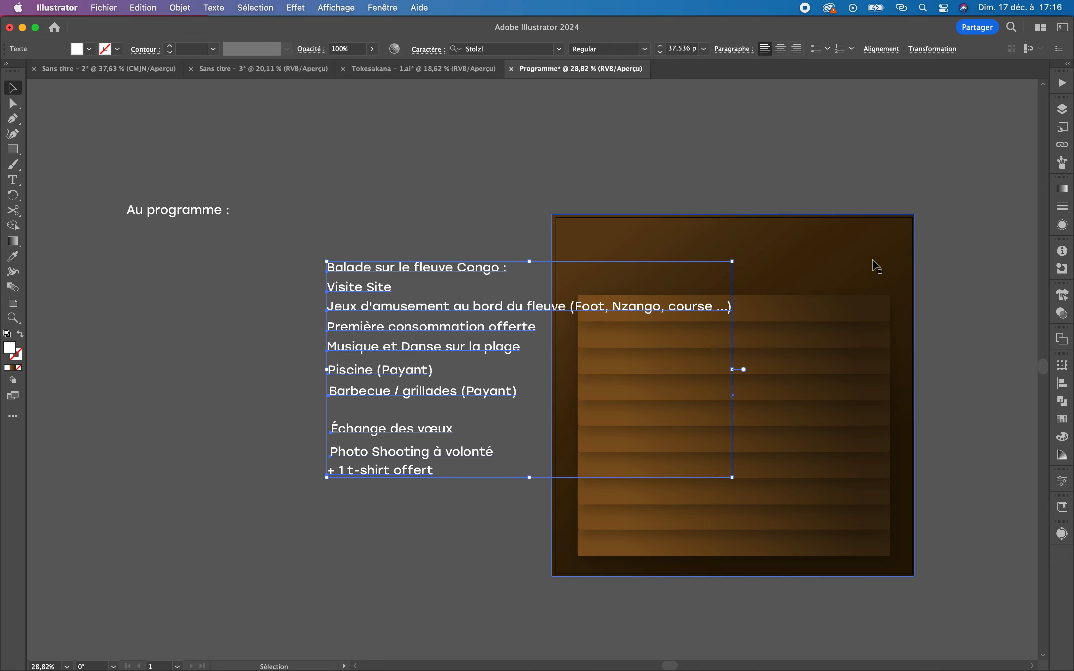
left_click_drag(565, 307, 838, 350)
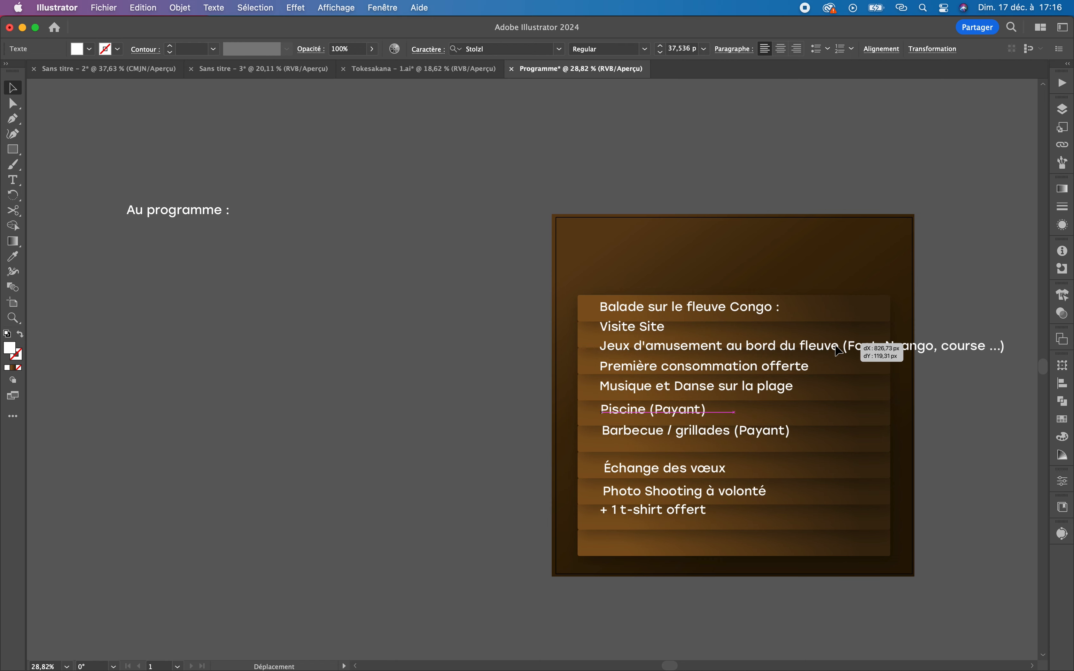
left_click_drag(767, 333, 766, 333)
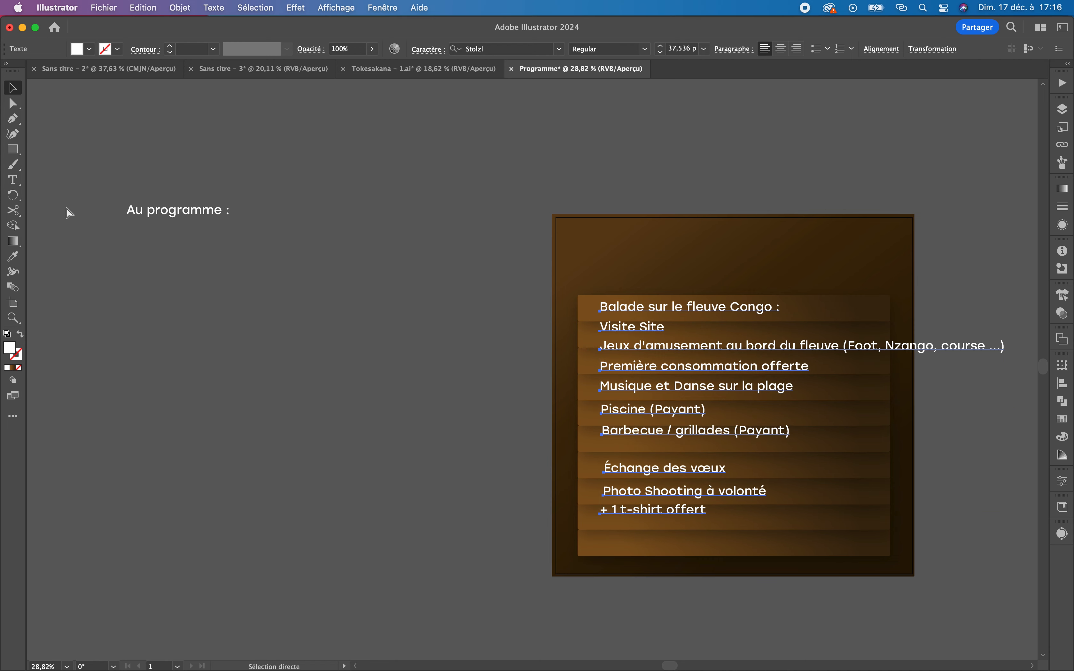
- Show the rulers and place a vertical guide just inside the bars' left edge, along the start of the text lines
key("super+r")
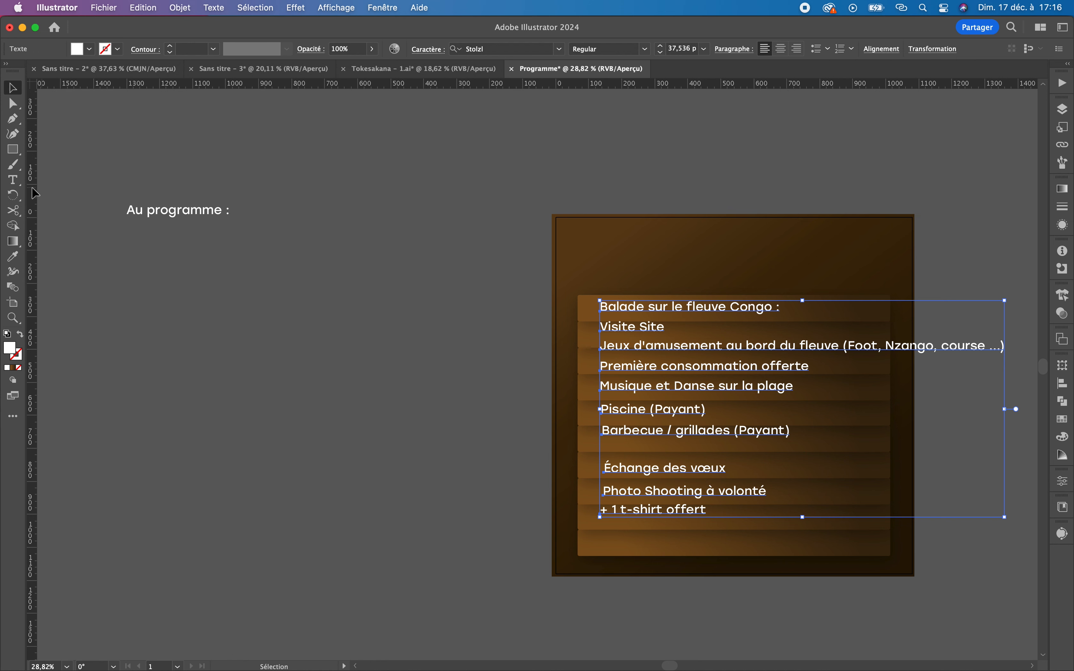
left_click_drag(33, 190, 449, 251)
left_click_drag(596, 282, 596, 284)
left_click(470, 254)
- Select the activity text lines and scale them down together so the longest line fits within the bar width
left_click(662, 309)
left_click(651, 326, "shift")
left_click(643, 346, "shift")
left_click(638, 366, "shift")
left_click(632, 386, "shift")
left_click(639, 409, "shift")
left_click(642, 491, "shift")
left_click(679, 510, "shift")
left_click_drag(1004, 408, 887, 410)
left_click(966, 413)
- Position each activity line on its own bar, starting along the vertical guide
left_click_drag(656, 337, 654, 307)
left_click_drag(626, 349, 624, 333)
left_click_drag(616, 365, 613, 360)
left_click_drag(627, 482, 624, 551)
left_click_drag(648, 466, 643, 517)
left_click_drag(634, 451, 629, 491)
mouse_move(629, 423)
left_mouse_down()
mouse_move(625, 466)
mouse_move(631, 439)
left_mouse_up()
left_click_drag(623, 397, 623, 421)
left_click_drag(641, 371, 638, 378)
left_click_drag(618, 337, 618, 337)
left_click(761, 483)
- Remove the vertical guide from the poster
key("z")
left_click_drag(761, 483, 642, 275)
key("space")
key("v")
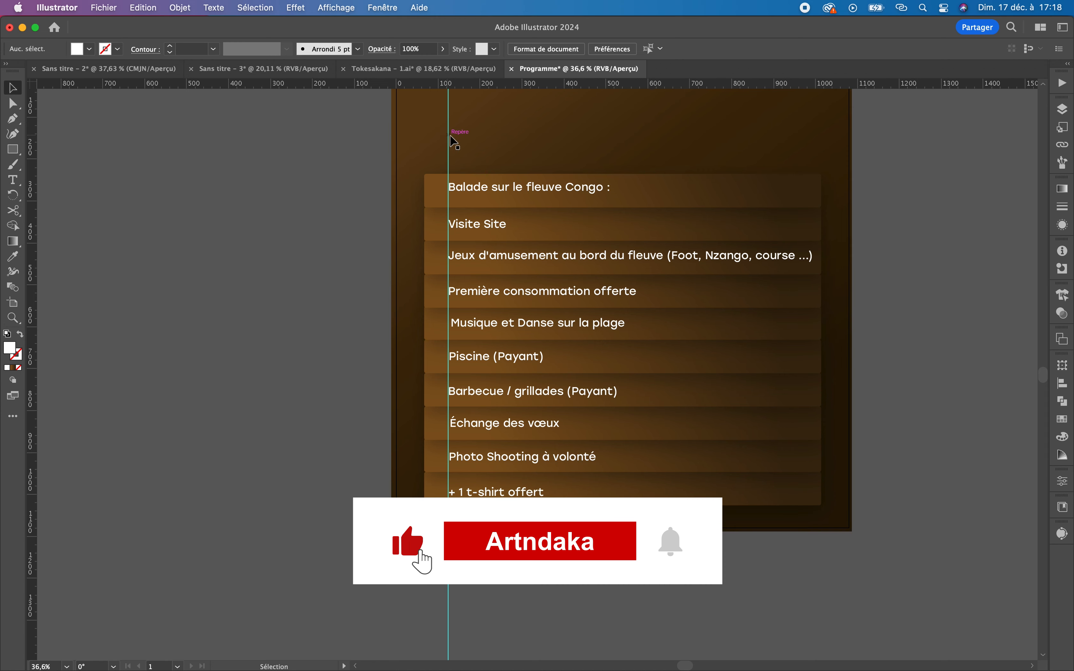
left_click_drag(449, 144, 311, 146)
key("BackSpace")
- Move the title "Au programme :" above the bars and enlarge it to about 48.5 pt
key("z")
left_click_drag(739, 231, 573, 303)
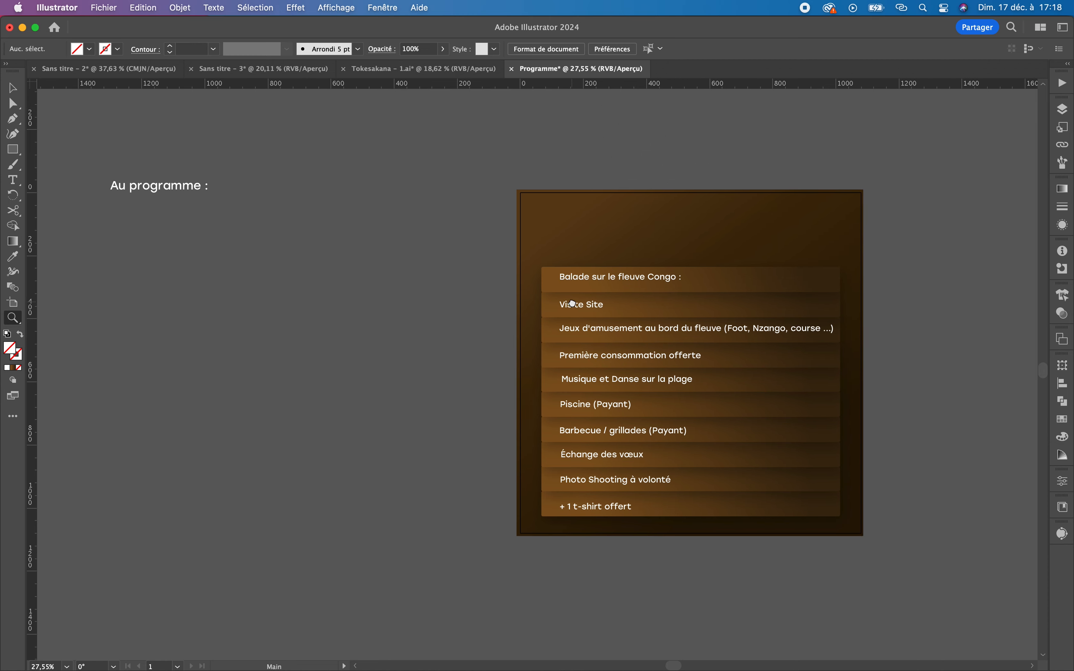
key("b")
key("v")
mouse_move(170, 187)
left_mouse_down()
mouse_move(695, 240)
mouse_move(873, 229)
left_mouse_up()
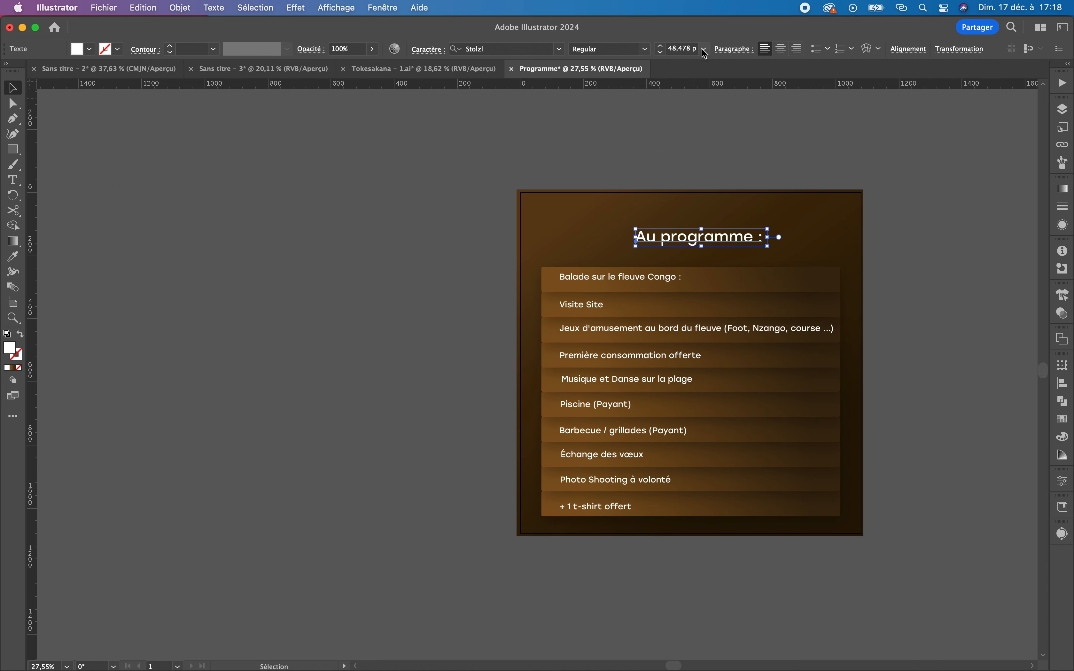
- Set the title "Au programme :" to the Bold weight of the Stolzl font
left_click(644, 51)
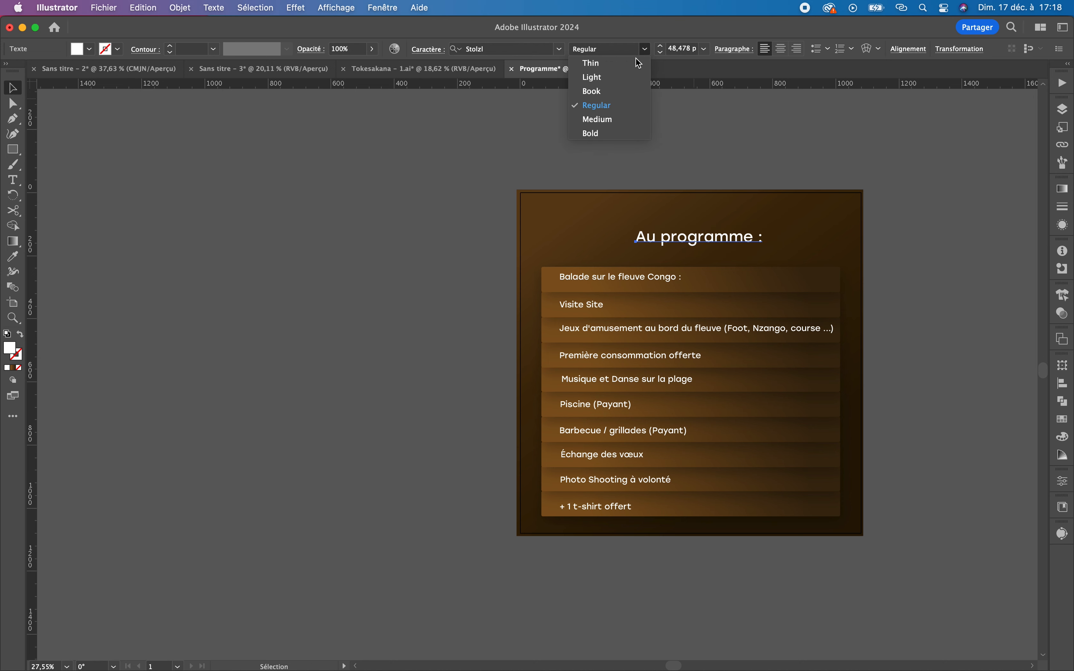
left_click(603, 131)
left_click(767, 140)
key("space")
left_click_drag(969, 405, 887, 402)
key("z")
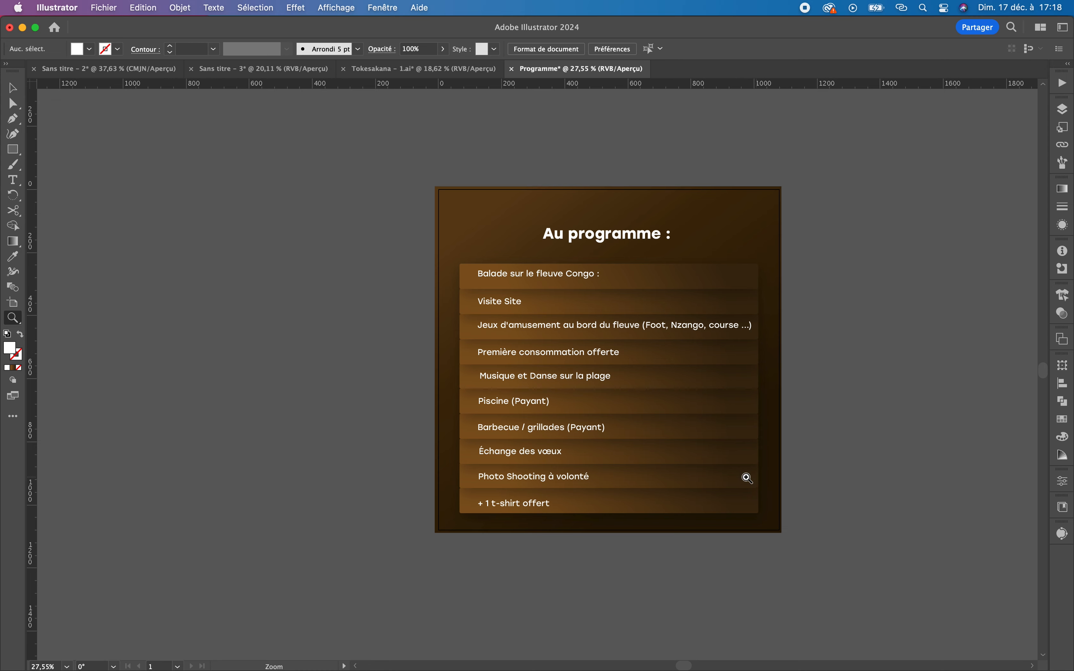
left_click_drag(720, 493, 813, 489)
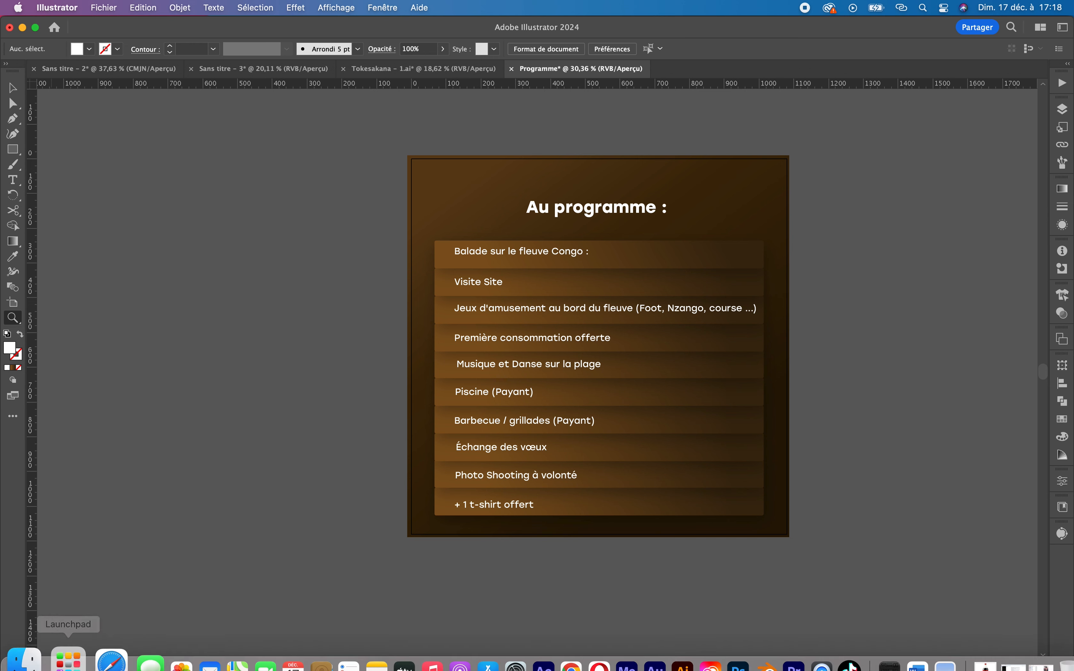
- Switch to Finder and open gray_line_drawings_of_organic_shapes_background.eps from its folder on the Bureau with Adobe Illustrator 2024
left_click(35, 651)
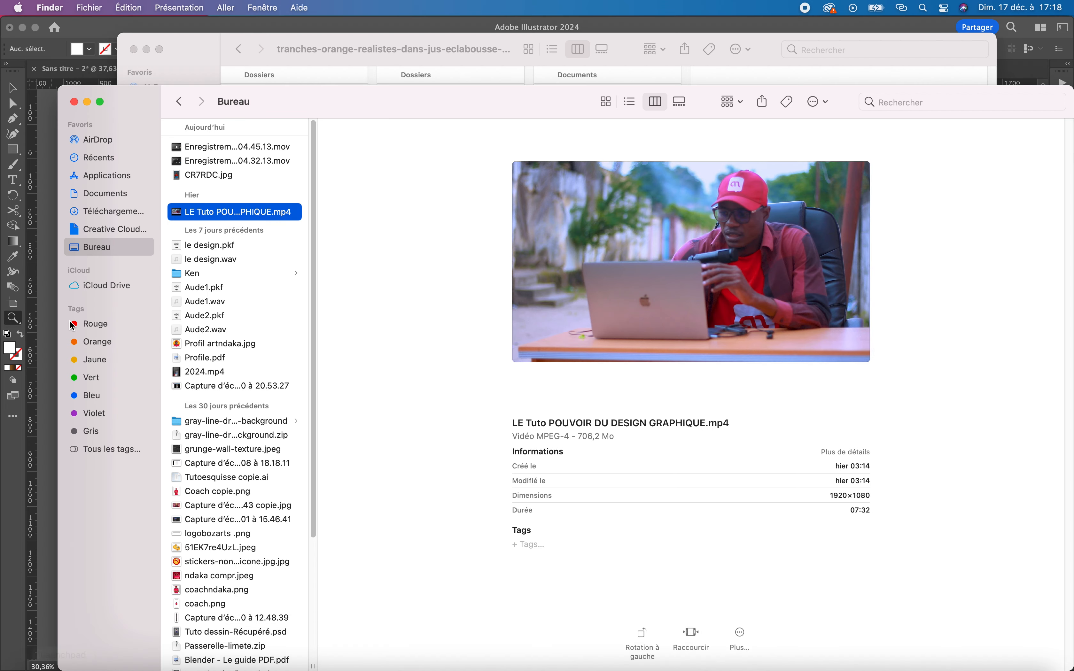
left_click(211, 421)
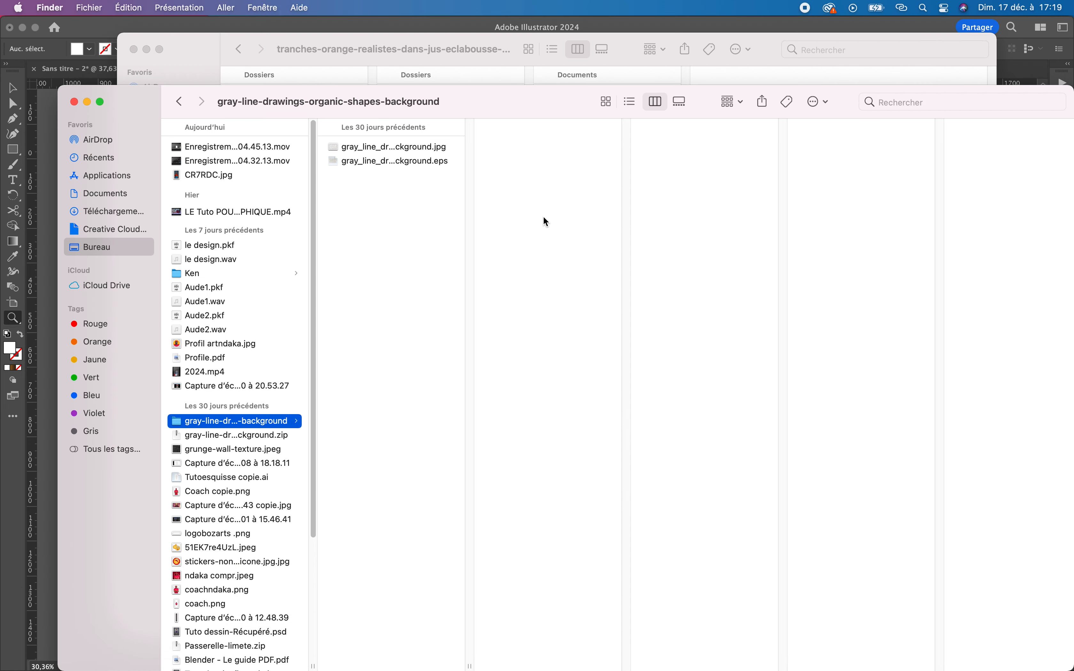
left_click(413, 151)
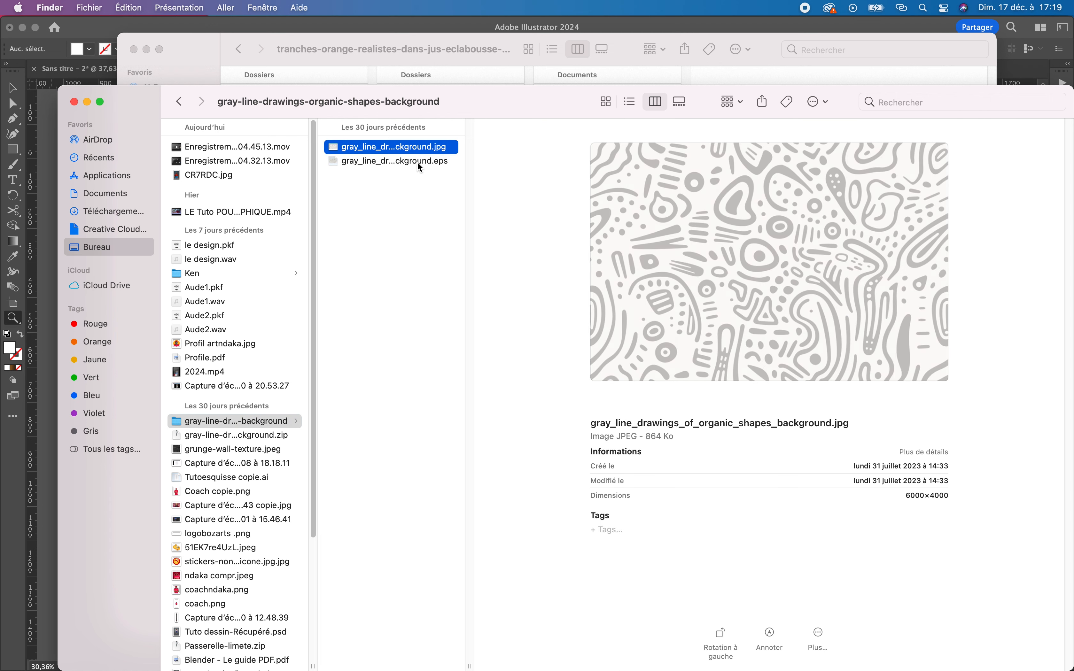
left_click(416, 164)
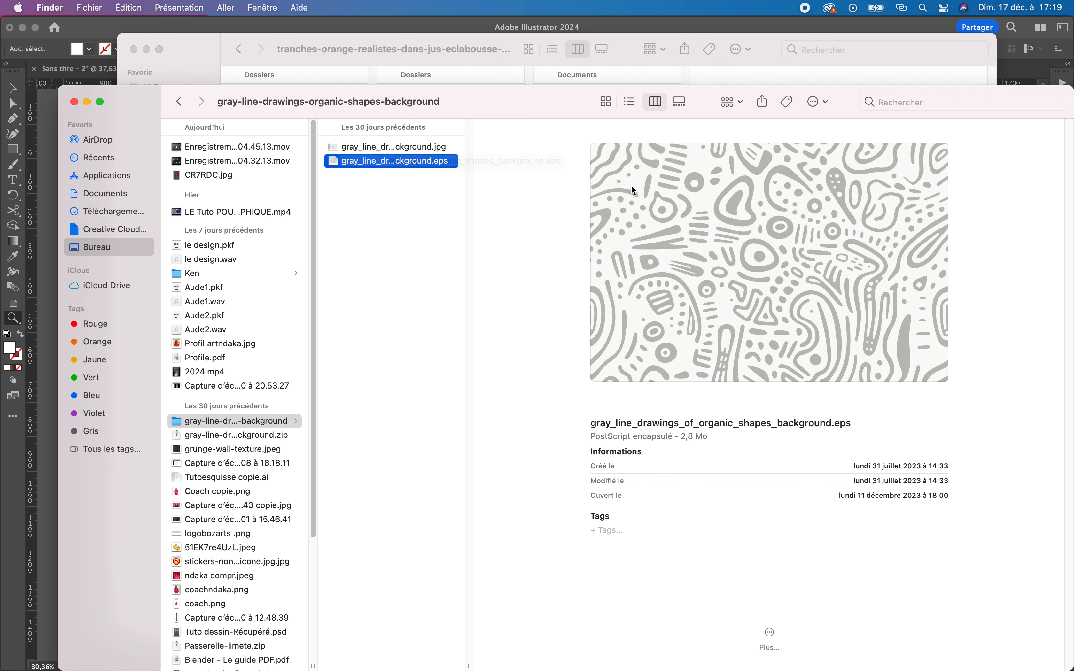
right_click(439, 167)
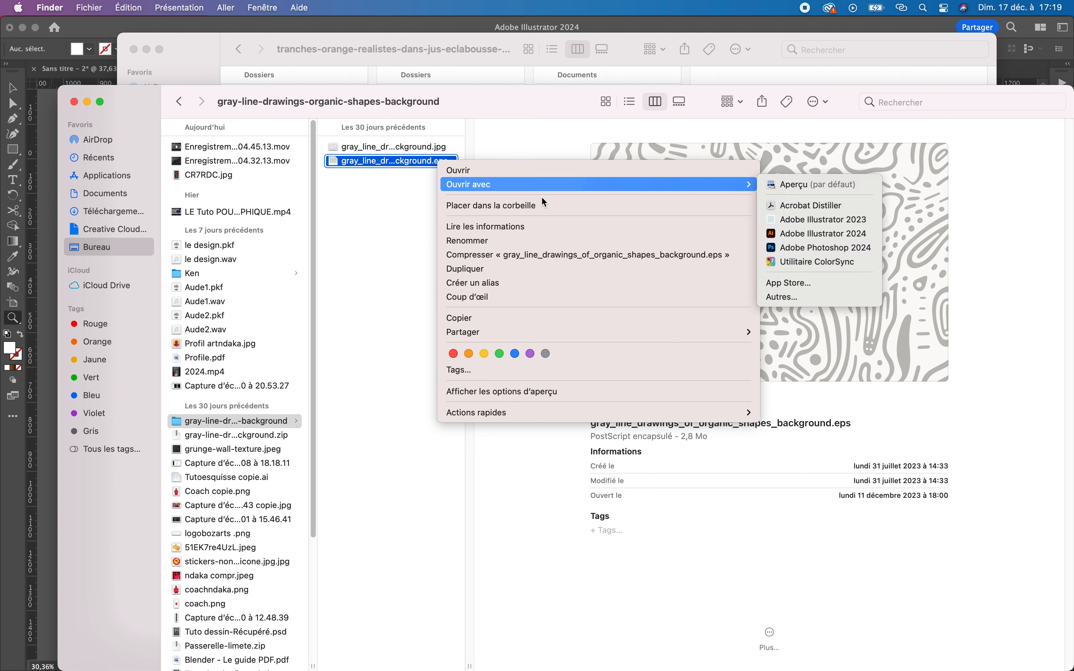
mouse_move(738, 333)
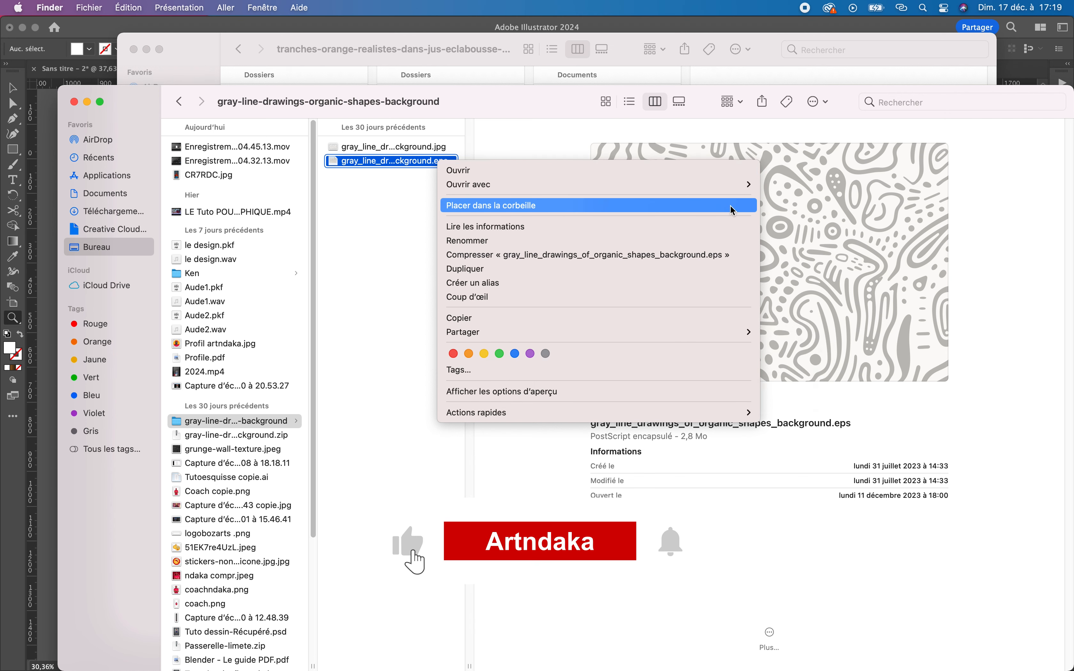
mouse_move(749, 191)
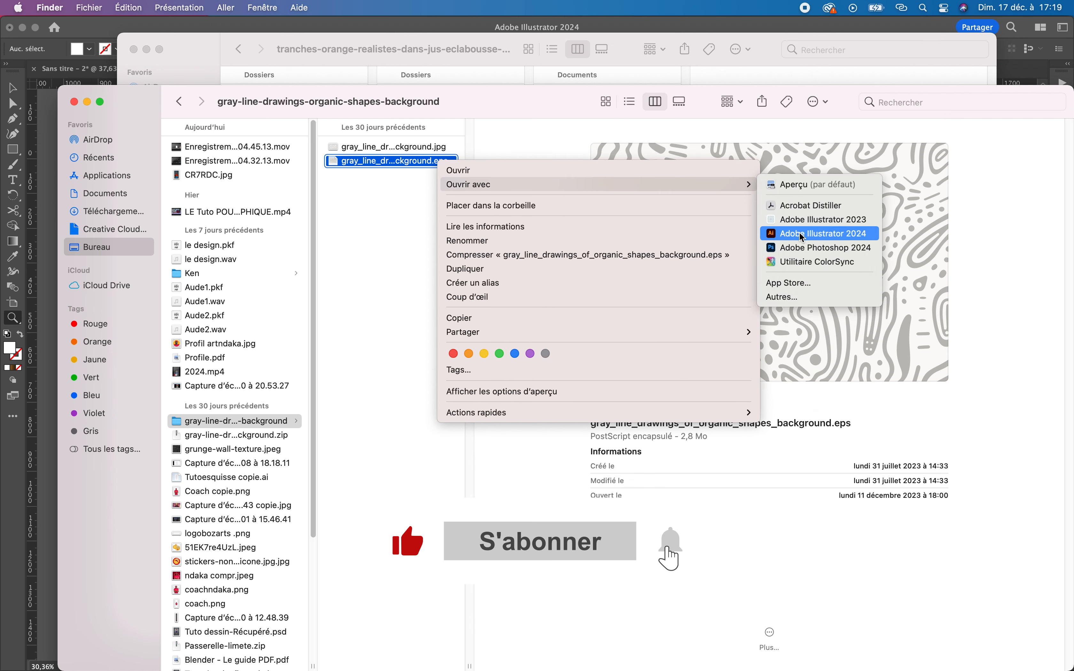
left_click(800, 233)
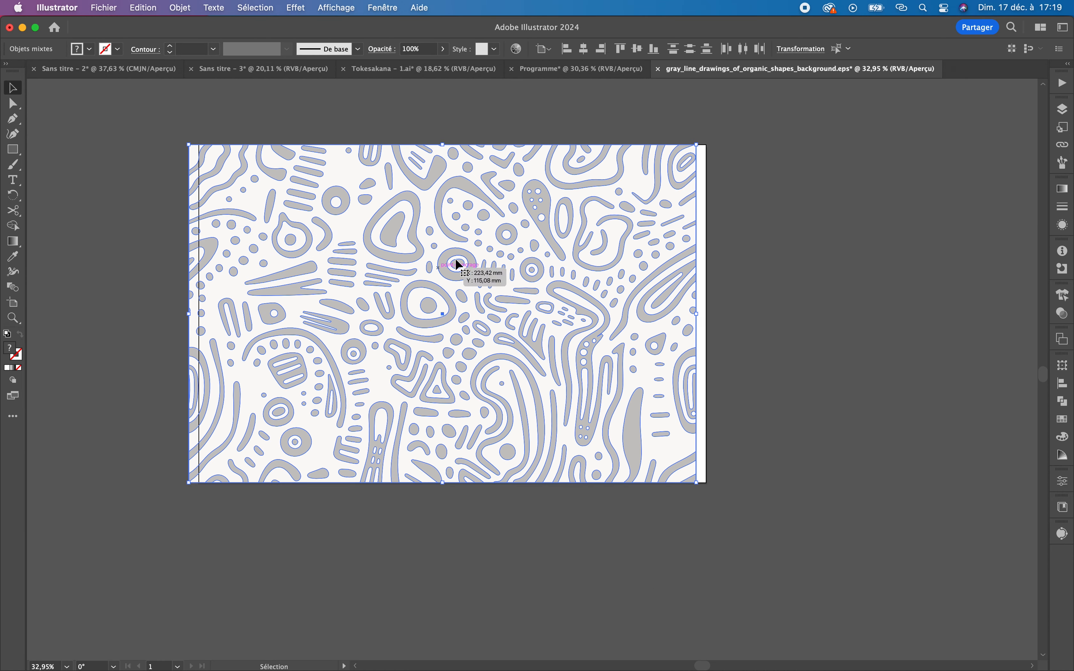
- Separate the grey organic line shapes from their off-white background by moving the group aside, keeping the group selected for copying
left_click_drag(696, 249, 904, 455)
left_click_drag(221, 164, 601, 235)
key("a")
key("v")
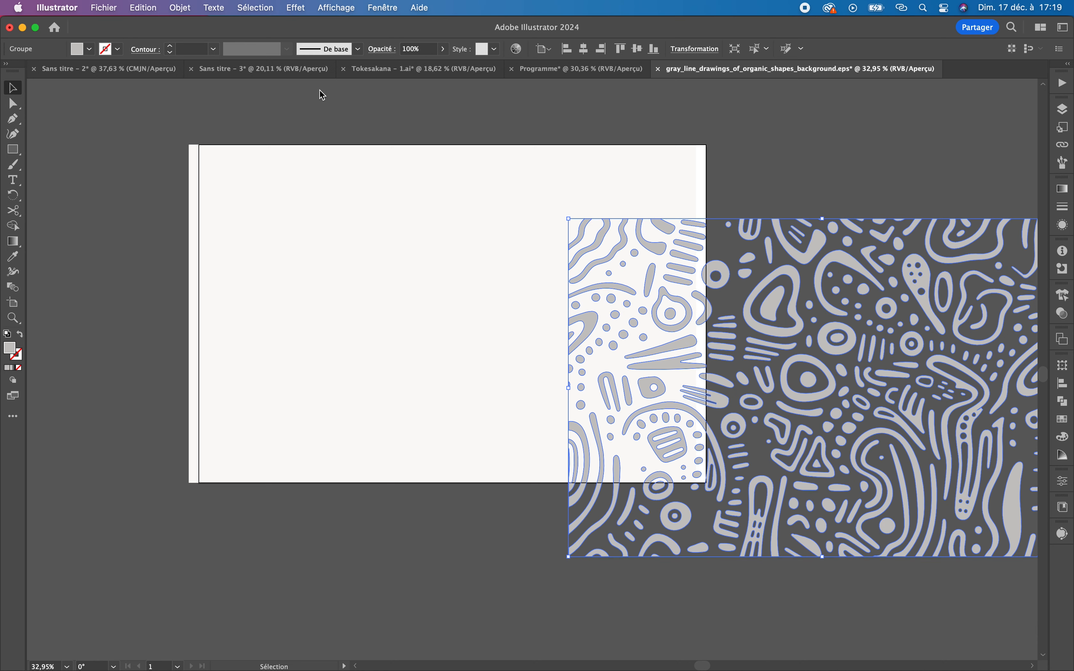
- Paste the grey pattern into the Programme document, centre it roughly over the poster and enlarge it to cover the full artboard
left_click(576, 68)
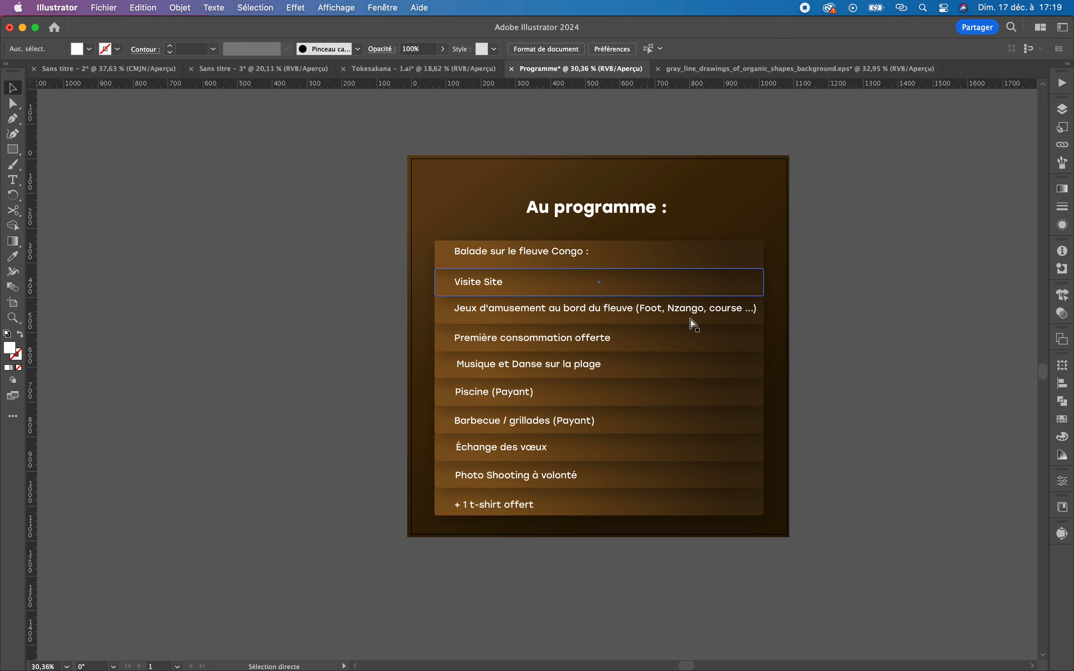
key("v")
key("super+v")
left_click_drag(513, 300, 557, 229)
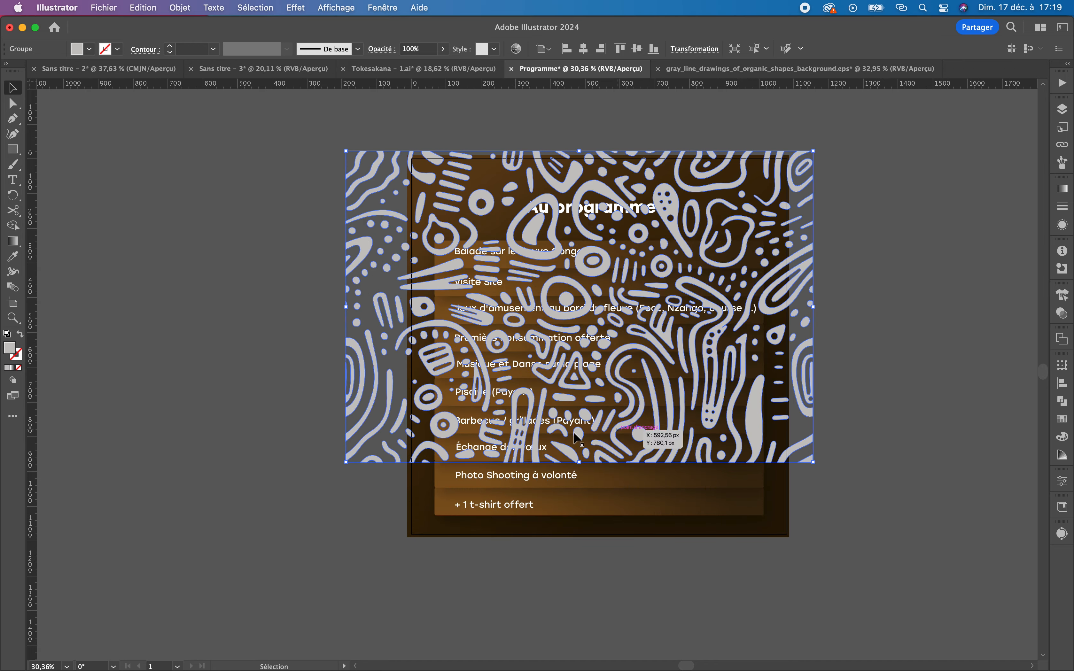
left_click_drag(580, 463, 588, 538)
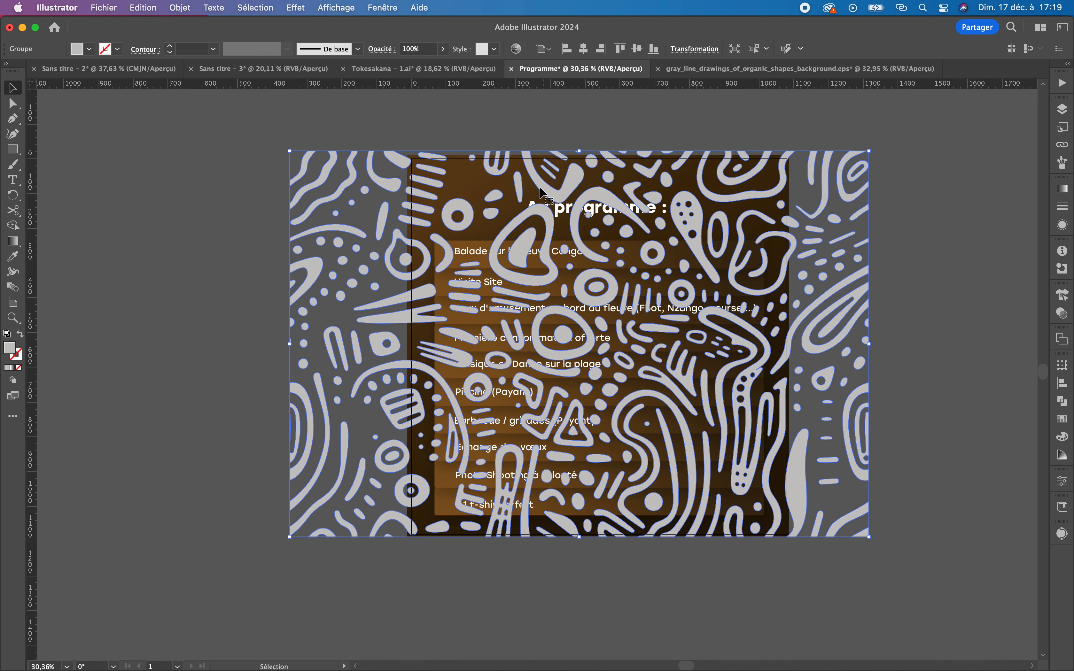
- Cut the grey pattern and paste it directly in front of the brown background rectangle, behind the title and activity bars
key("a")
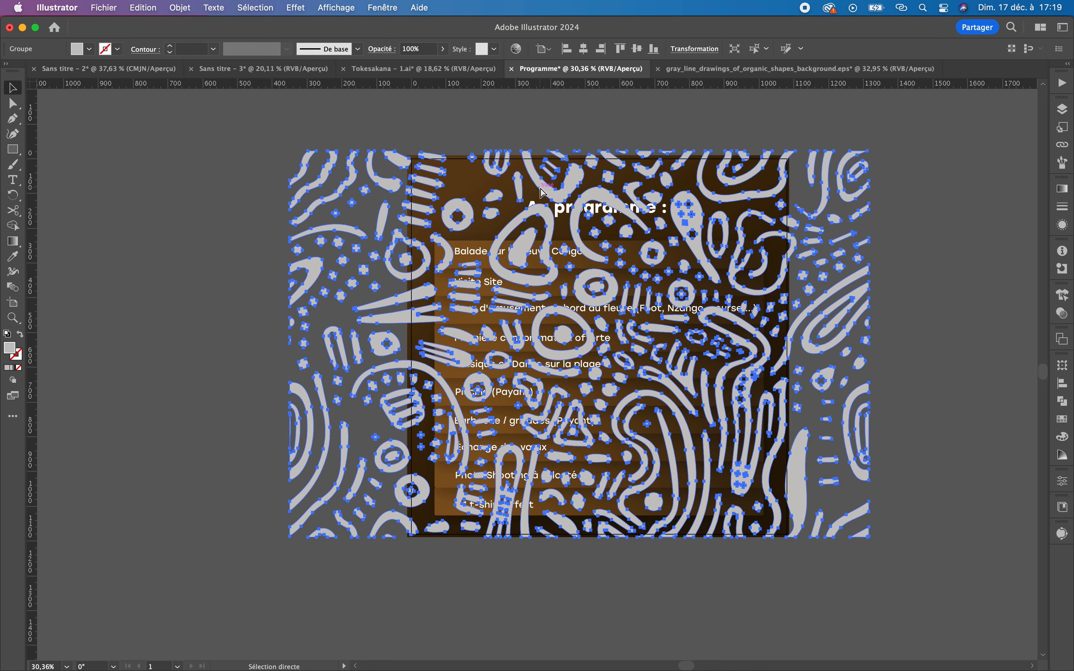
key("Delete")
key("v")
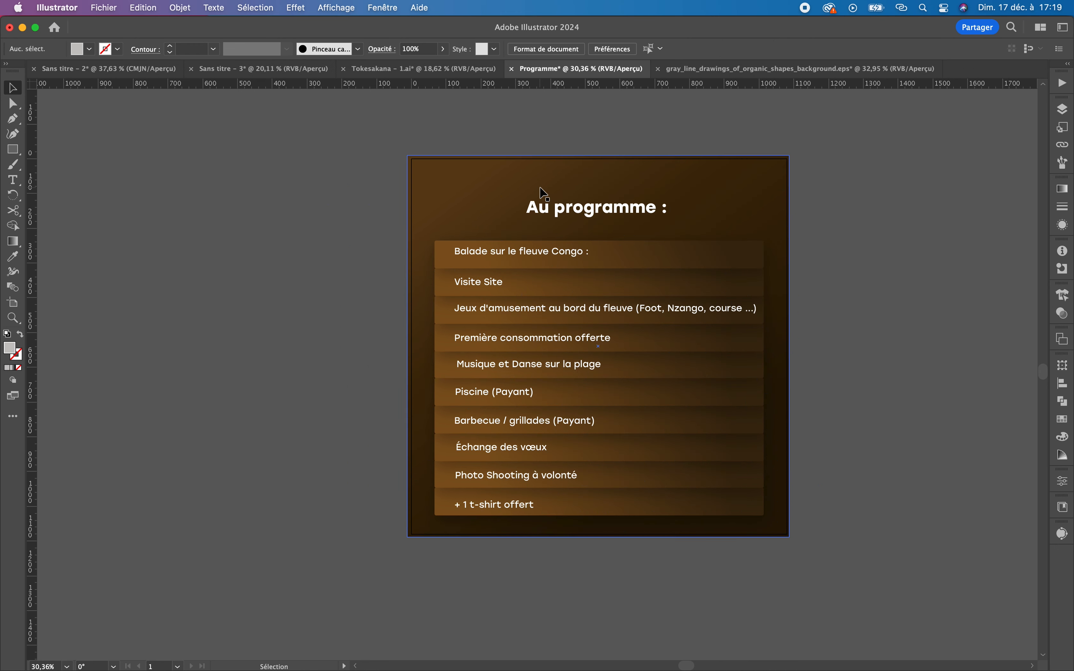
left_click(467, 178)
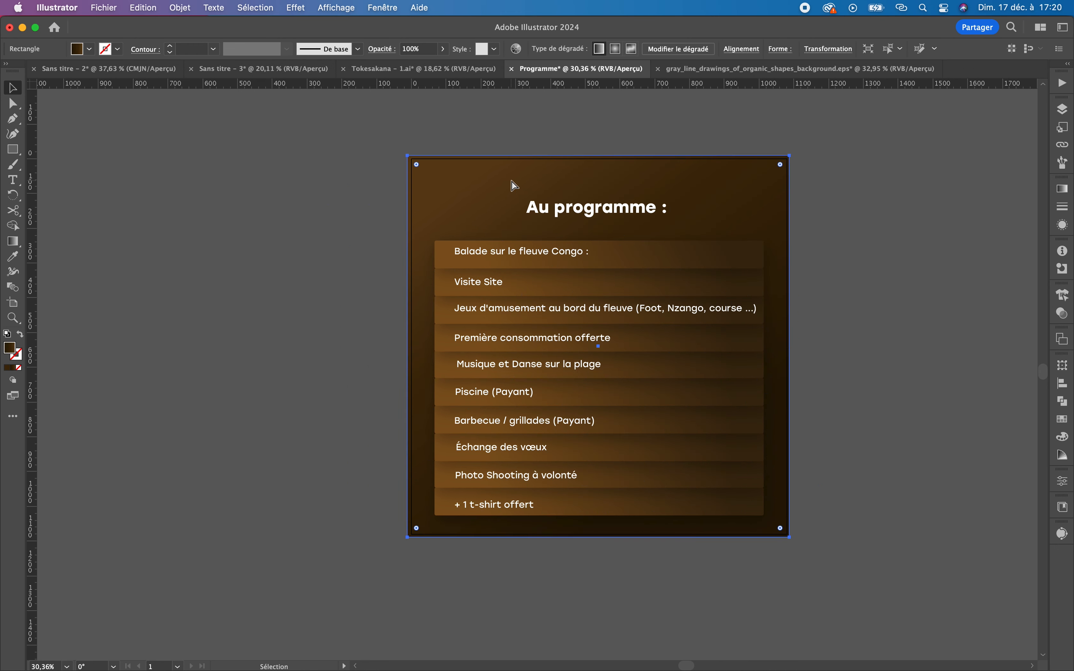
key("super+z")
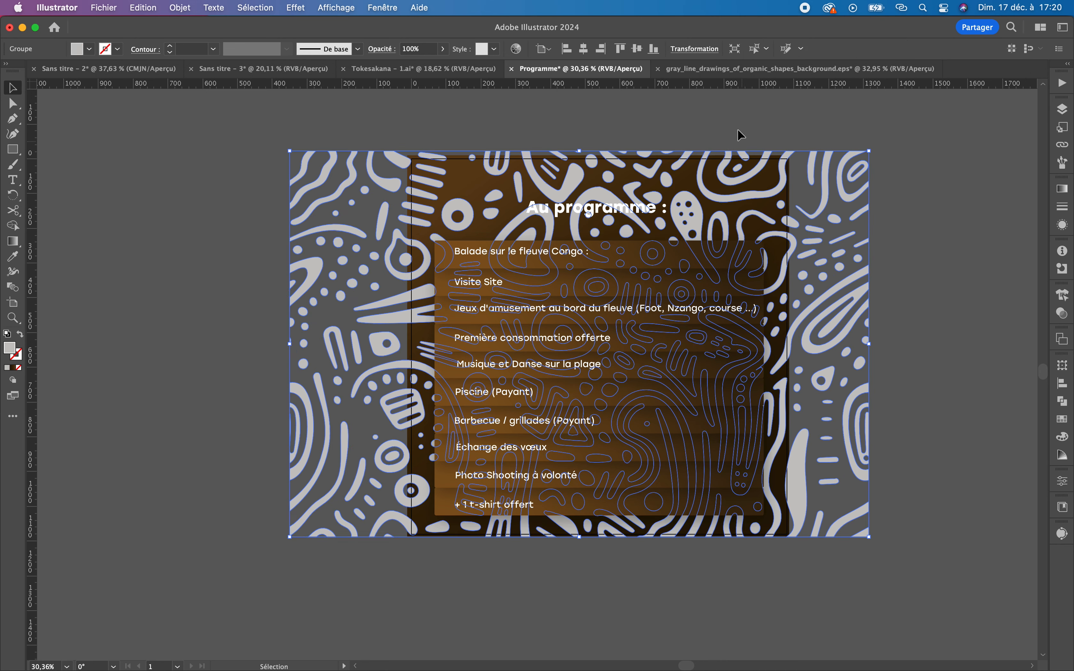
left_click(796, 112)
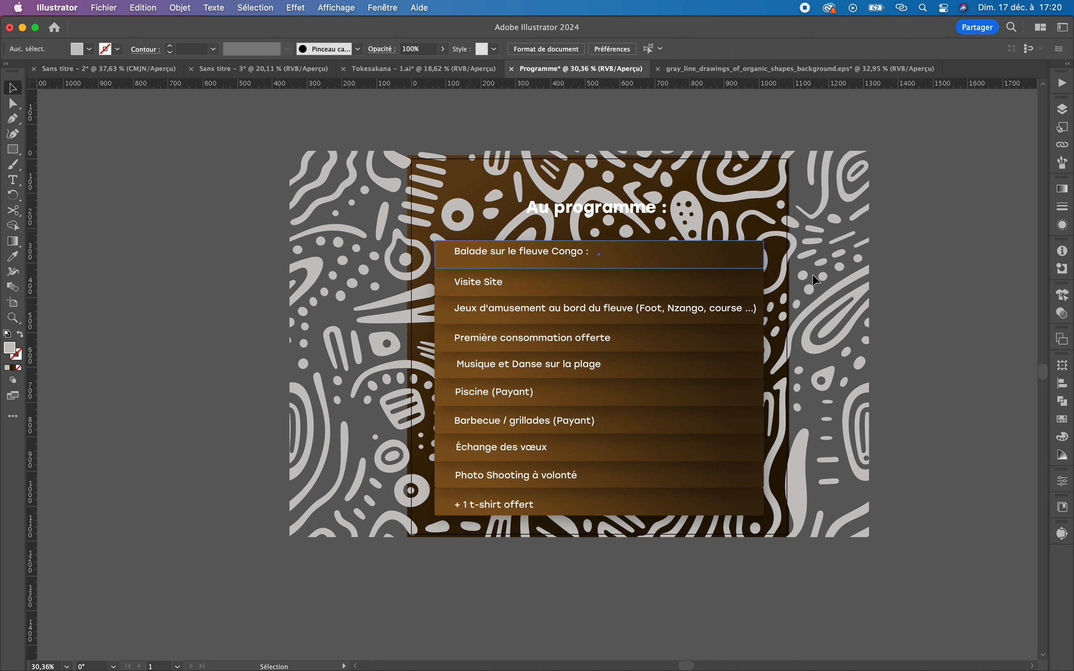
- Recolour the organic pattern's fill to the near-black brown 0c0601
left_click(542, 189)
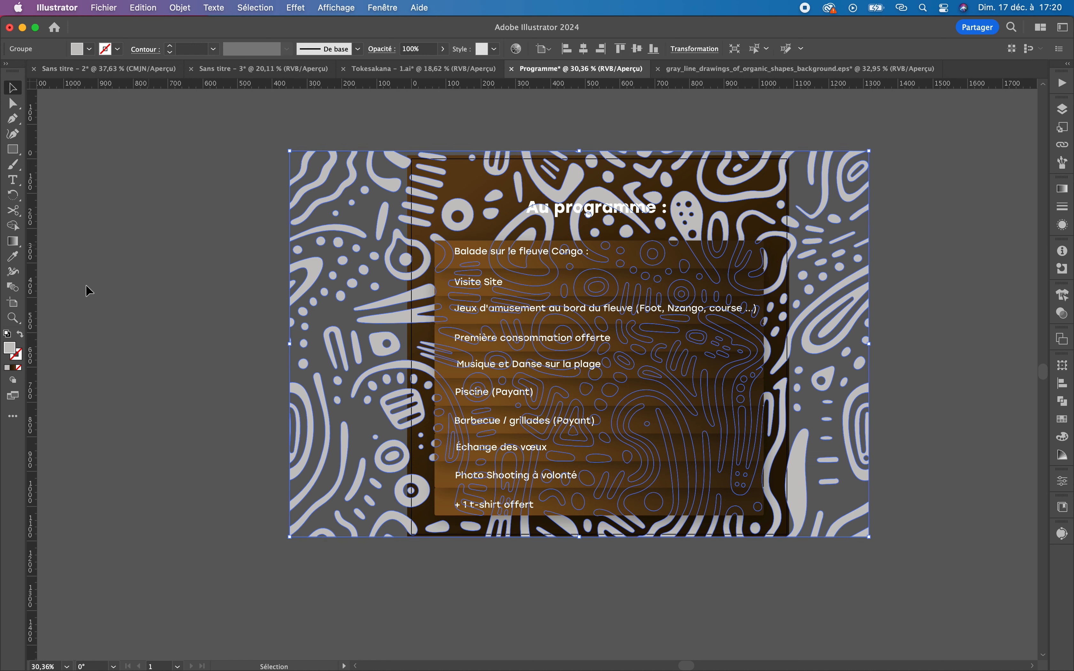
double_click(10, 348)
left_click(710, 326)
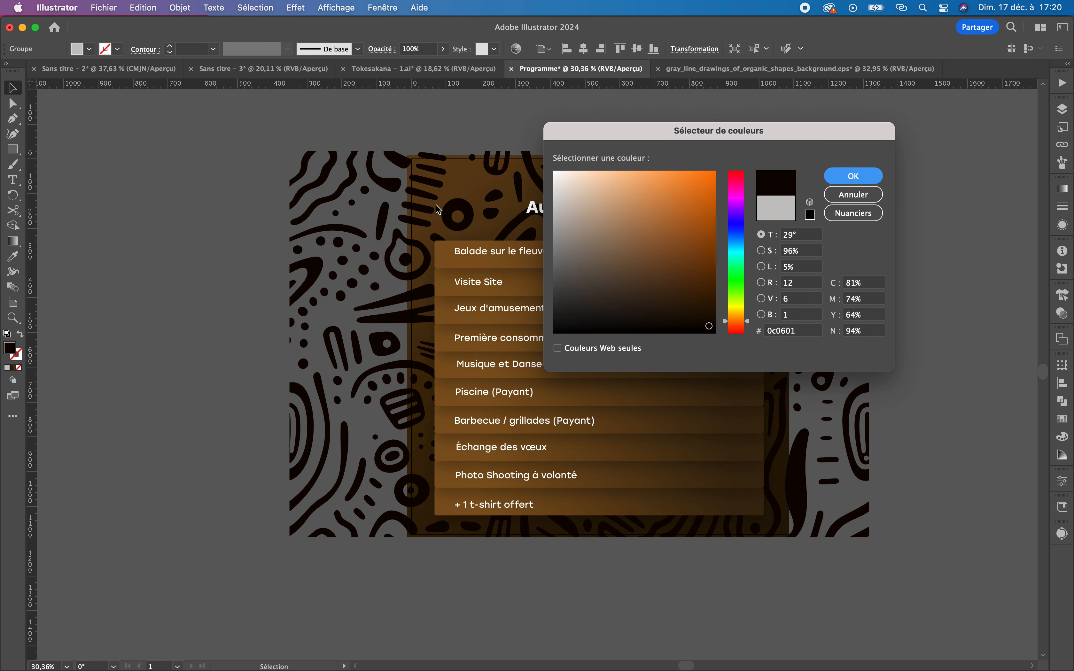
key("Return")
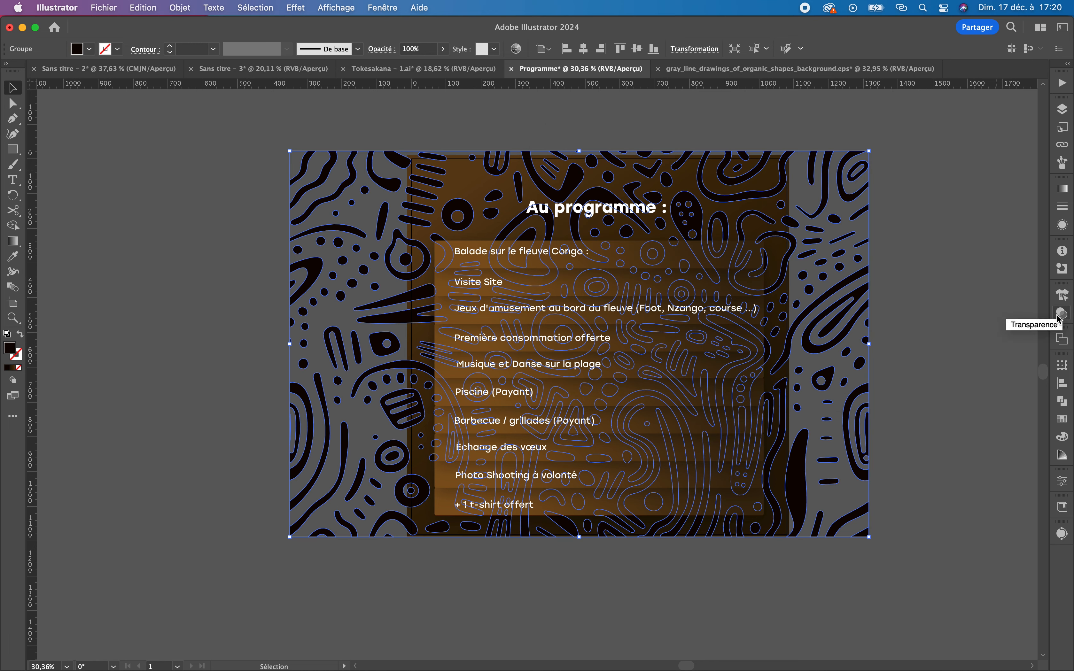
- Set the dark pattern's blending mode to Incrustation
left_click(383, 8)
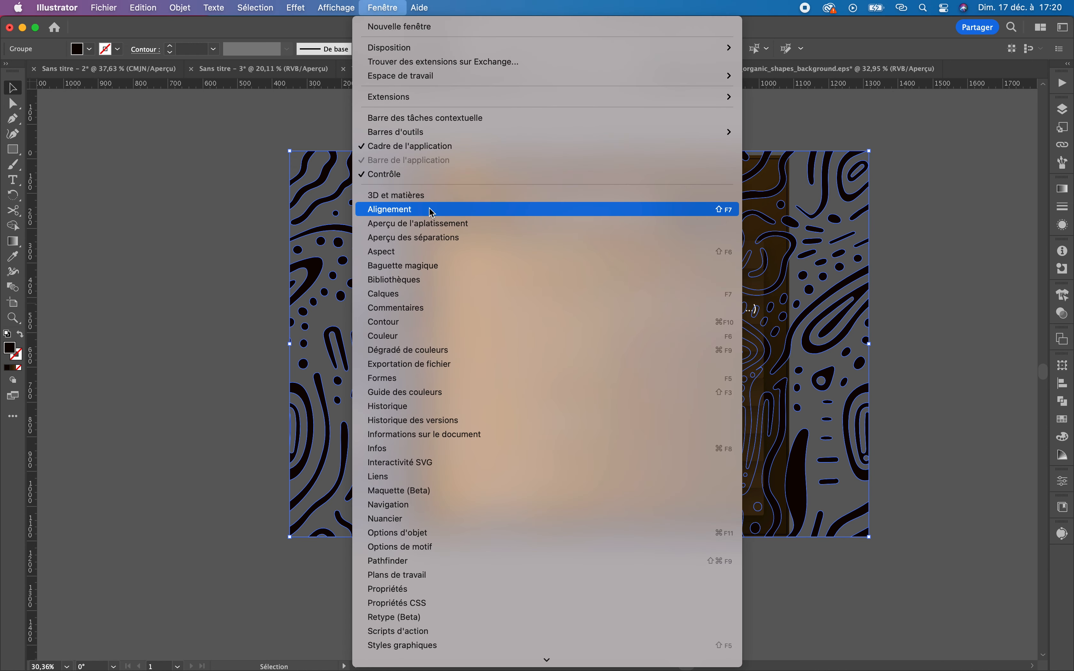
scroll(471, 345, "down", 5)
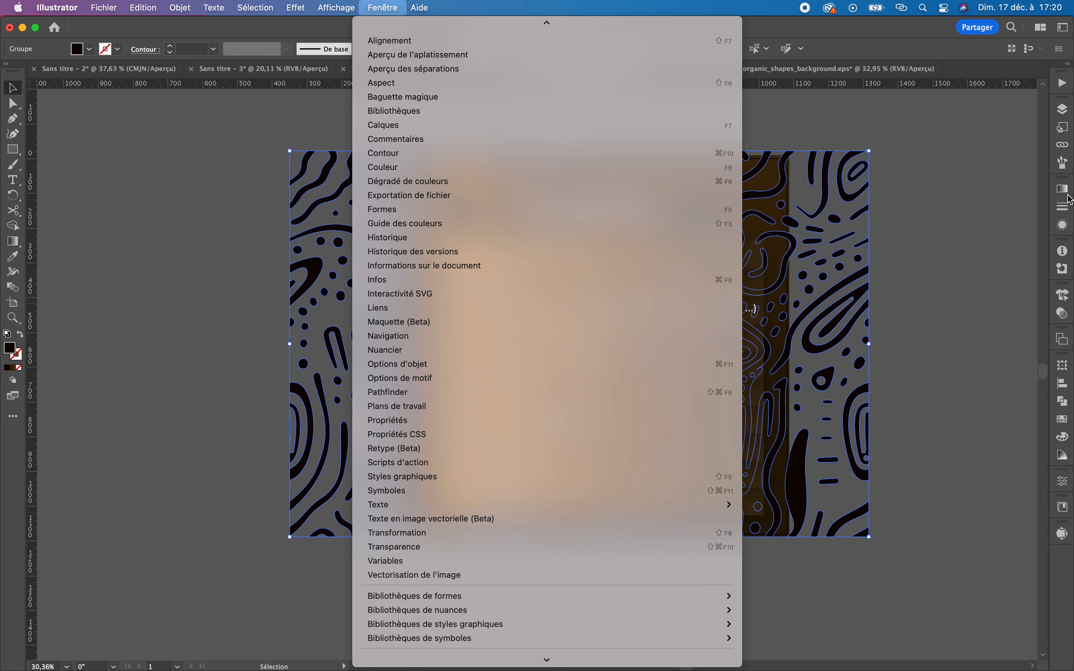
left_click(1064, 312)
left_click(1064, 313)
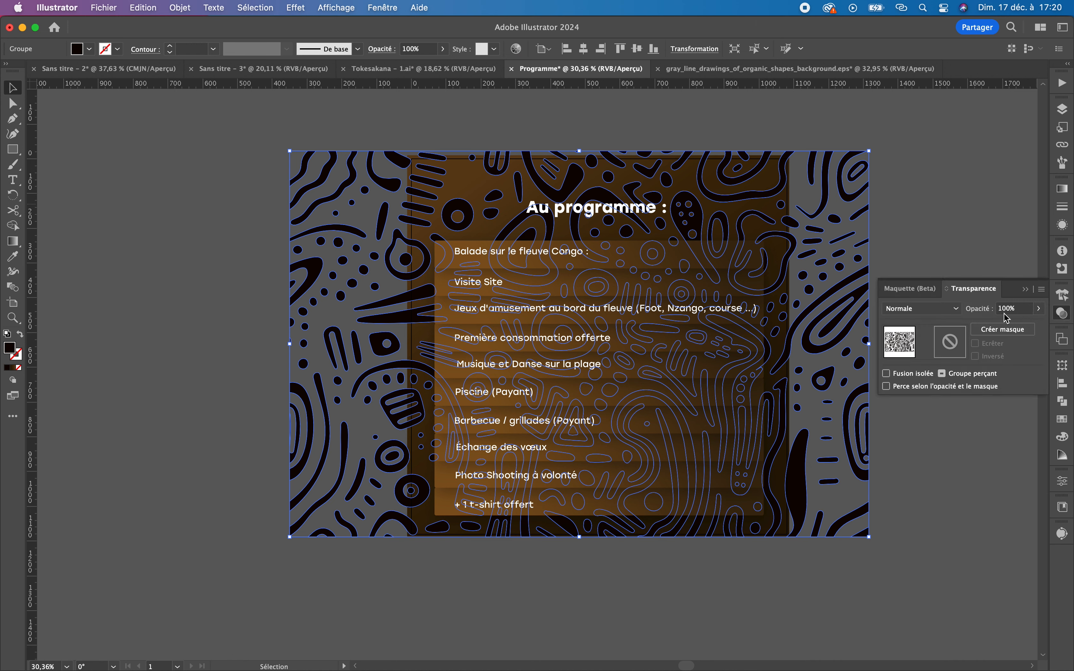
left_click(915, 310)
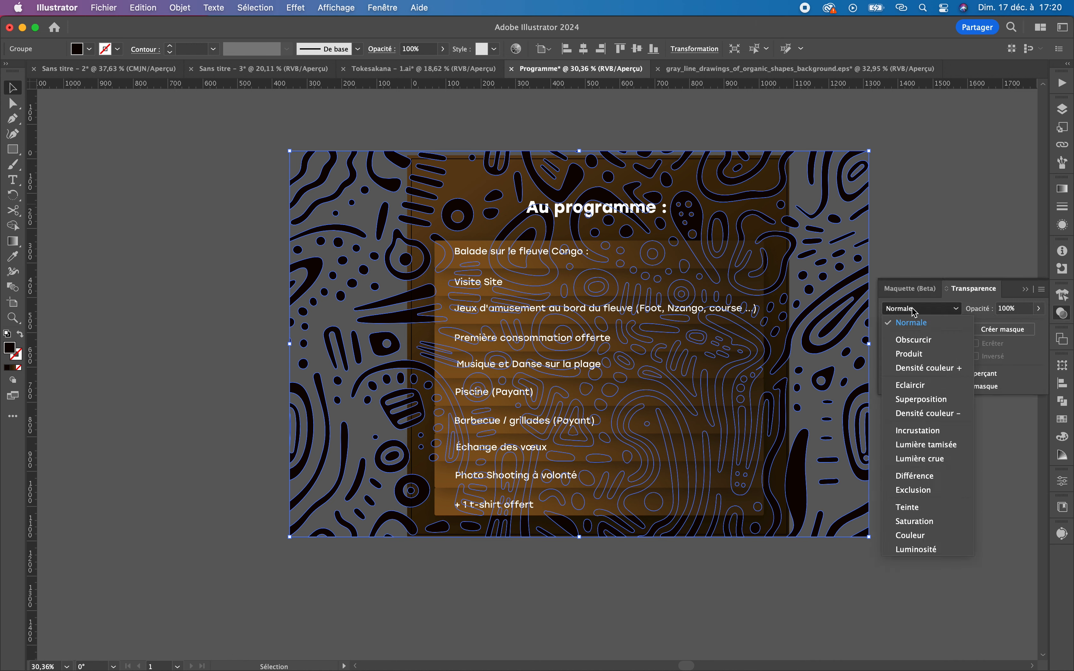
left_click(927, 431)
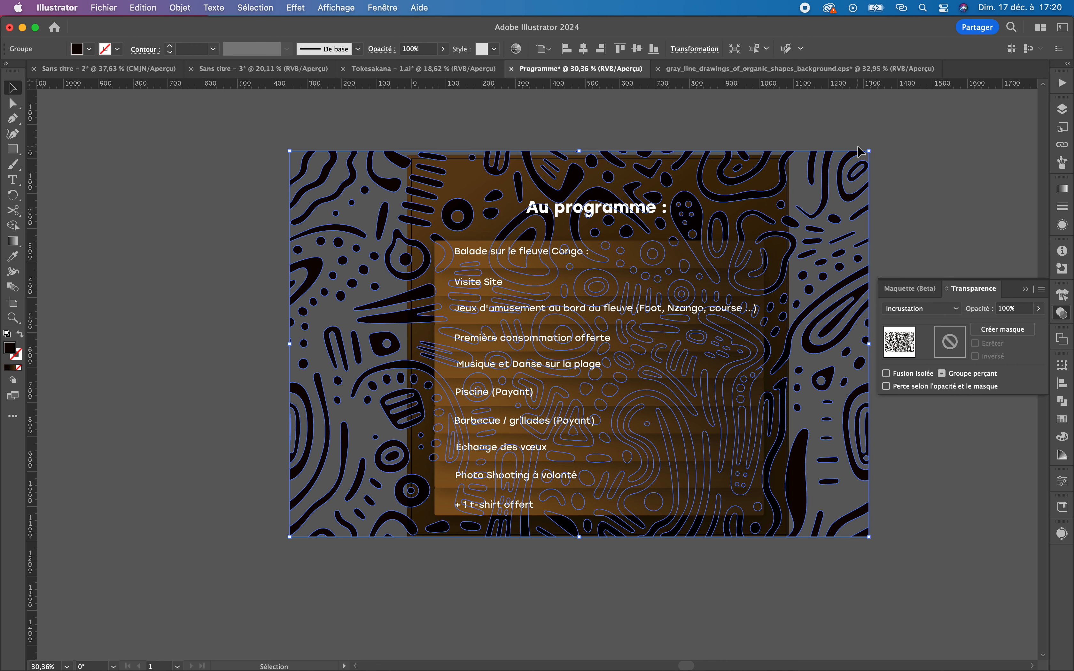
- Lower the opacity of the pattern group to 30%
left_click(857, 146)
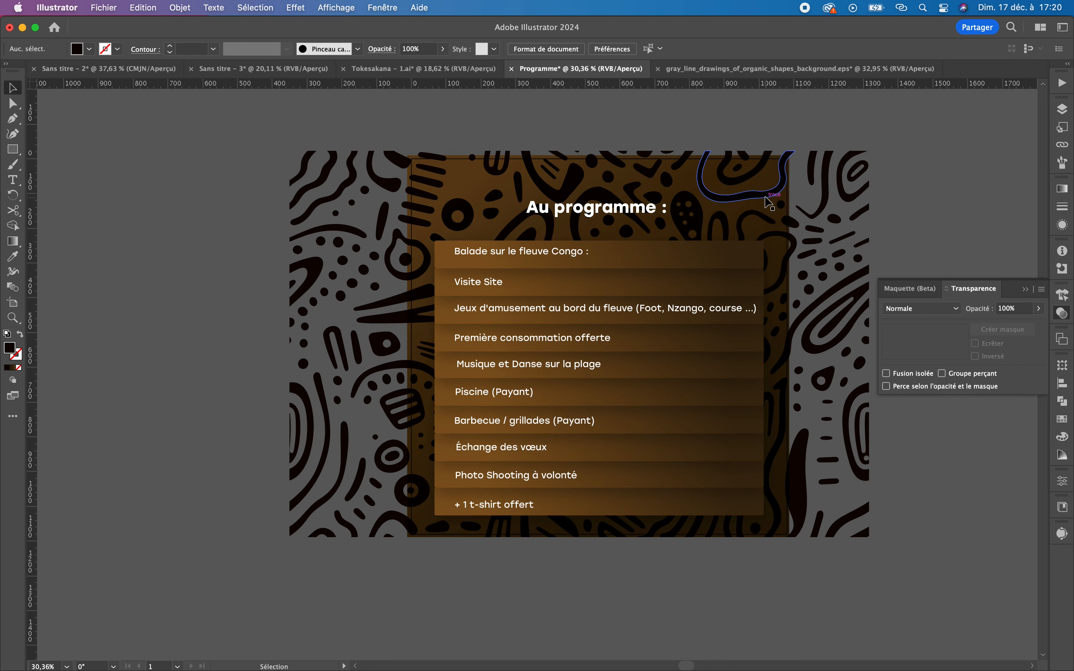
left_click(776, 199)
left_click(1038, 309)
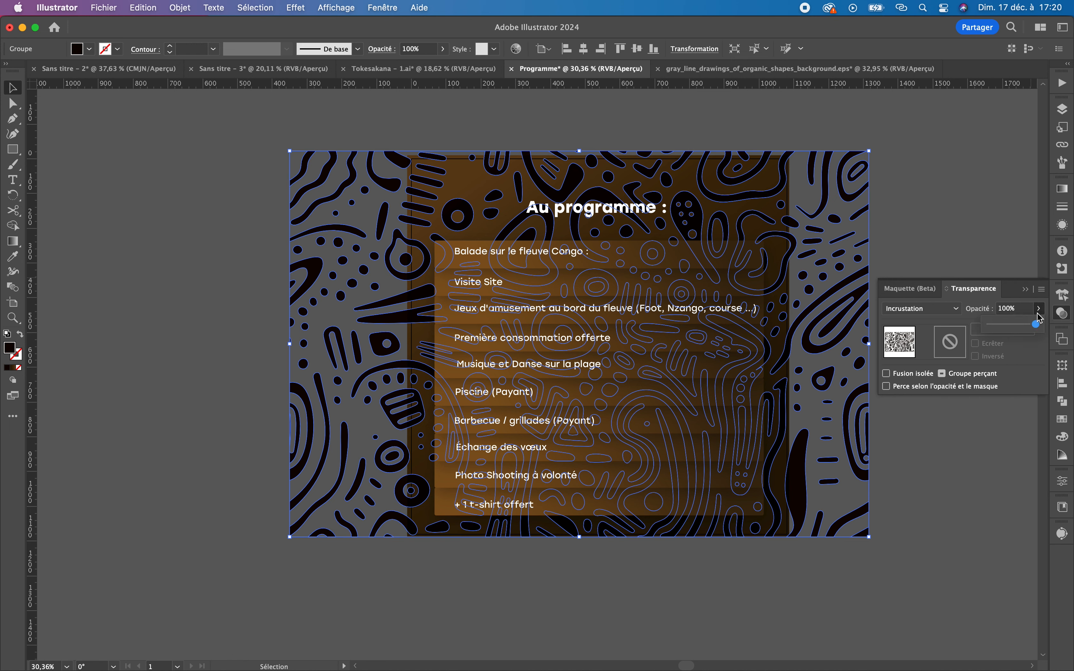
left_click(1007, 328)
left_click_drag(1006, 327, 1005, 328)
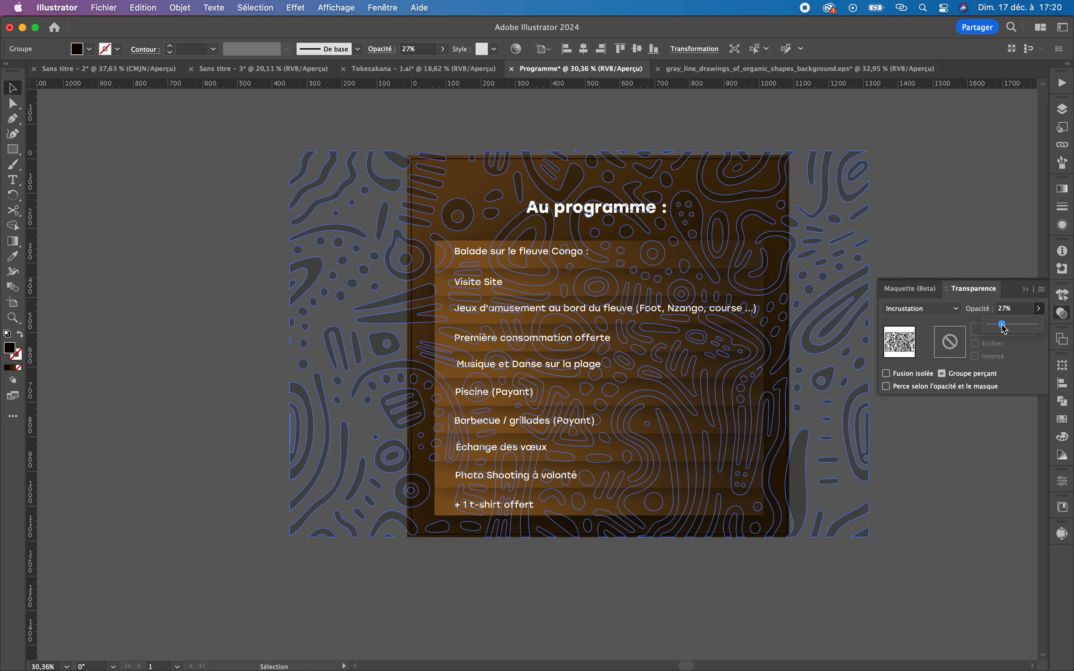
left_click(1018, 310)
type("30")
key("Return")
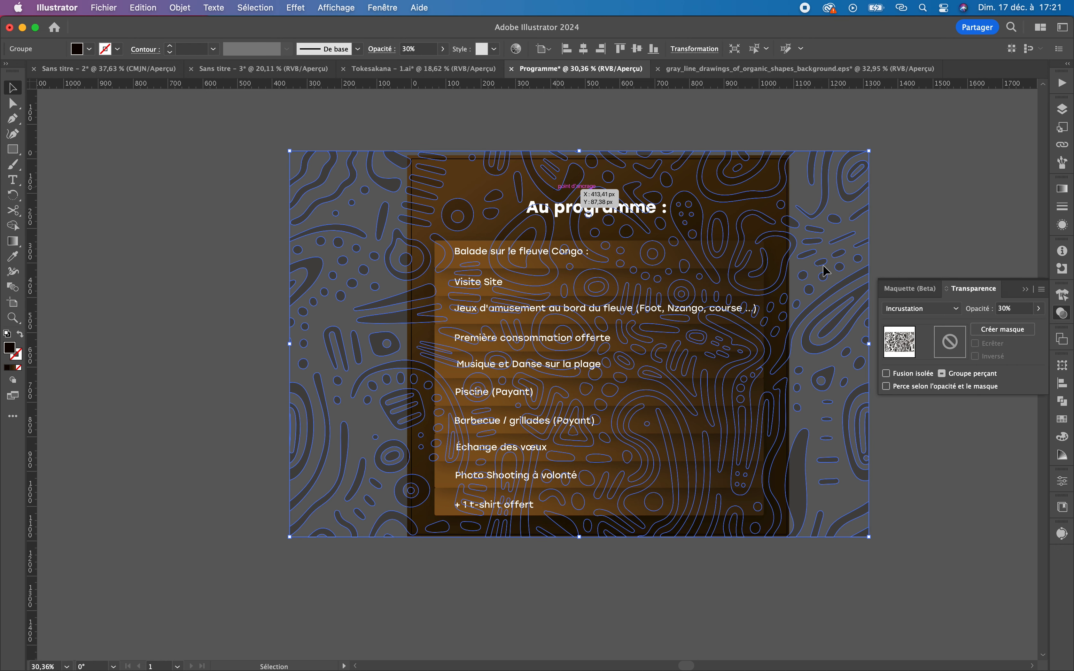
- Set the pattern's opacity to 20% and deselect it
left_click(974, 311)
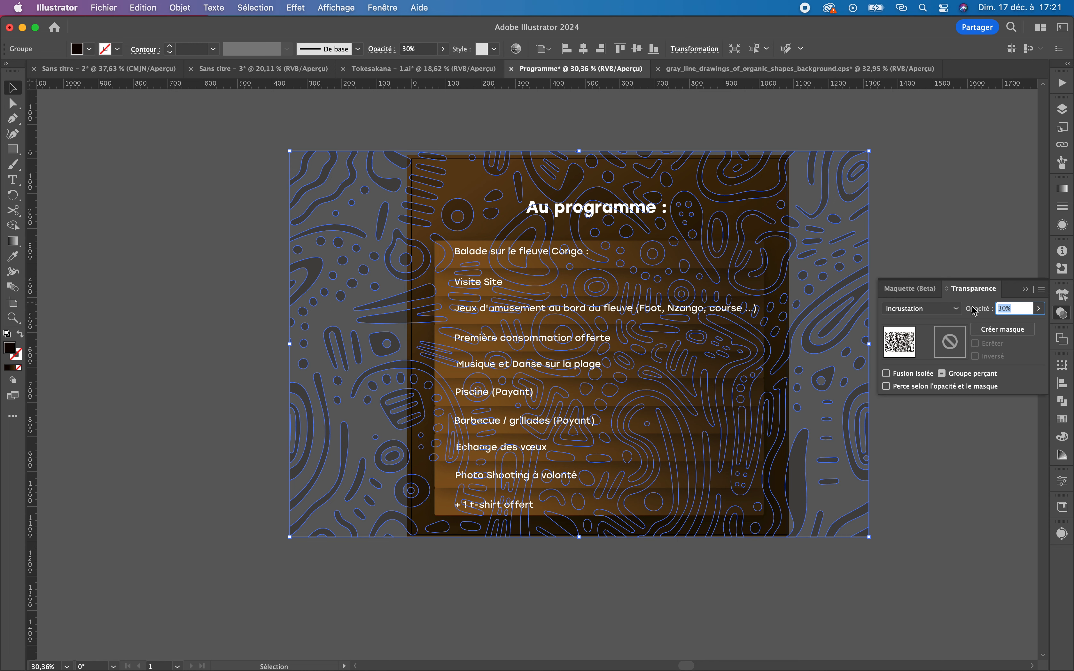
type("20")
key("Return")
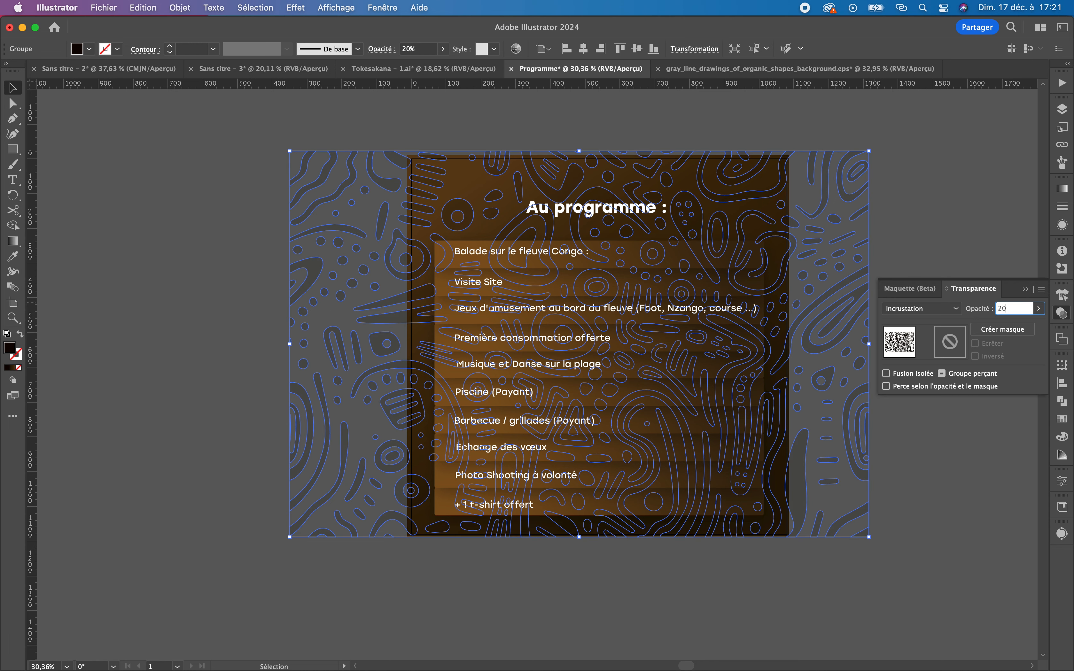
left_click(936, 204)
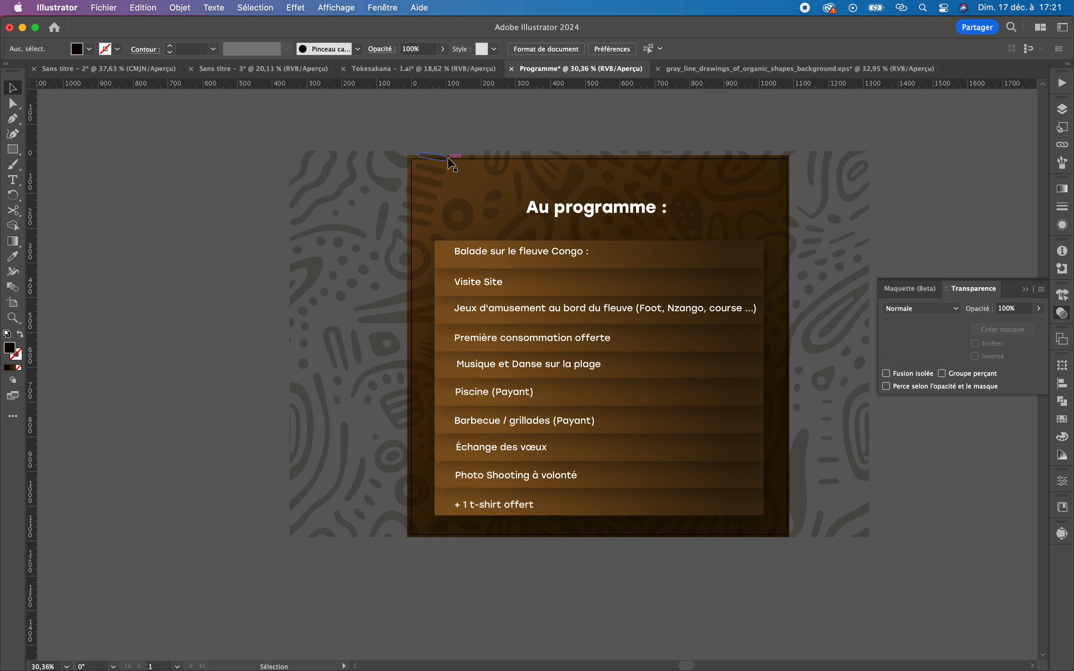
- Duplicate the background rectangle in front of the pattern and use the copy as a clipping mask to trim the pattern to the poster
left_click(457, 164)
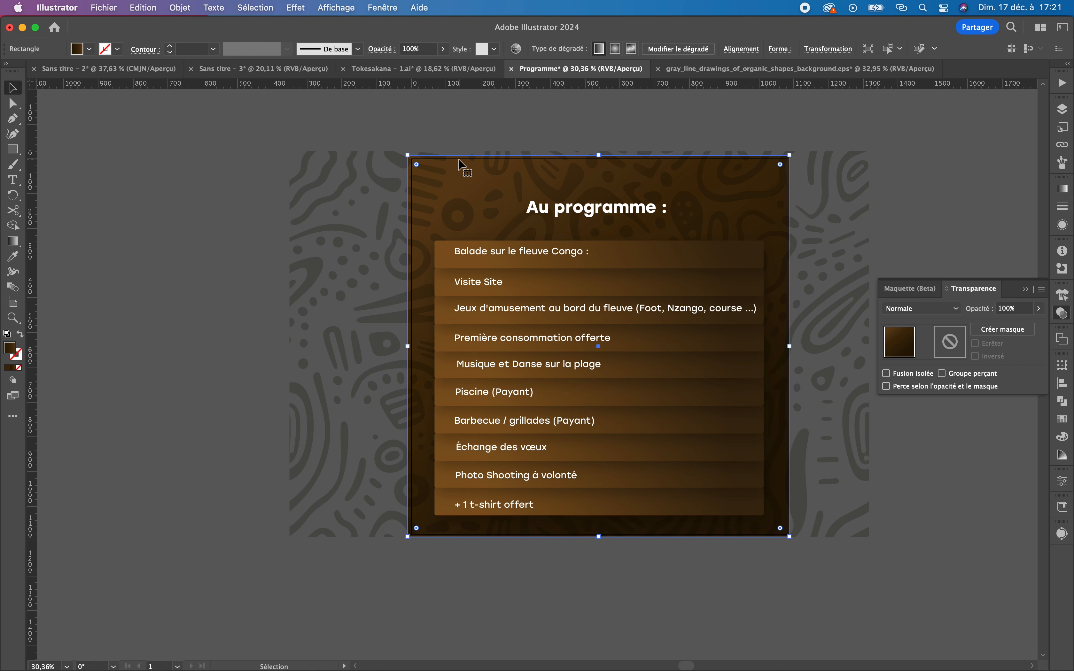
key("v")
left_click(572, 185)
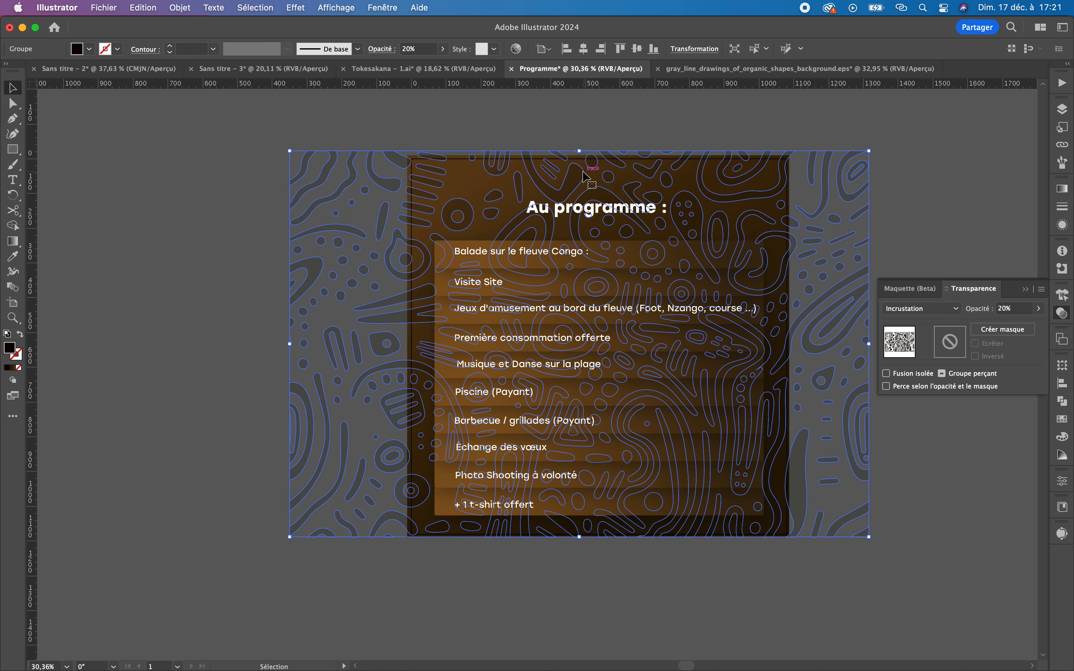
key("a")
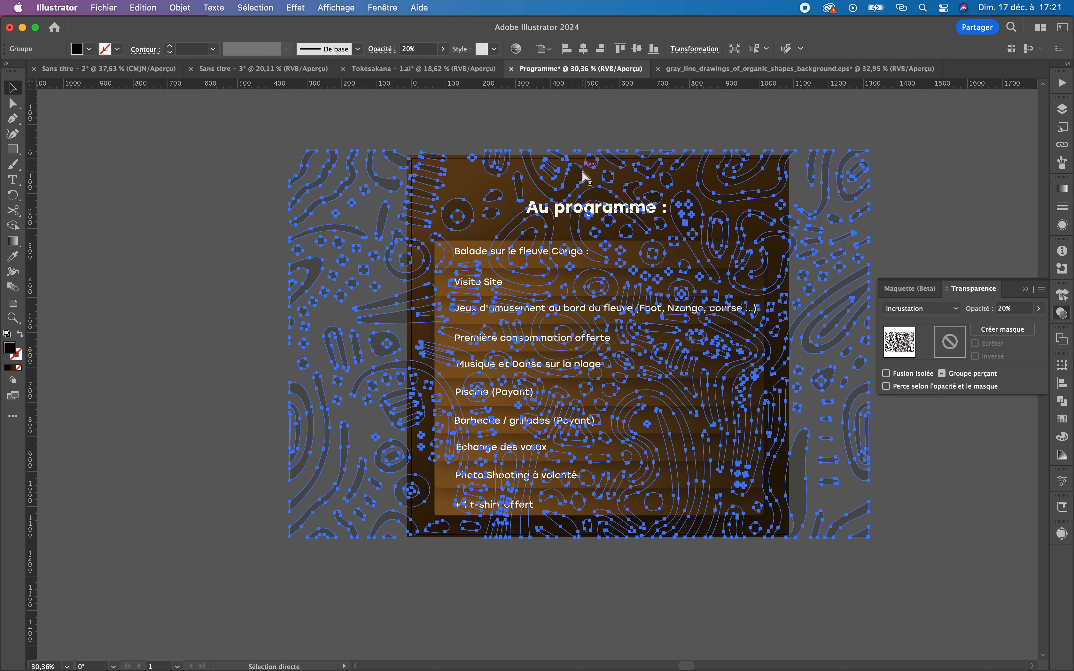
left_click(586, 177)
key("v")
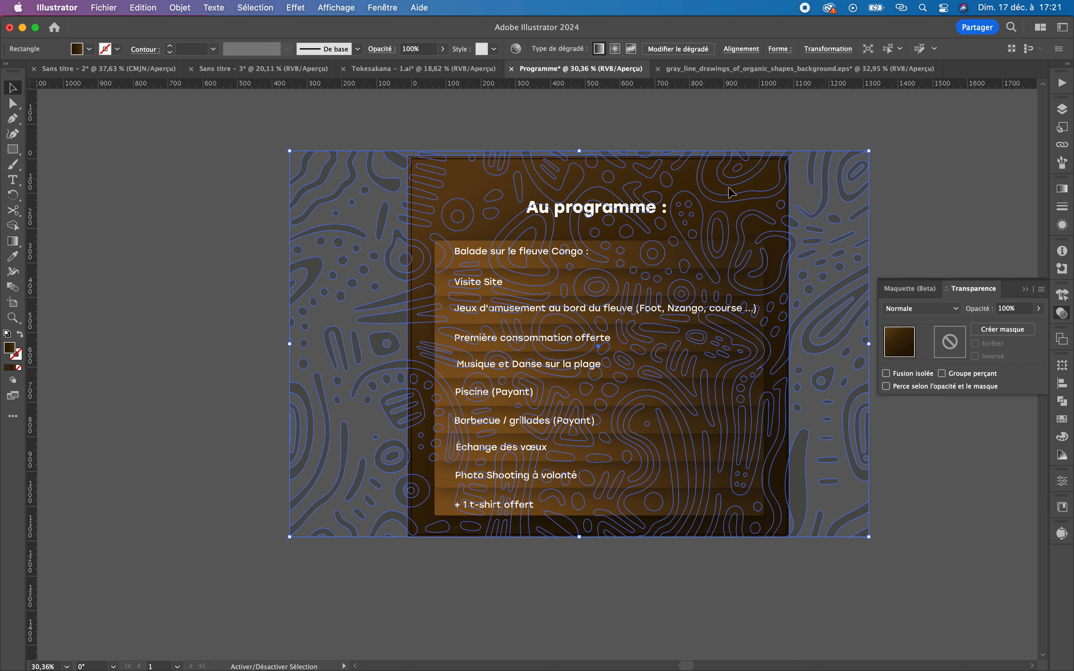
left_click(739, 192, "shift")
right_click(701, 175)
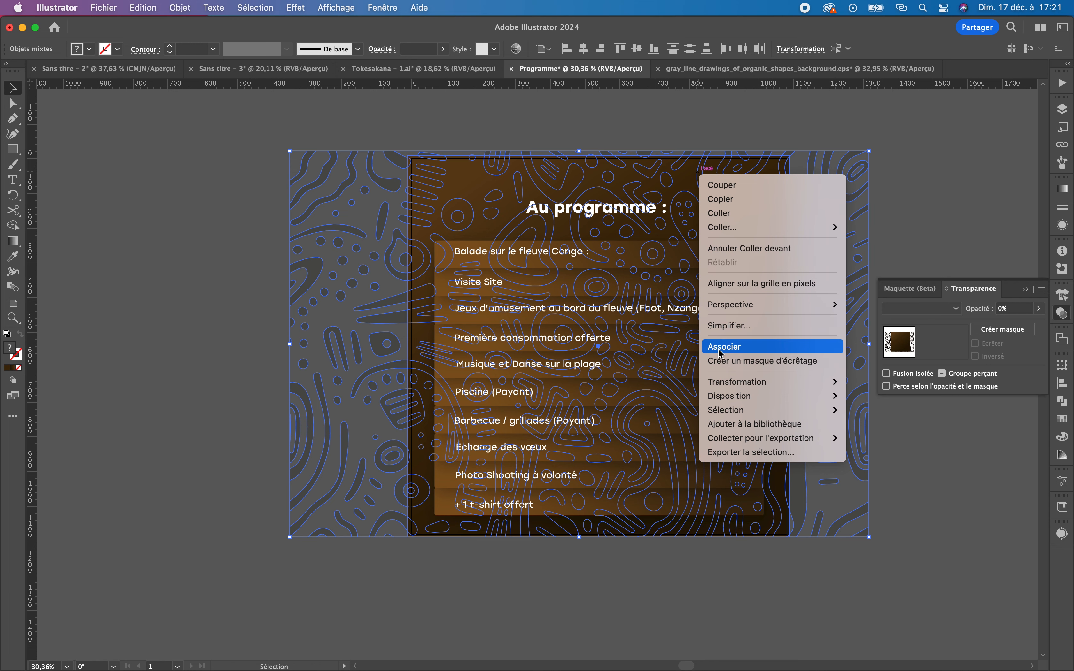
left_click(737, 362)
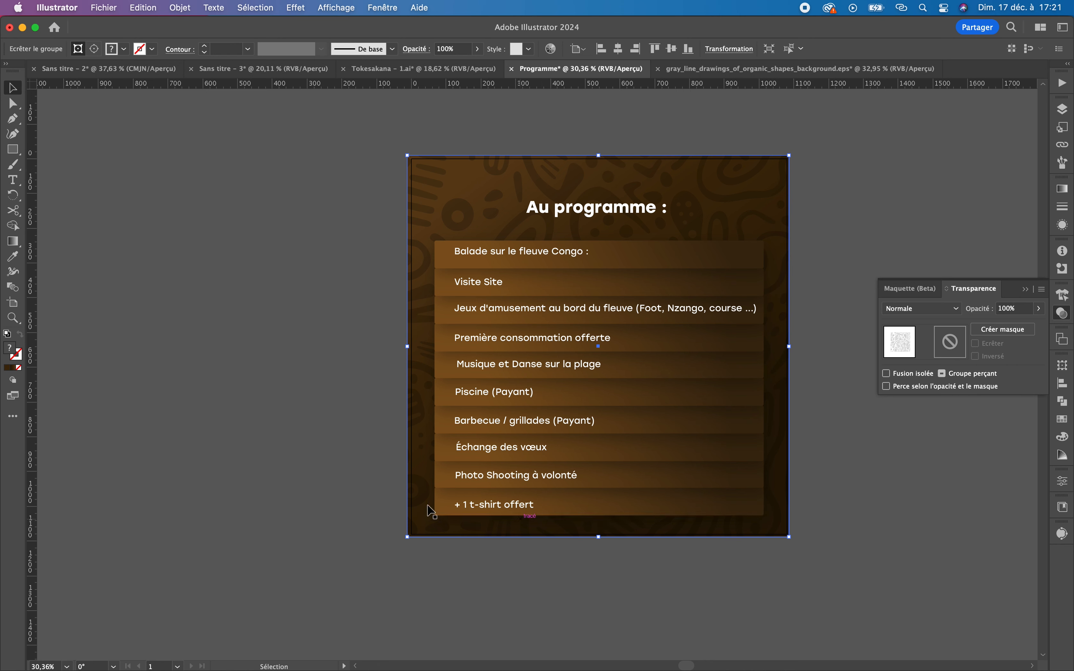
left_click(873, 152)
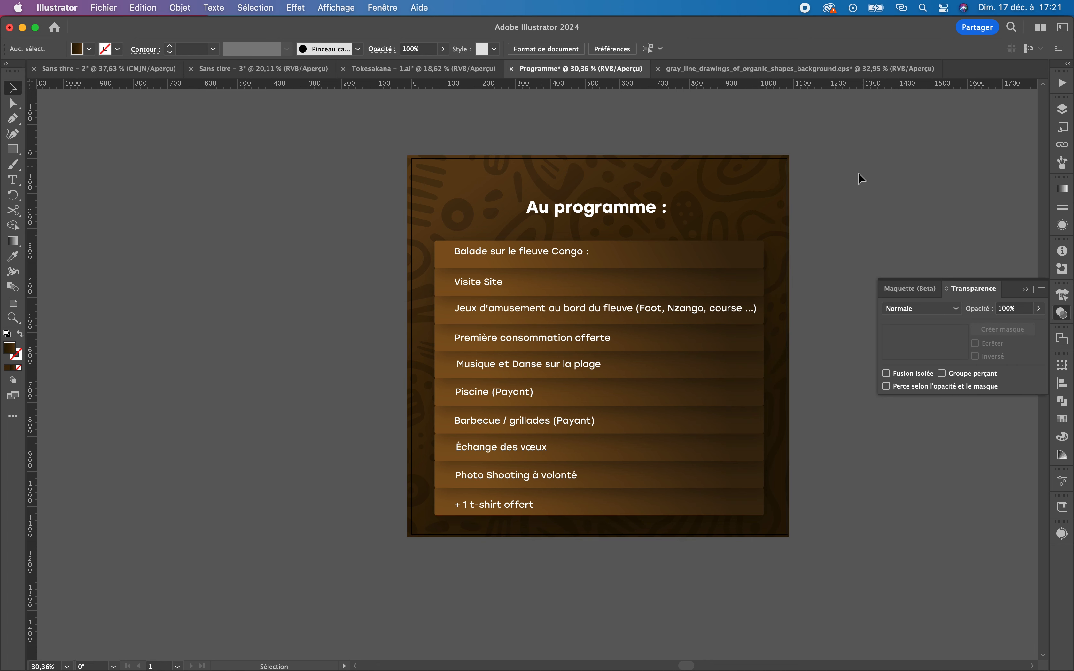
- Move the title "Au programme :" down so it sits just above the first activity bar
key("z")
mouse_move(889, 185)
left_mouse_down()
mouse_move(851, 190)
mouse_move(894, 188)
left_mouse_up()
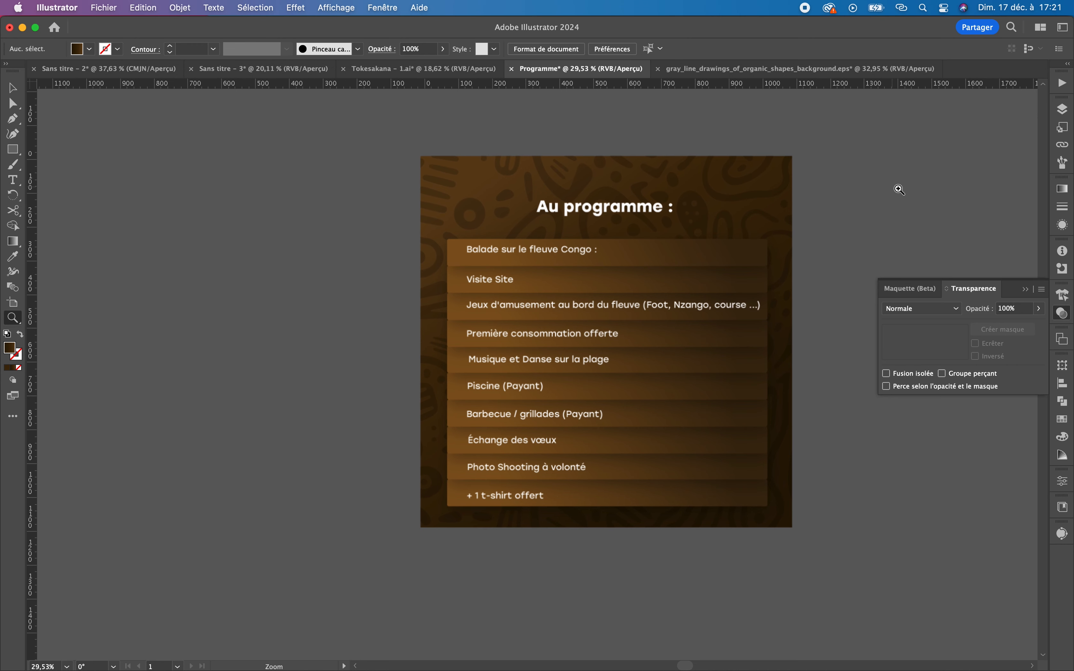
key("v")
left_click(656, 209)
key("shift+Down")
key("shift+Down")
key("shift+Down")
key("shift+Down")
key("shift+Down")
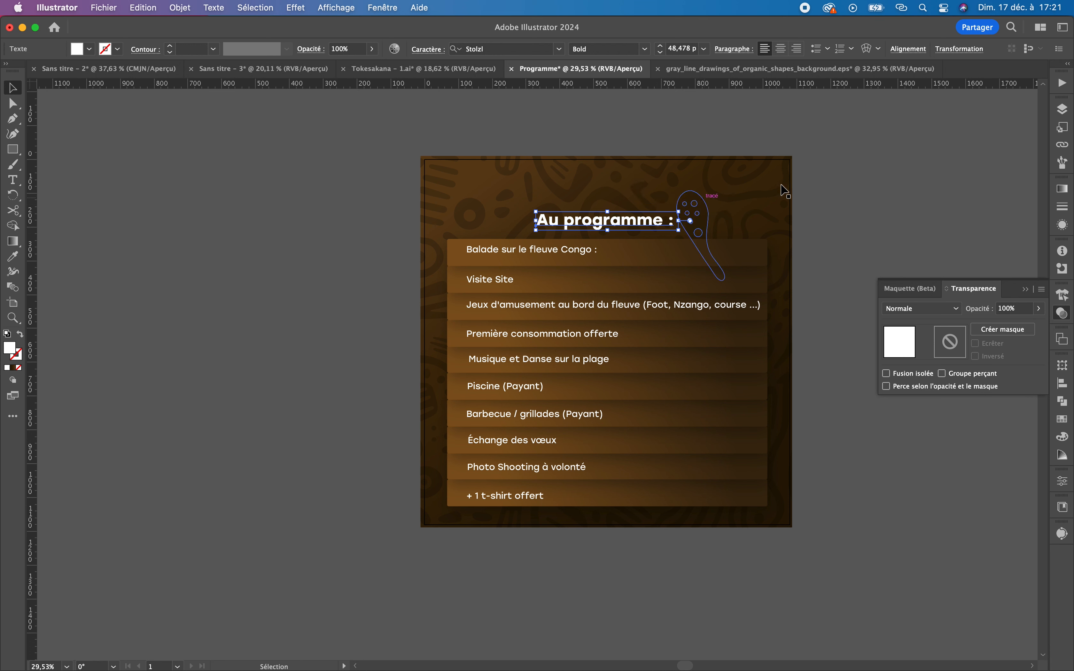
left_click(883, 157)
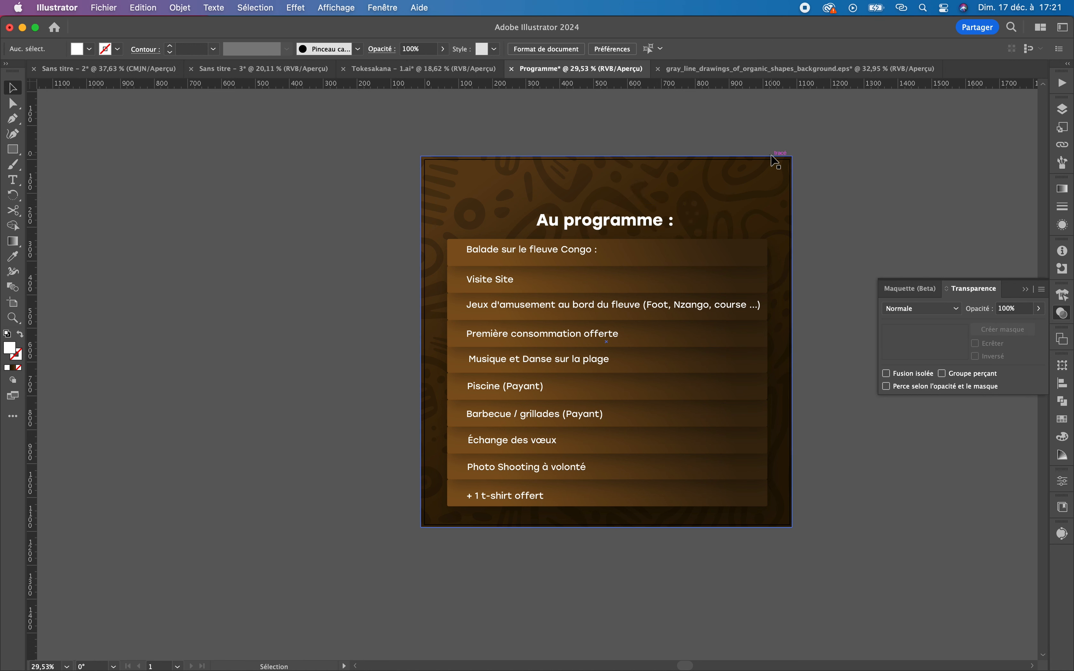
- Bring the TOKE SAKANA logo from the Tokesakana – 1.ai document into the Programme document, placing it over the poster's title area
left_click(389, 73)
left_click(532, 318)
left_click_drag(684, 242, 594, 181)
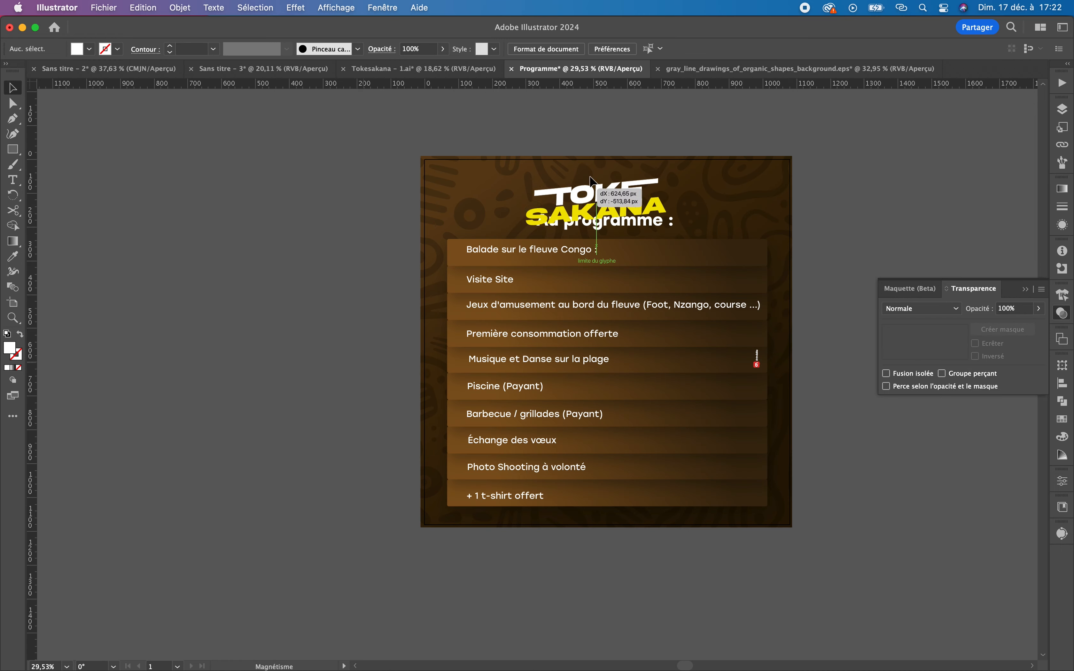
left_click_drag(675, 162, 678, 167)
left_click(882, 141)
- Reduce the title to 43.05 pt, move the TOKE SAKANA logo to the poster's upper-right corner and scale the logo down slightly
left_click(624, 225)
left_click_drag(637, 210, 729, 220)
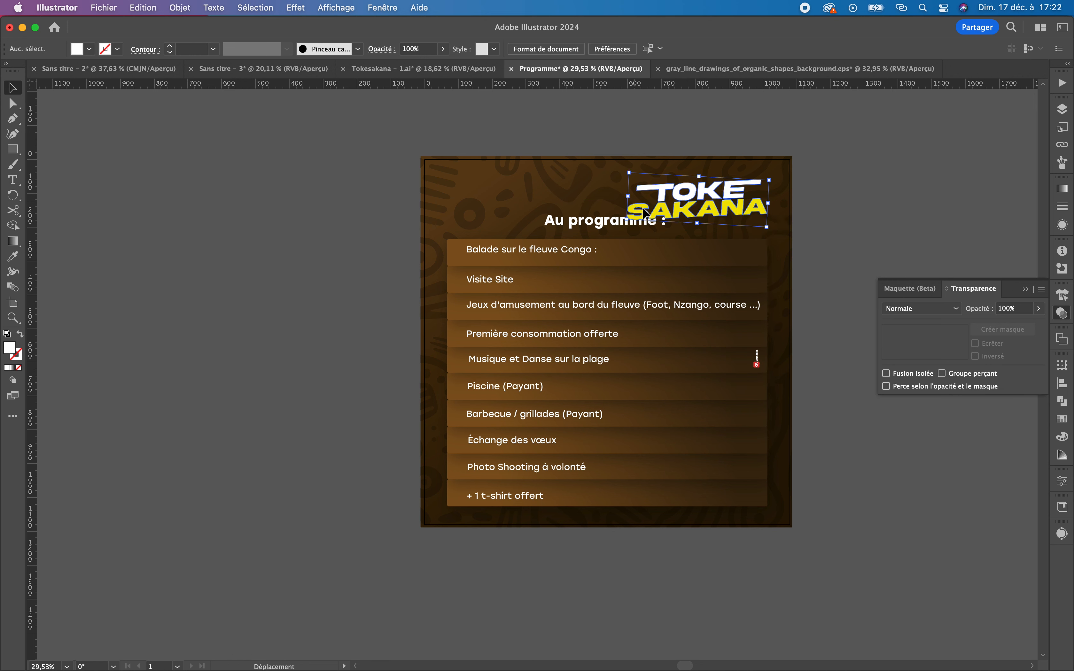
left_click_drag(628, 197, 636, 197)
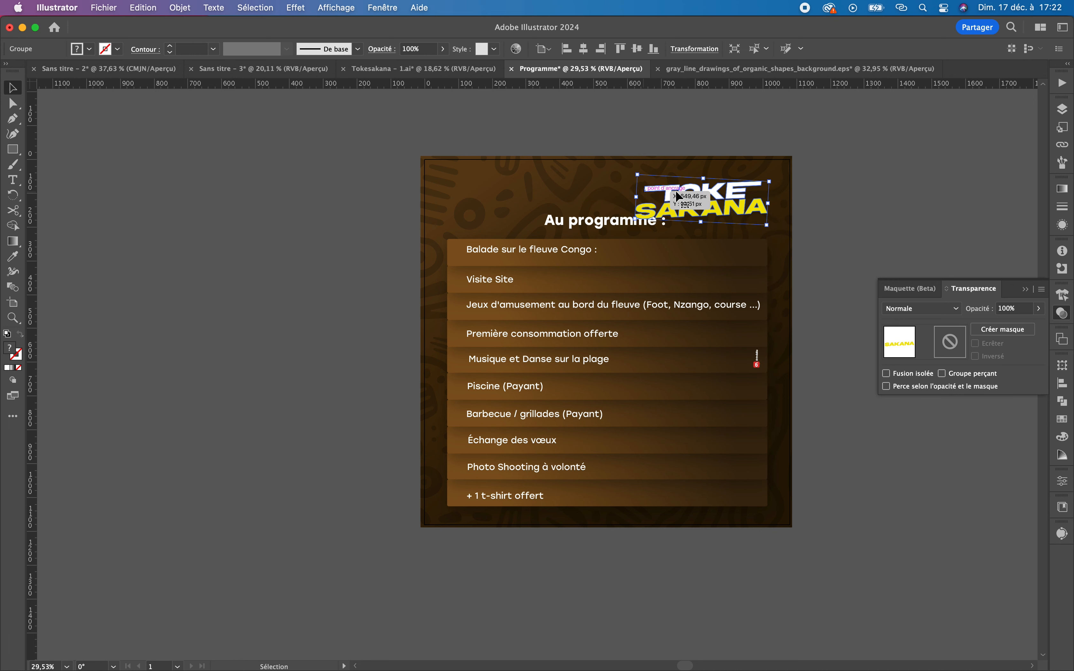
left_click(855, 190)
- Move the title "Au programme :" to the left edge of the activity bars and nudge the logo up about 16 px
left_click_drag(575, 223, 485, 226)
left_click(721, 185)
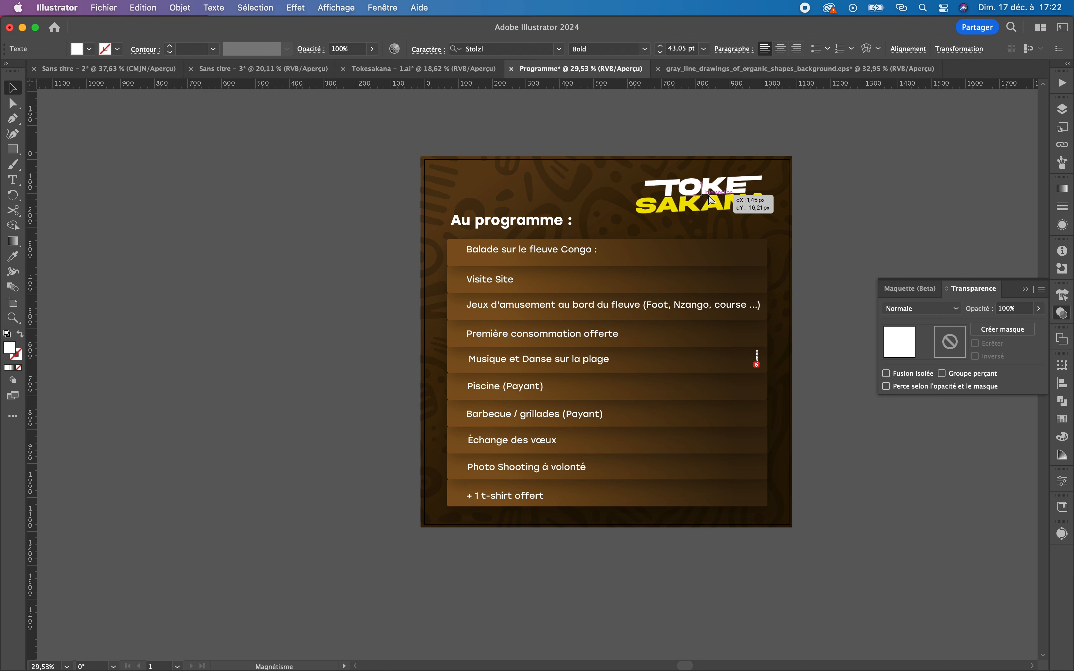
left_click(987, 194)
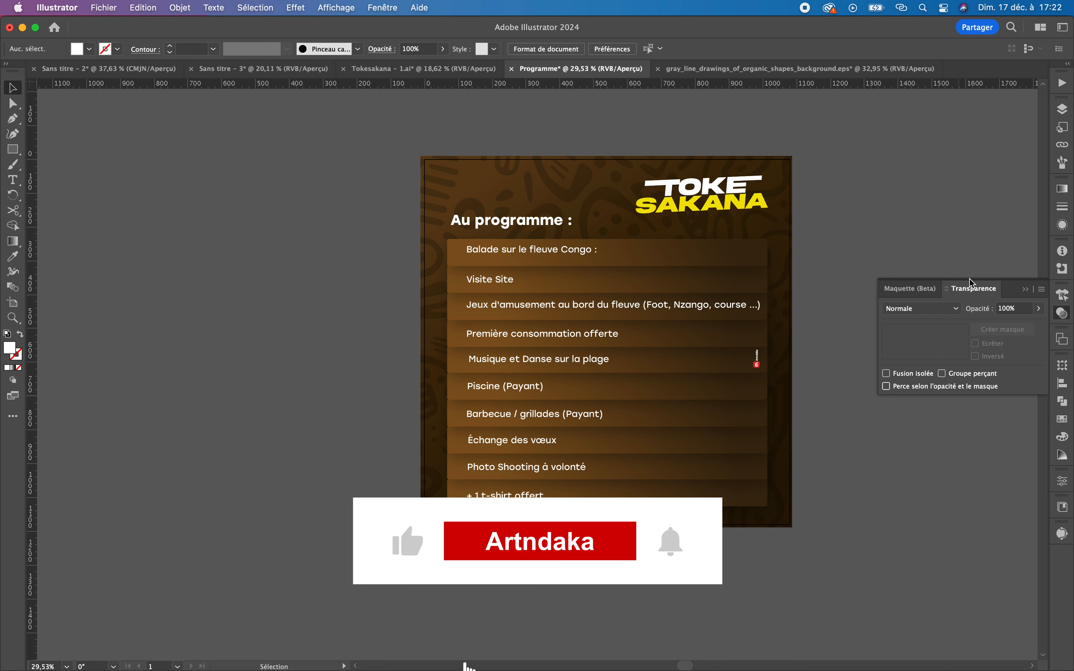
- Move the small vertical Artndaka logo to the poster's lower-right margin beside the last activity bars and enlarge it
left_click(757, 363)
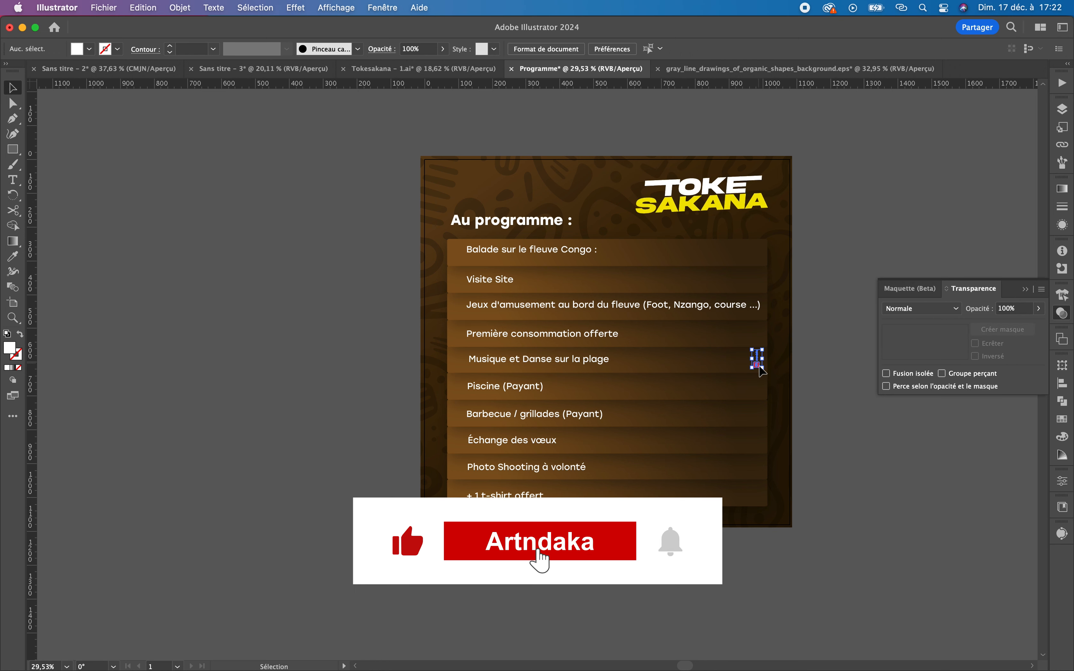
left_click_drag(762, 369, 784, 501)
left_click(787, 401)
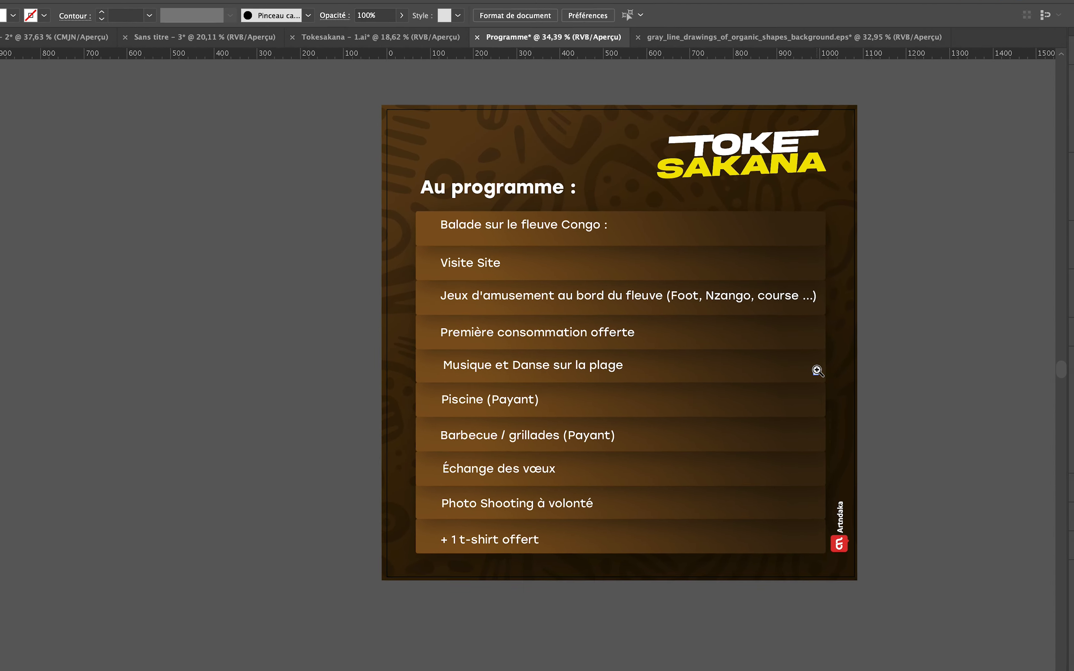
key("v")
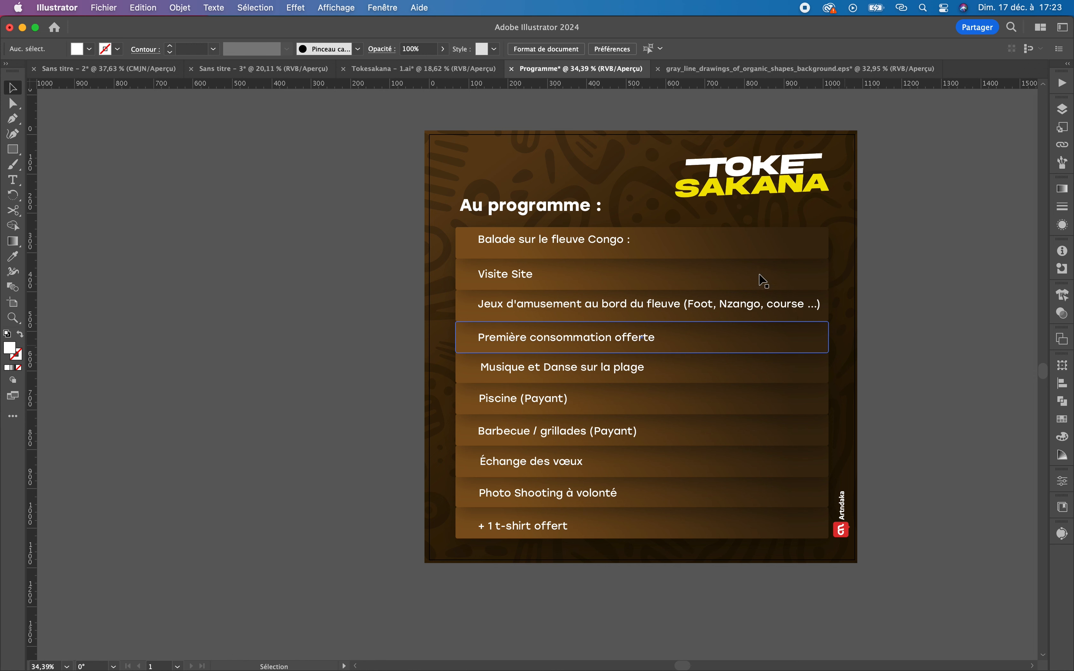
- Duplicate all ten activity bars in place and delete the drop shadow effect (Ombre portée) from the copies
left_click(704, 251)
left_click(700, 283)
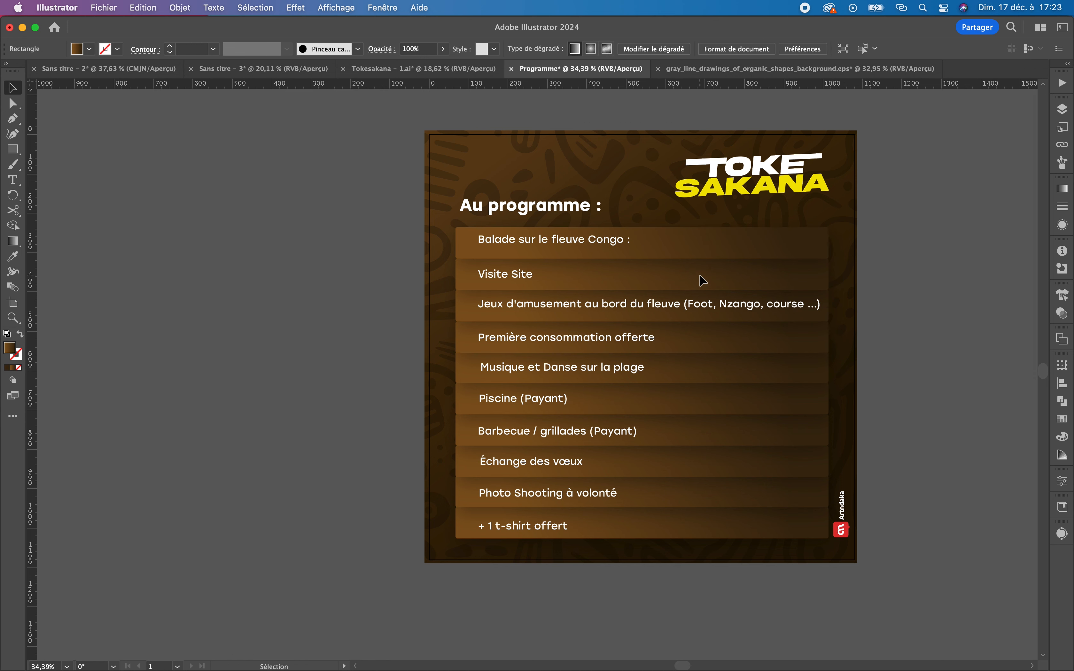
left_click_drag(843, 230, 790, 529)
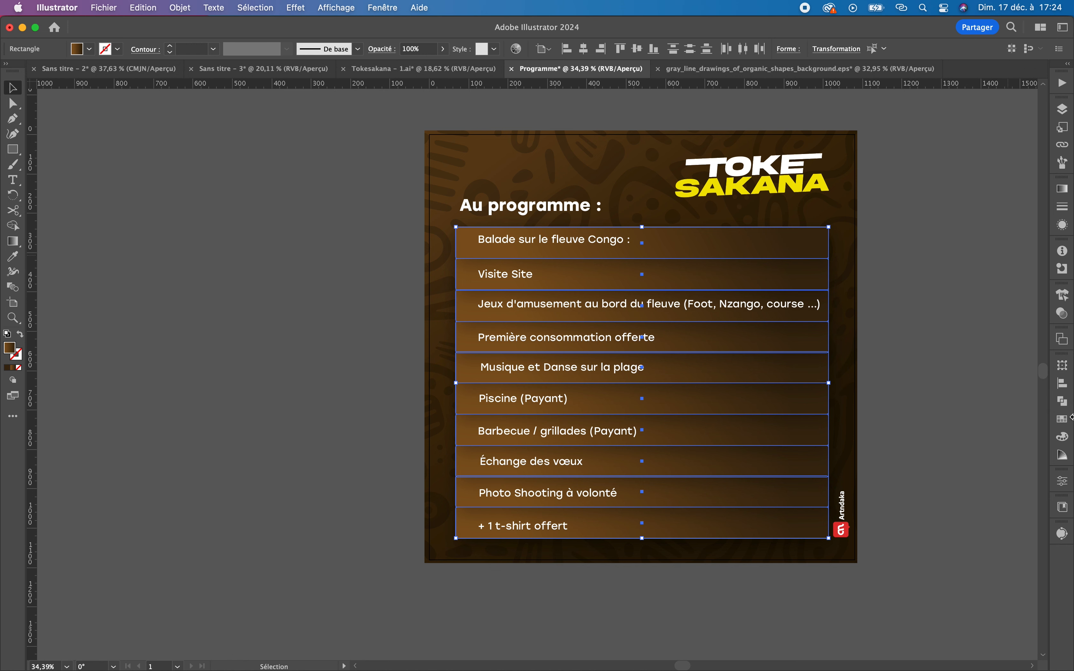
left_click(1063, 228)
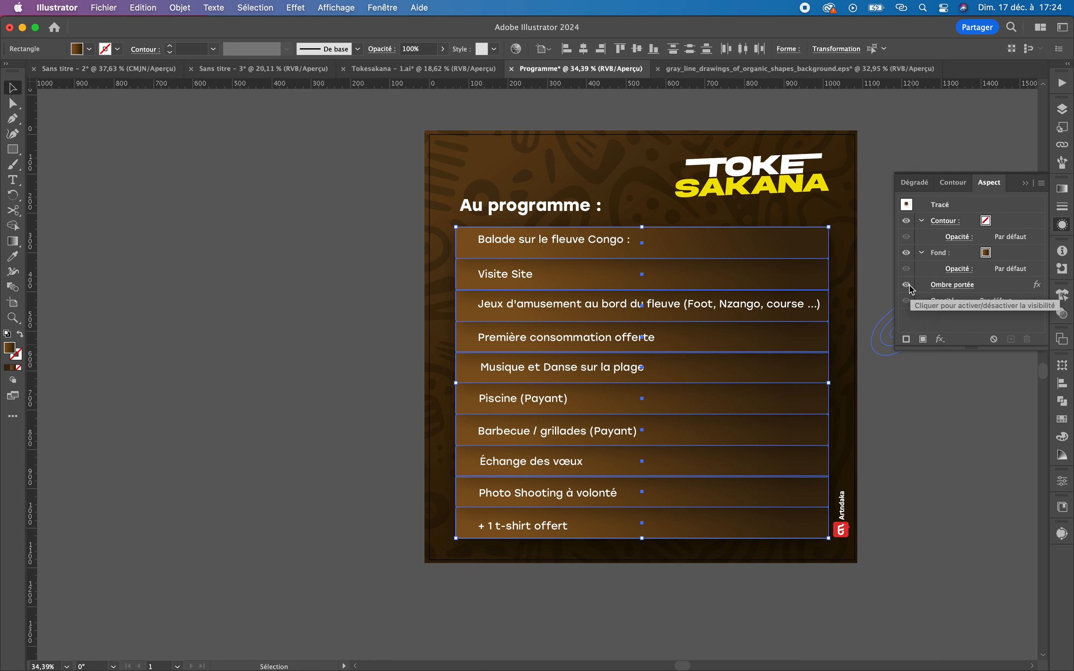
left_click(1038, 287)
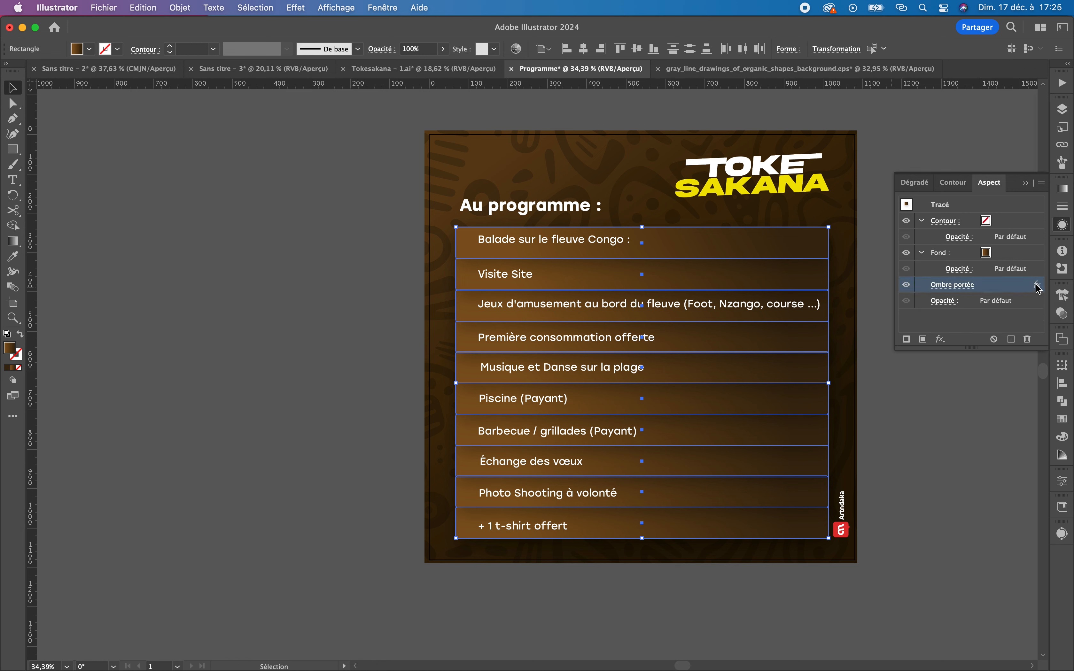
left_click(1029, 339)
key("a")
key("v")
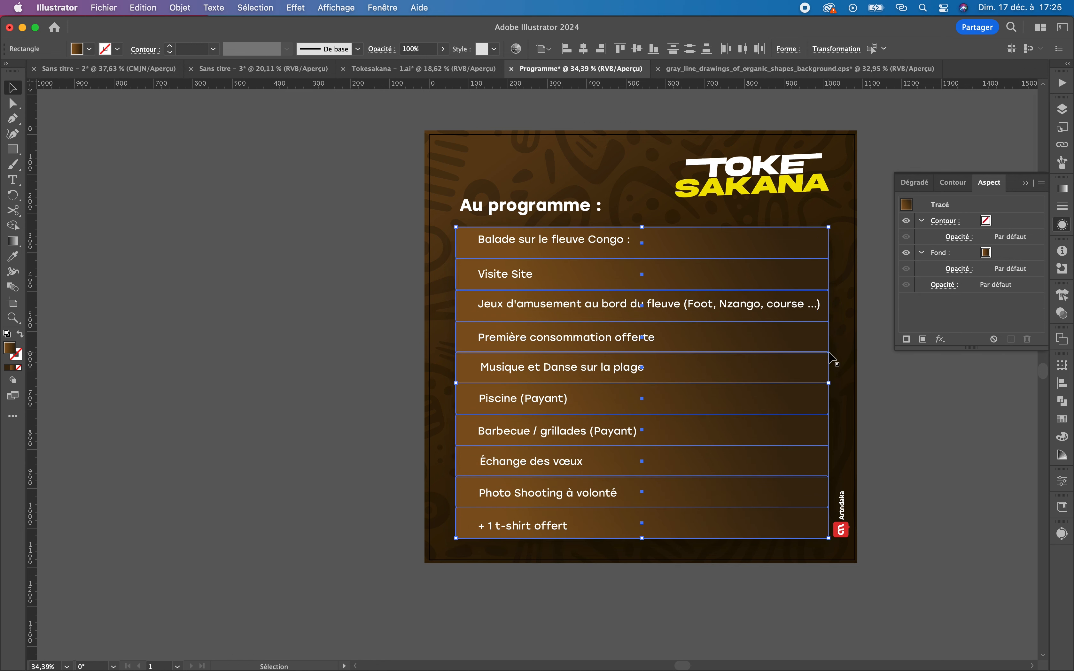
- Narrow the copied bars to a column of small blocks along the bars' left edge and fill them with off-white
left_click_drag(828, 383, 489, 384)
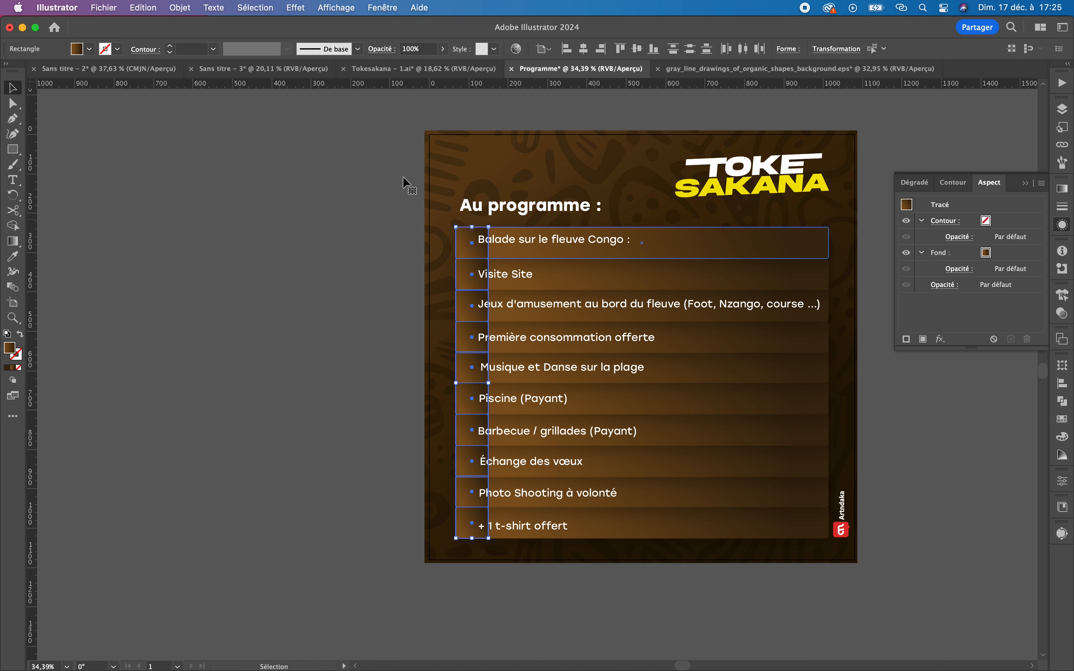
left_click(91, 52)
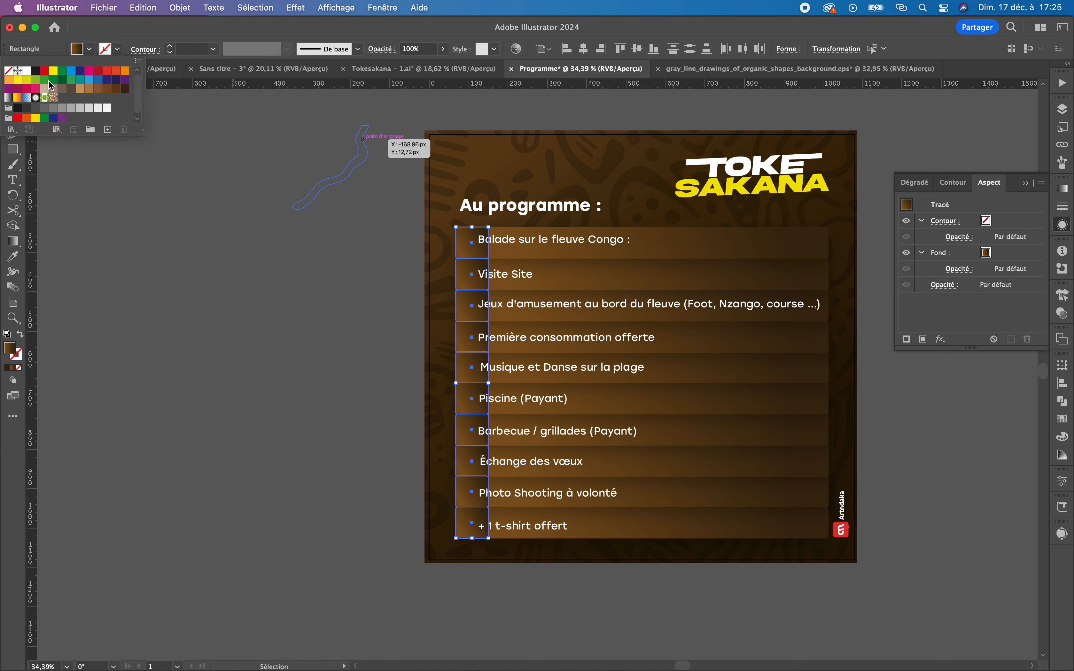
left_click(53, 70)
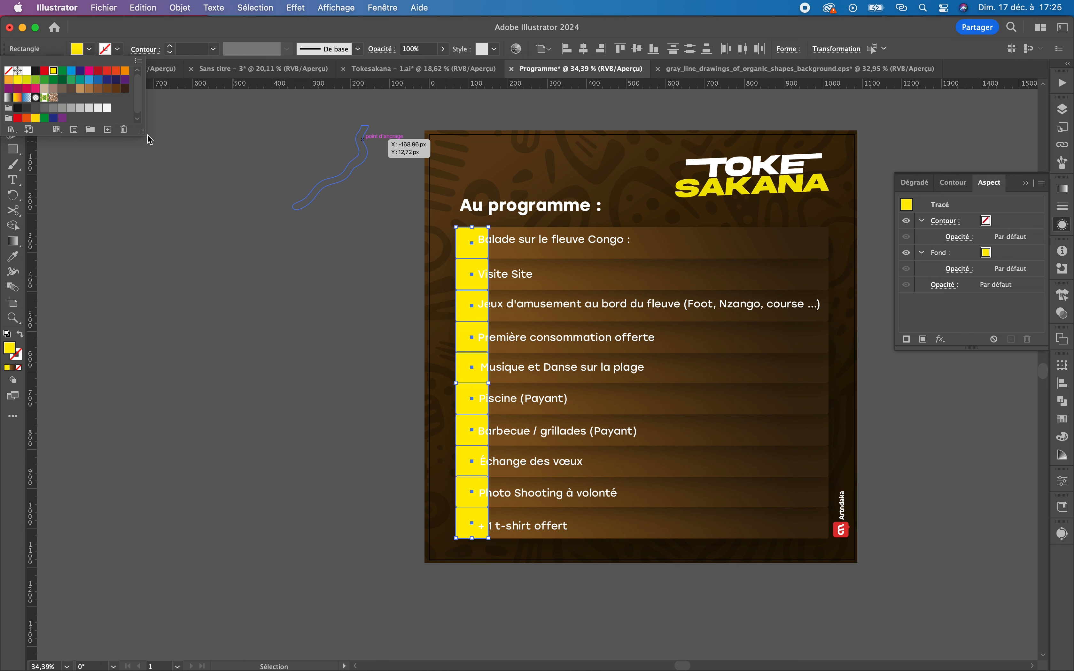
left_click(107, 109)
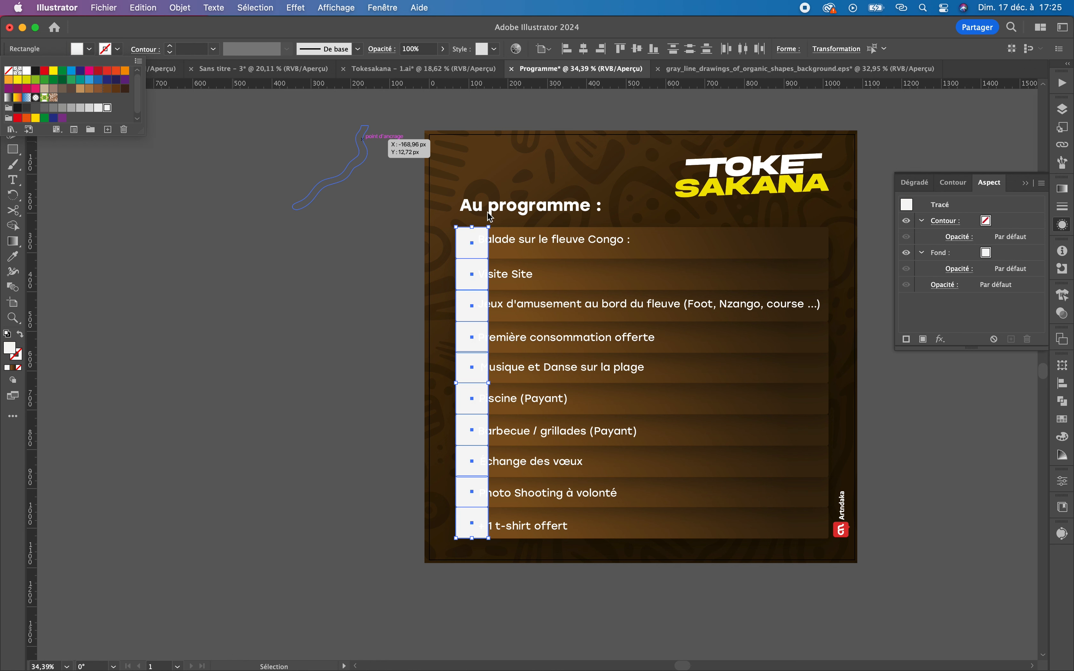
left_click(293, 263)
left_click(293, 264)
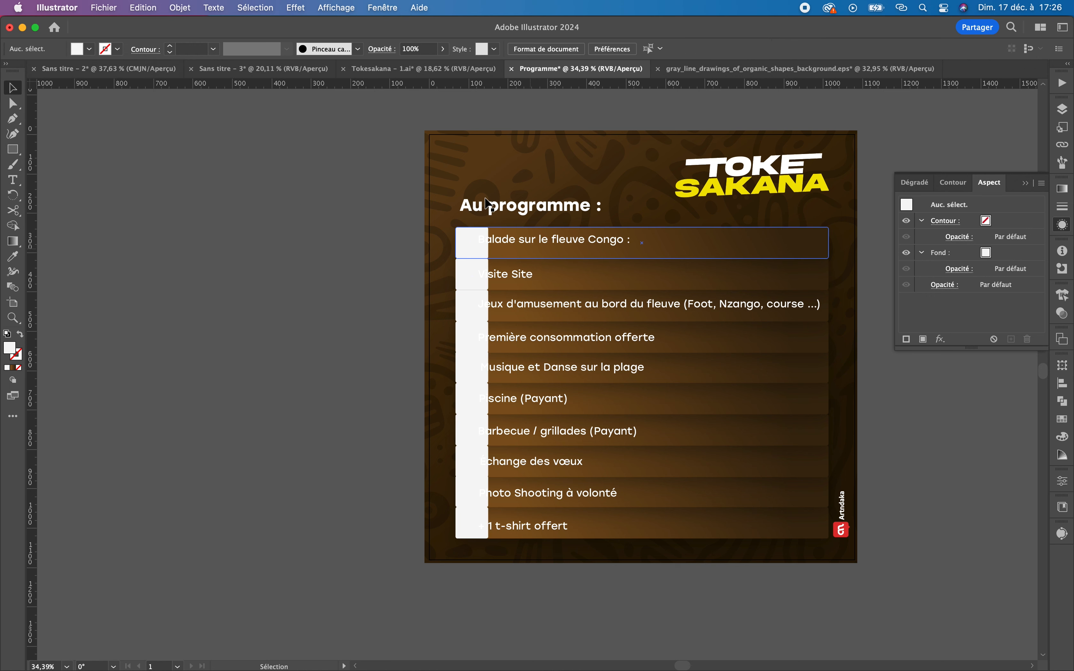
- Shift all ten activity texts together to the right so they clear the off-white blocks
left_click(547, 242)
left_click(538, 298, "shift")
left_click(538, 303, "shift")
left_click(551, 342, "shift")
left_click(541, 370, "shift")
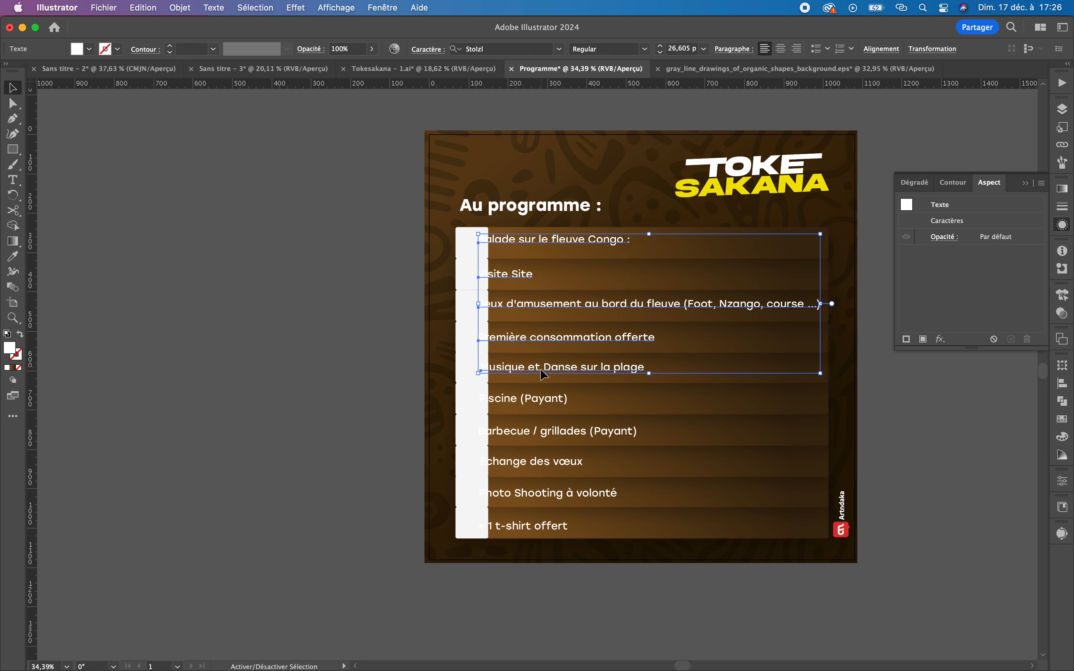
left_click(534, 404, "shift")
left_click(535, 432, "shift")
left_click(537, 463, "shift")
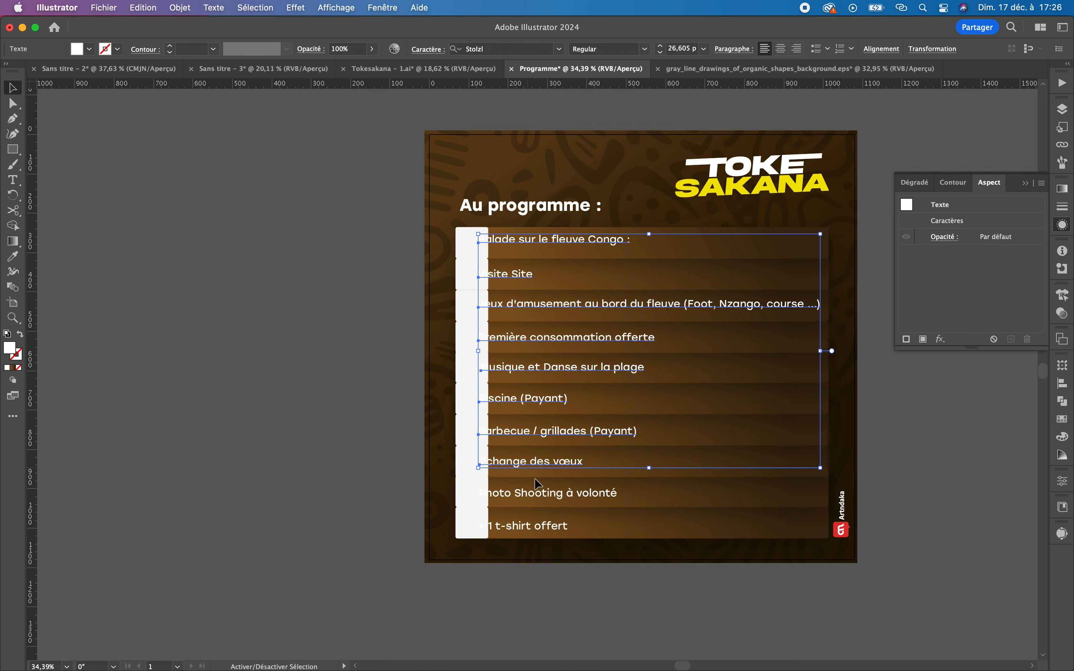
left_click(550, 495, "shift")
left_click(538, 528, "shift")
key("shift+Right")
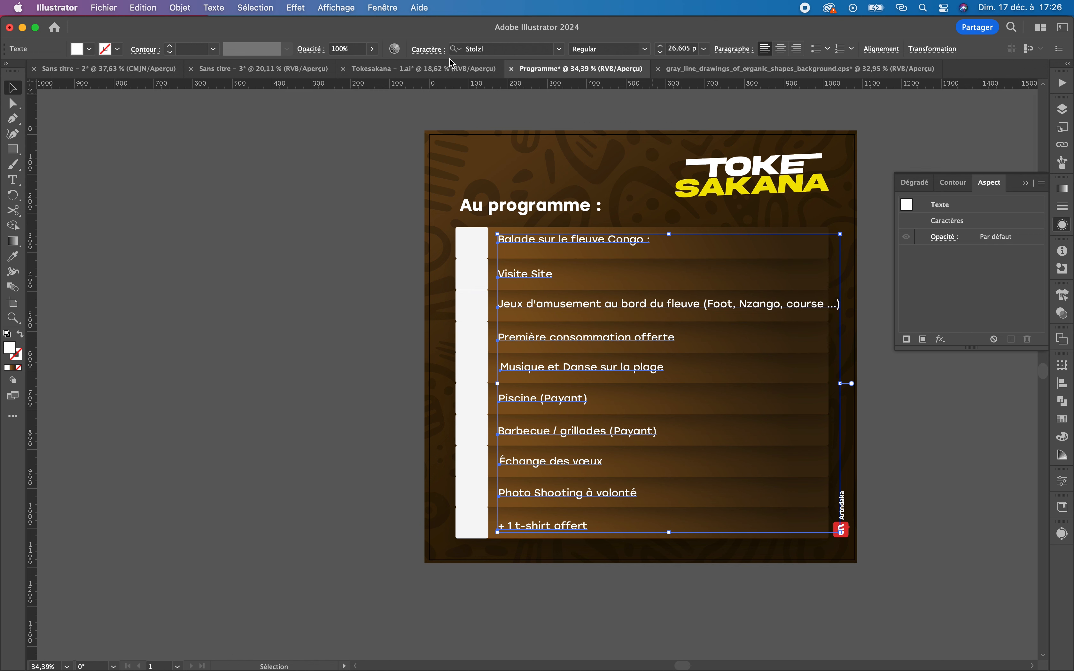
- Set the tracking of the ten activity texts to -25
left_click(428, 51)
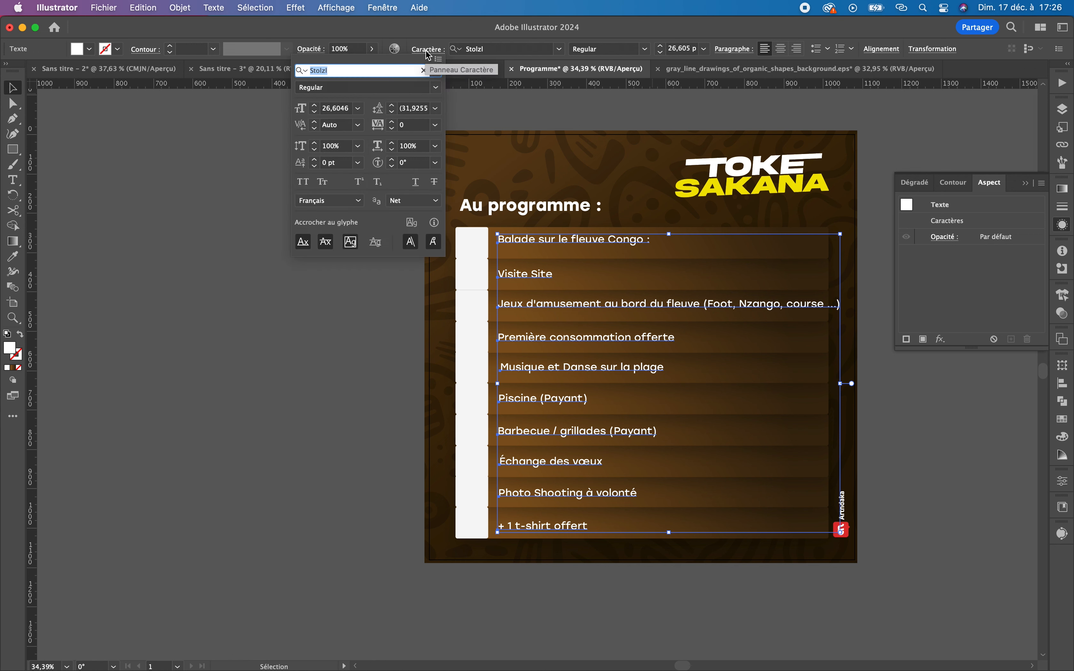
left_click(437, 126)
left_click(435, 109)
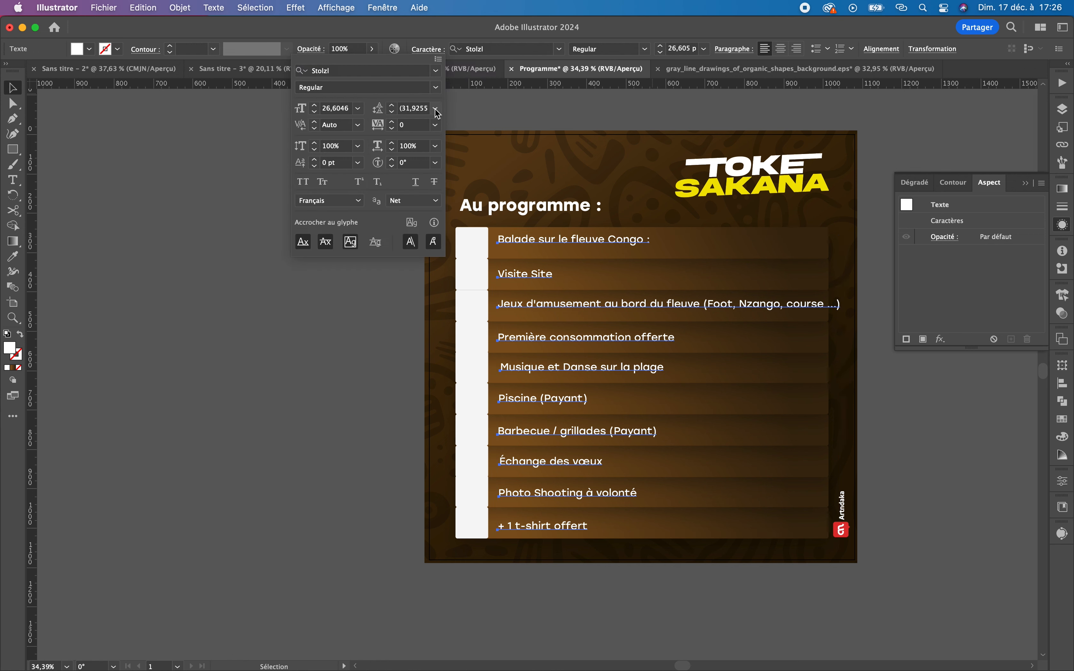
left_click(435, 110)
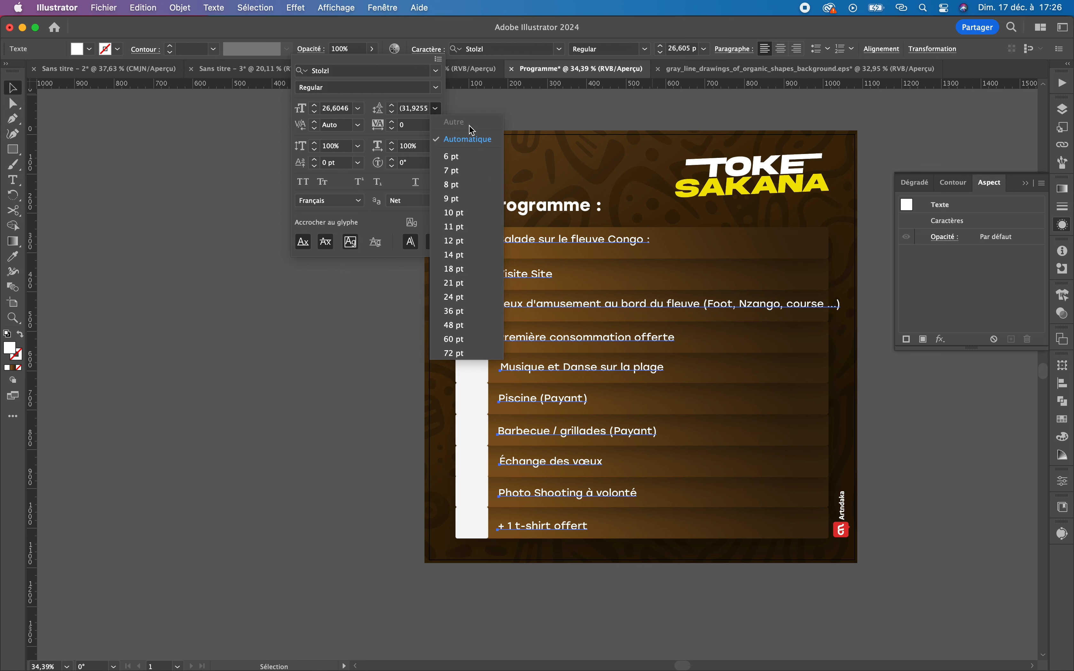
left_click(437, 126)
left_click(436, 127)
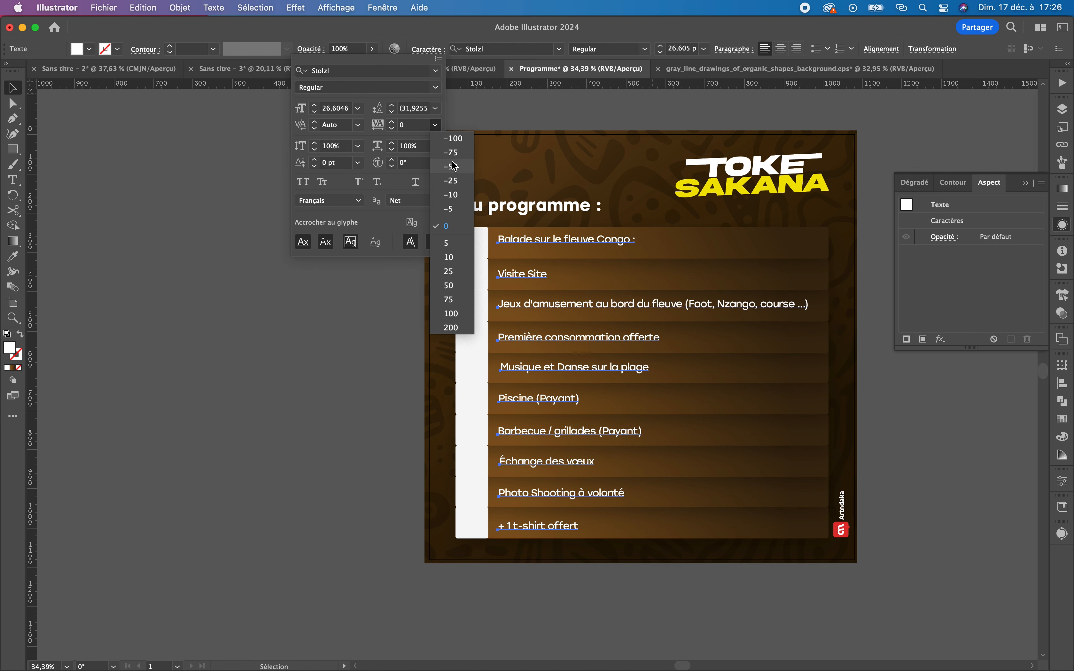
left_click(457, 183)
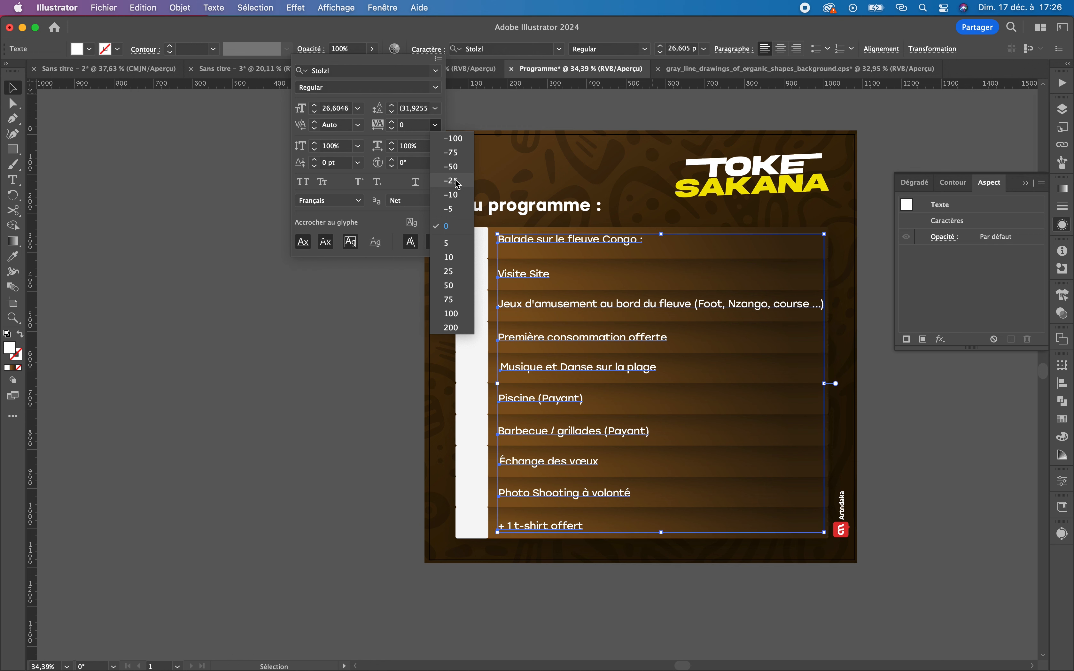
left_click(925, 439)
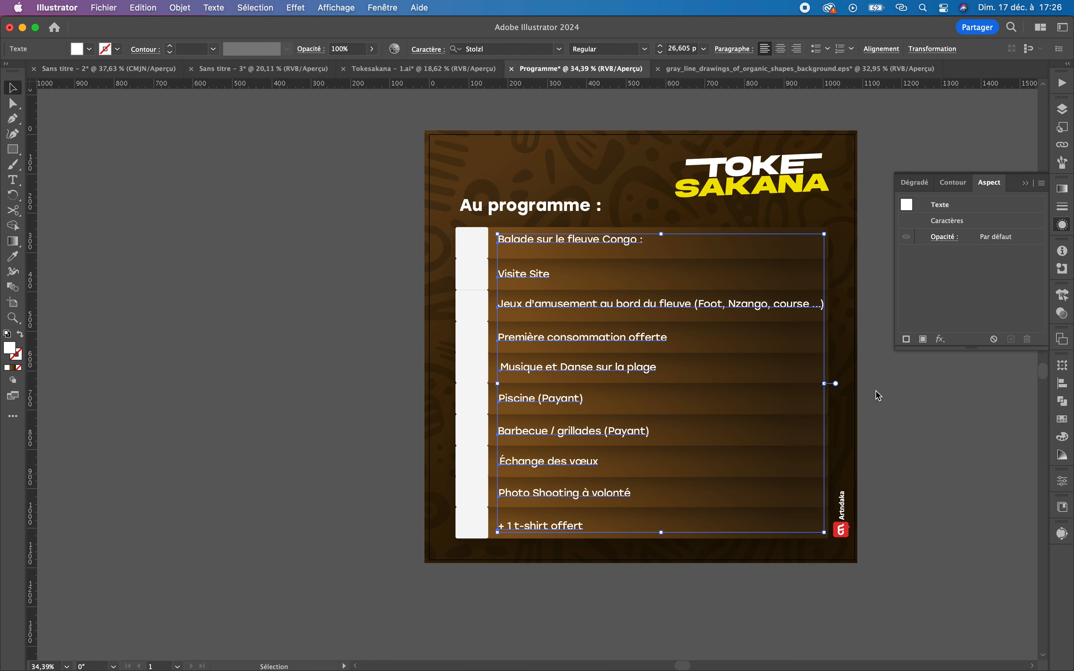
left_click(985, 483)
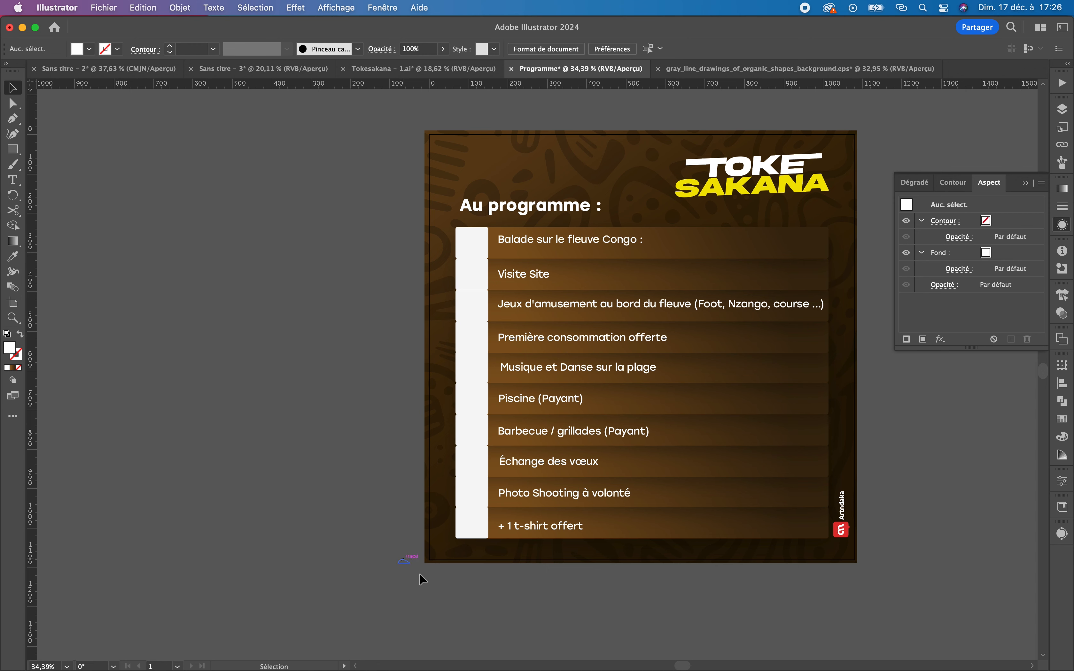
- Give all ten off-white blocks beside the activities a linear gradient fill
left_click_drag(477, 503, 502, 179)
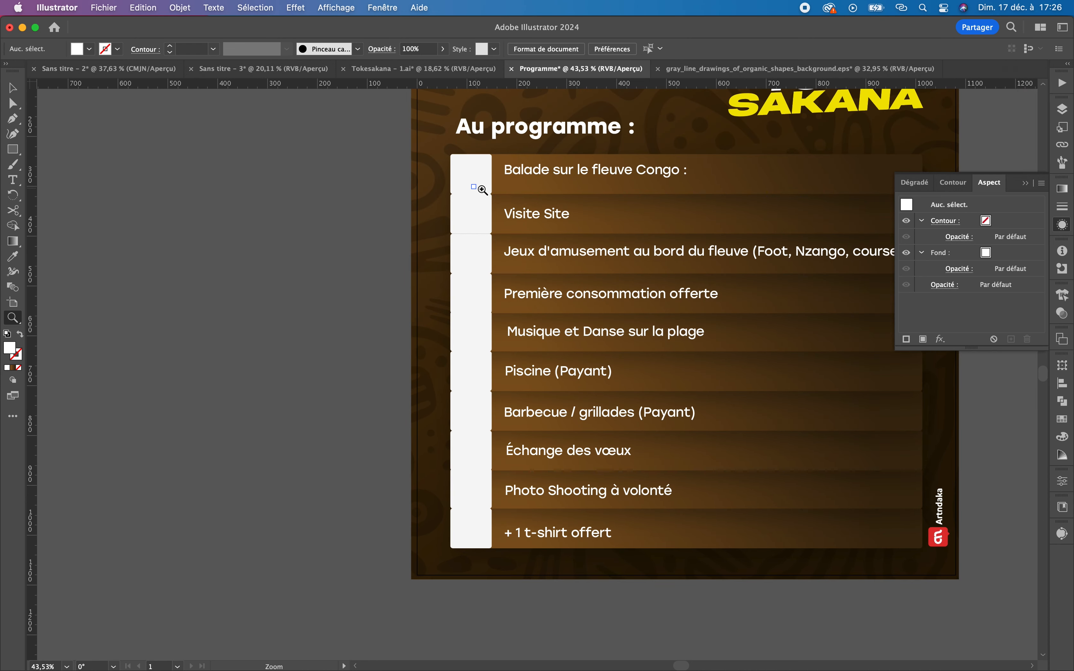
key("v")
left_click(470, 175)
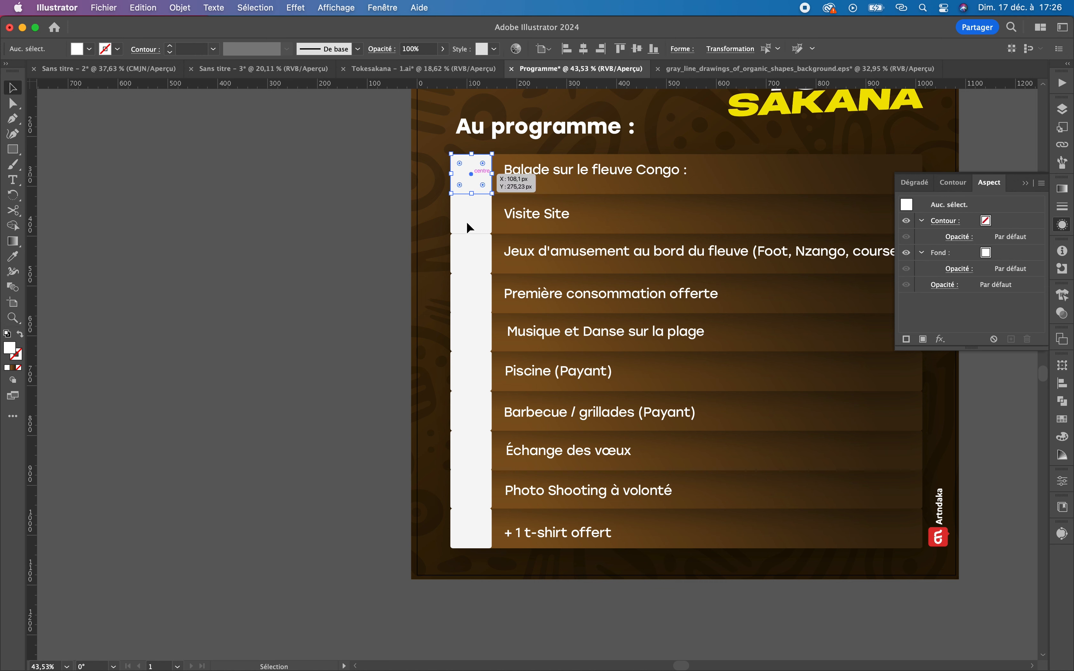
left_click(467, 219, "shift")
left_click(475, 262, "shift")
left_click(474, 288, "shift")
left_click(473, 331, "shift")
left_click(473, 371, "shift")
left_click(473, 411, "shift")
left_click(473, 451, "shift")
left_click(473, 488, "shift")
left_click(473, 517, "shift")
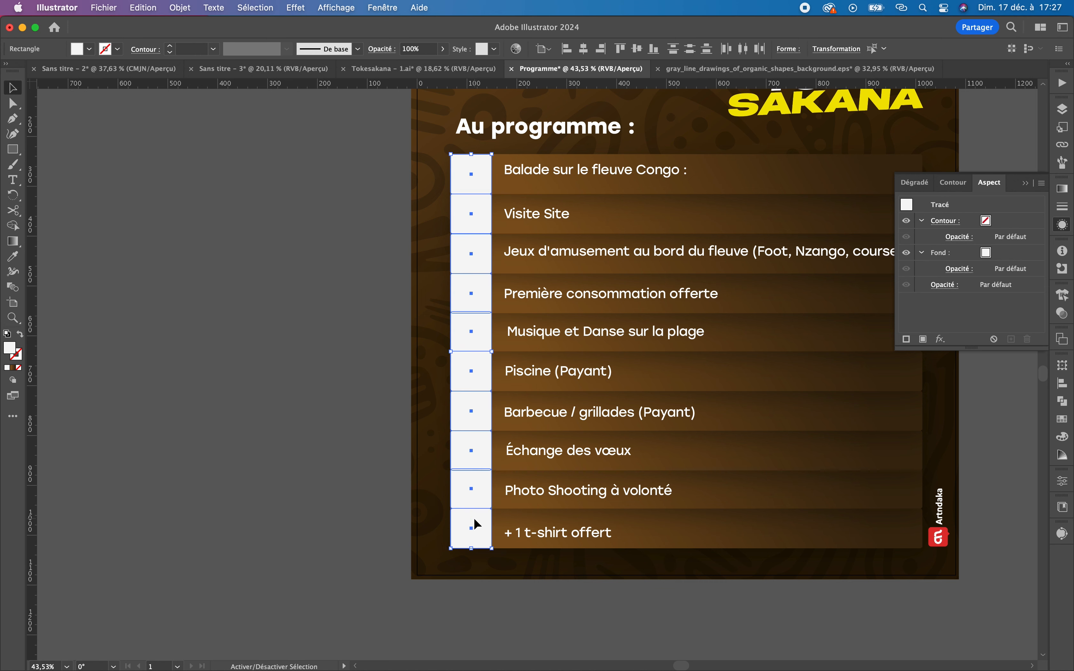
left_click(1062, 190)
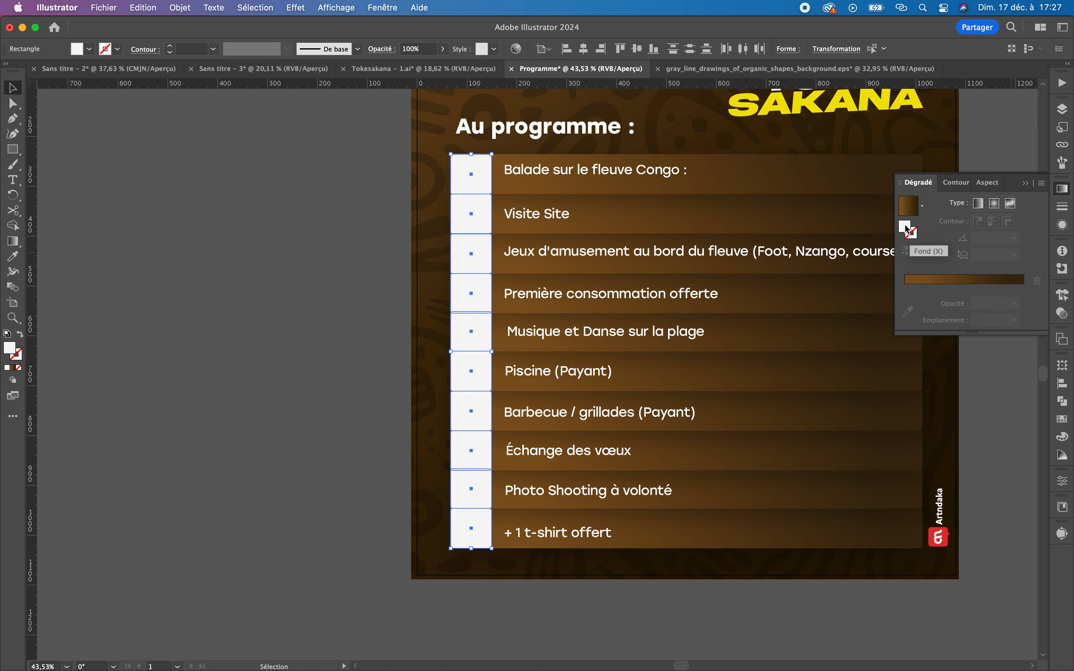
left_click(911, 283)
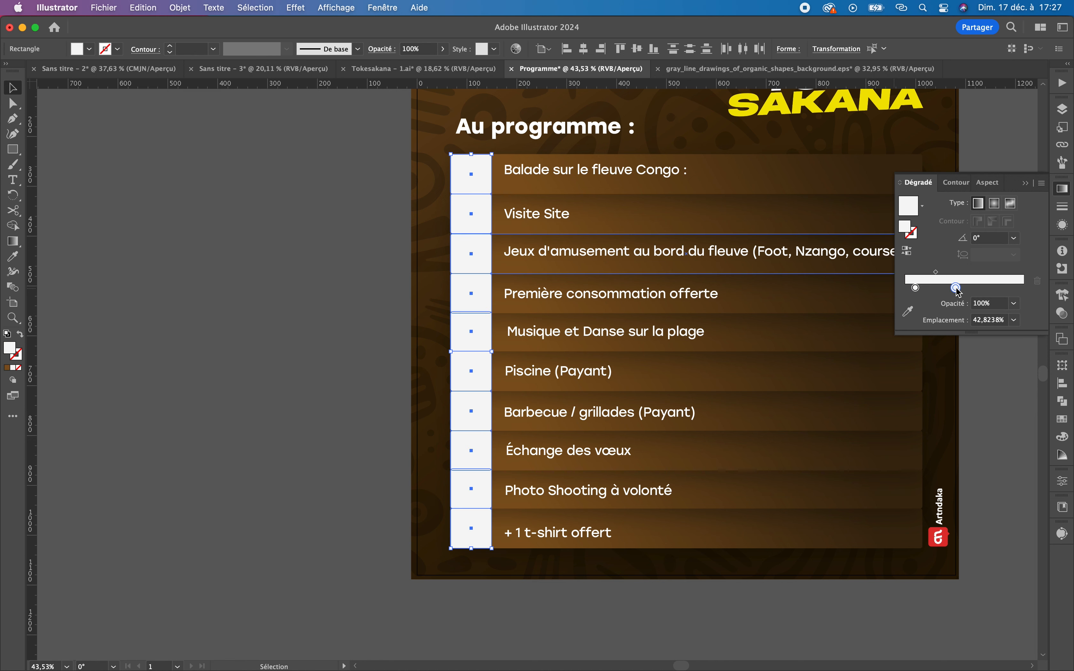
- Darken the gradient's second stop to grey, move it to the end, bring the off-white stop closer and set the midpoint to 15.5869%
double_click(956, 288)
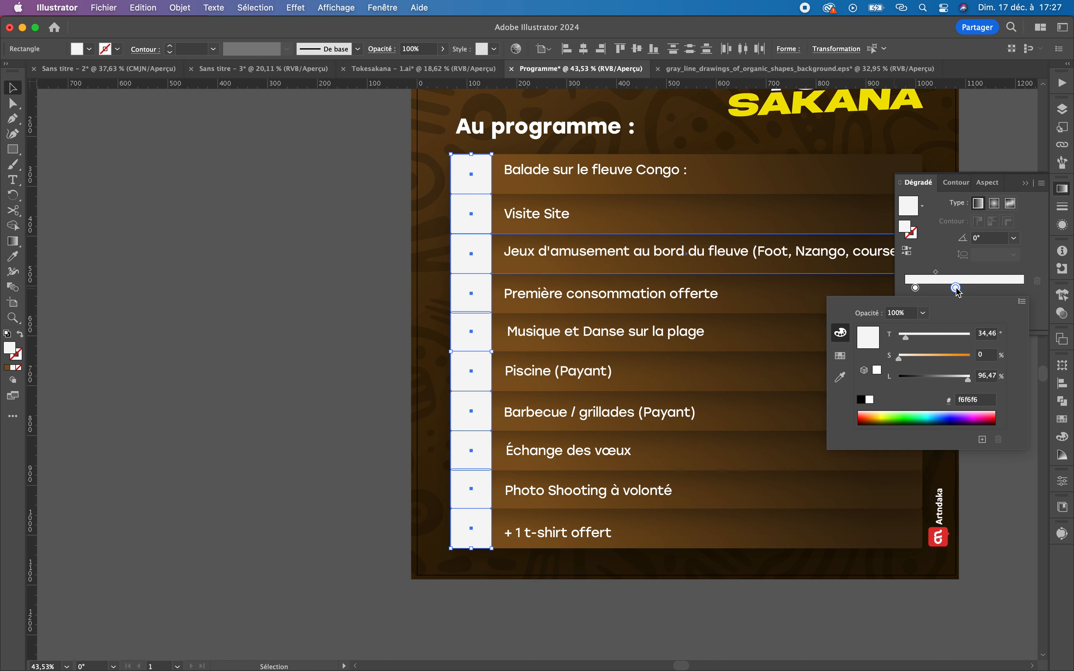
left_click(962, 380)
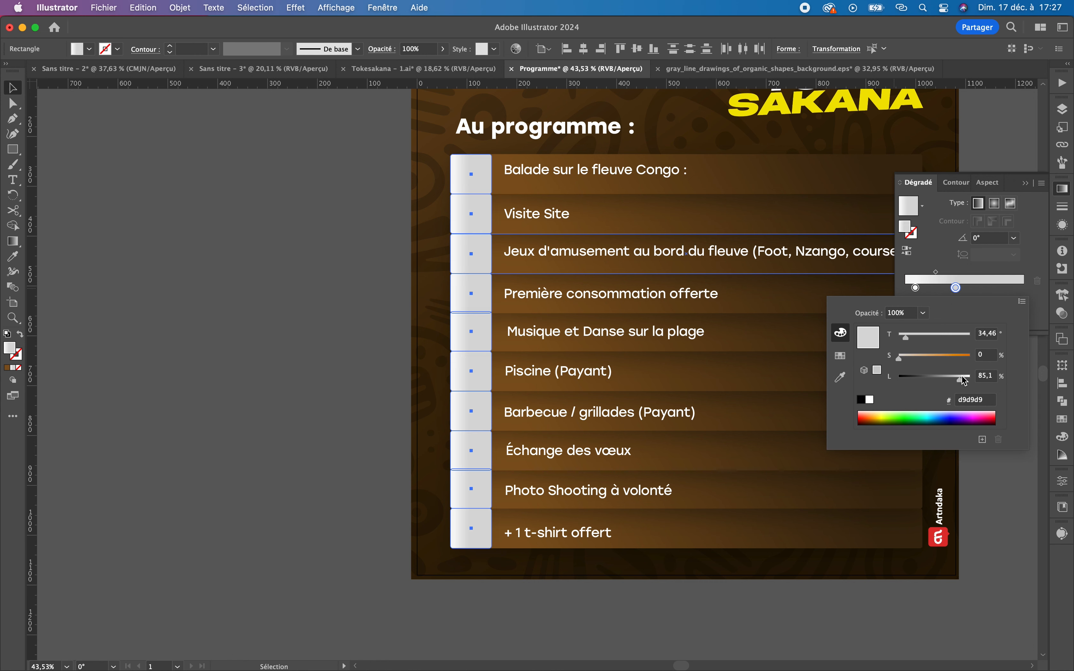
left_click_drag(962, 382, 956, 383)
key("Escape")
left_click_drag(957, 288, 1036, 289)
left_click_drag(915, 288, 990, 287)
left_click_drag(1006, 272, 997, 276)
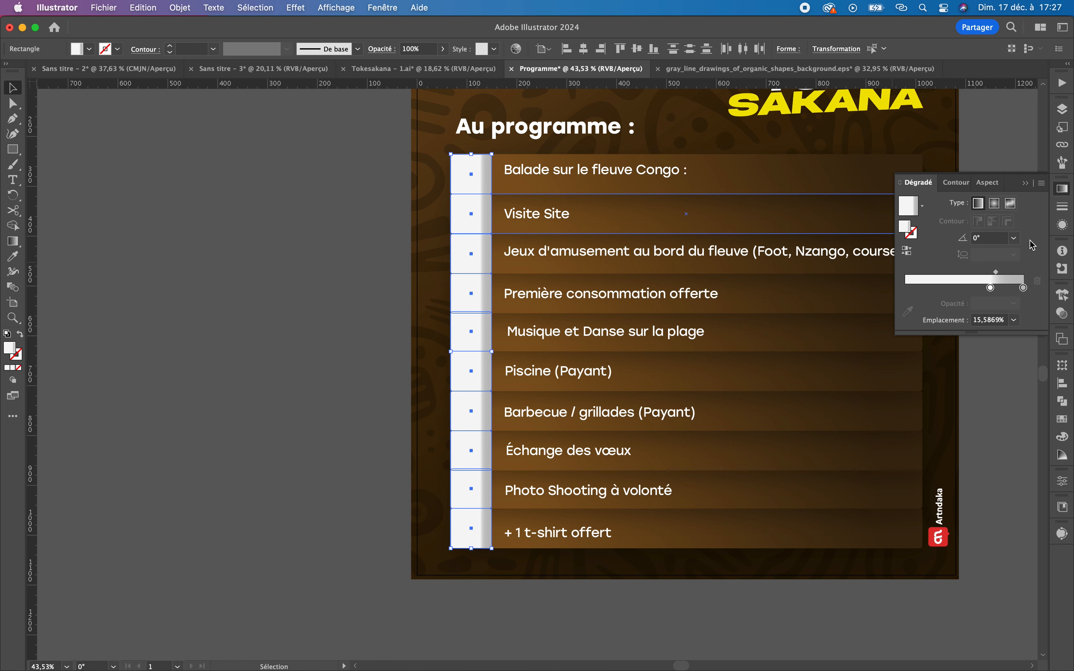
- Set the blocks' gradient angle to 90° so the grey shading runs along their upper edges, and inspect them up close
left_click(1015, 240)
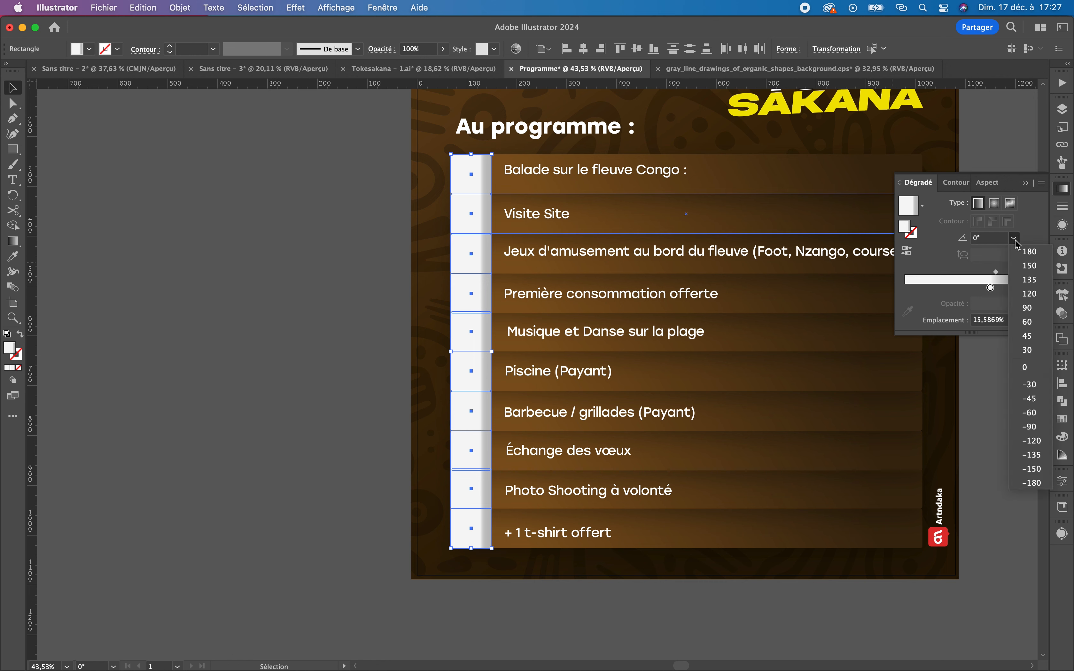
left_click(1035, 311)
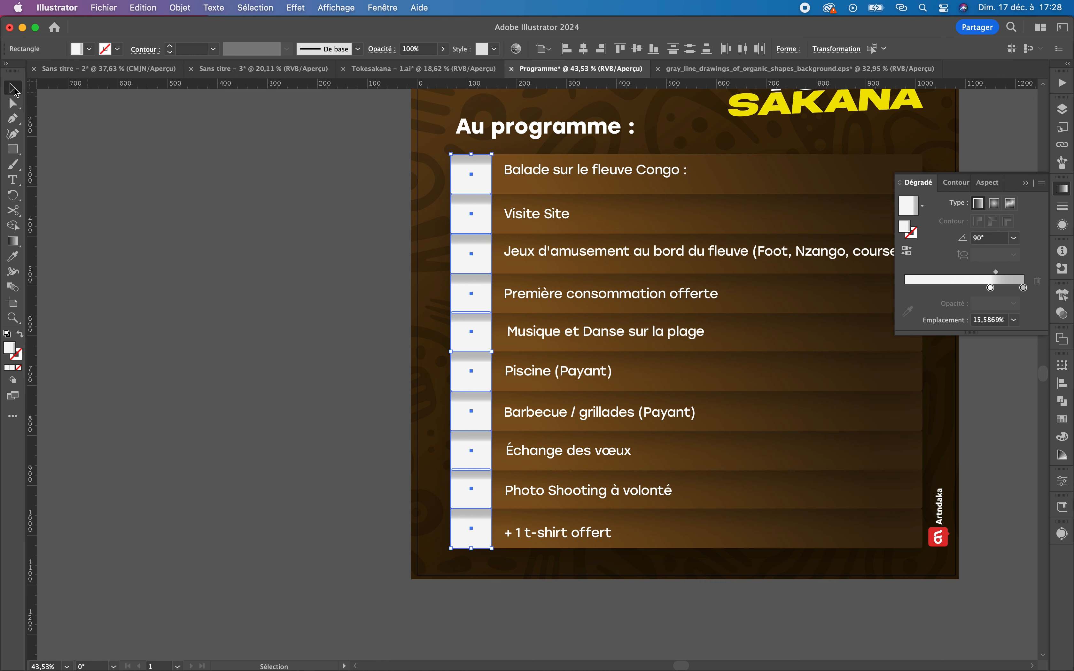
left_click(253, 221)
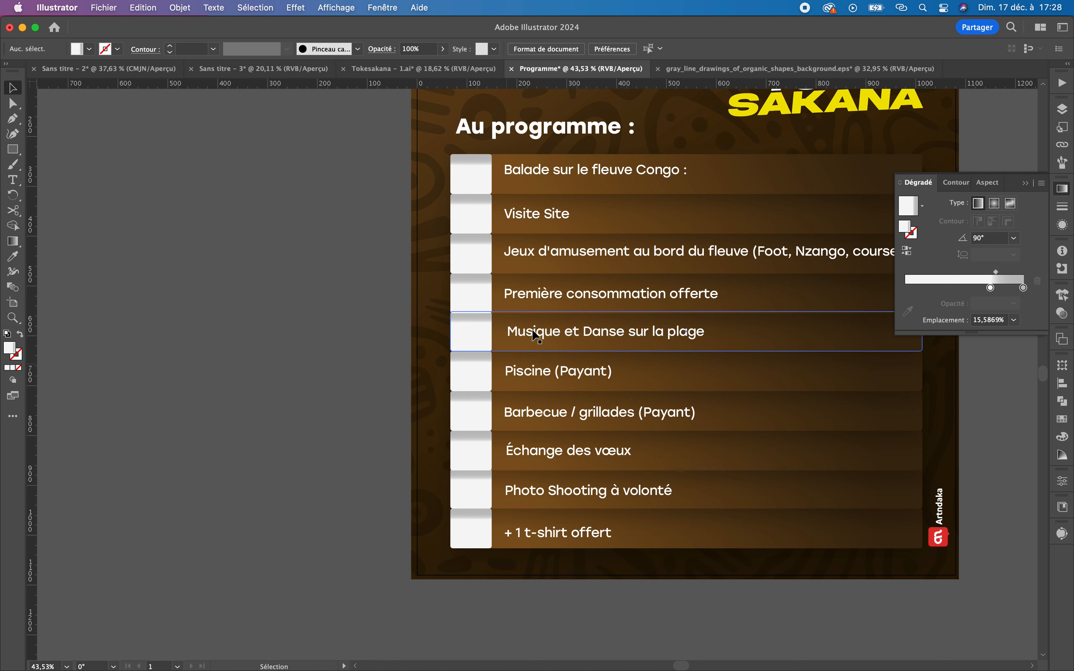
key("z")
left_click(481, 231)
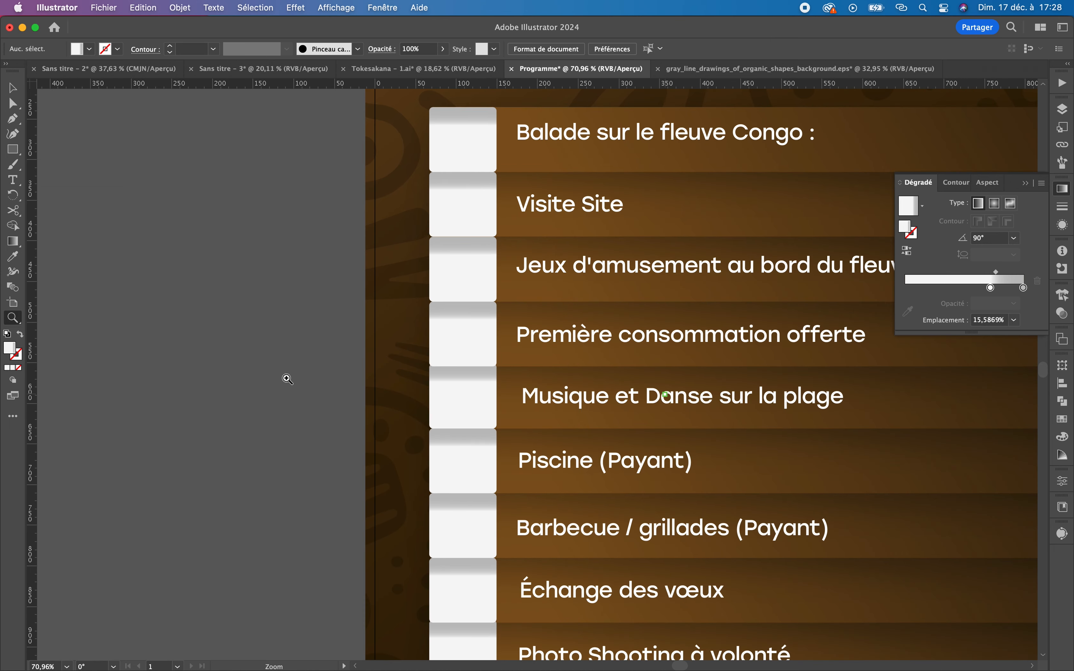
- Add the text 01 in Stolzl Bold, enlarge it to 47.051 pt and place it on the first white block
left_click_drag(257, 363, 145, 365)
left_click_drag(495, 468, 459, 485)
left_click_drag(387, 549, 546, 567)
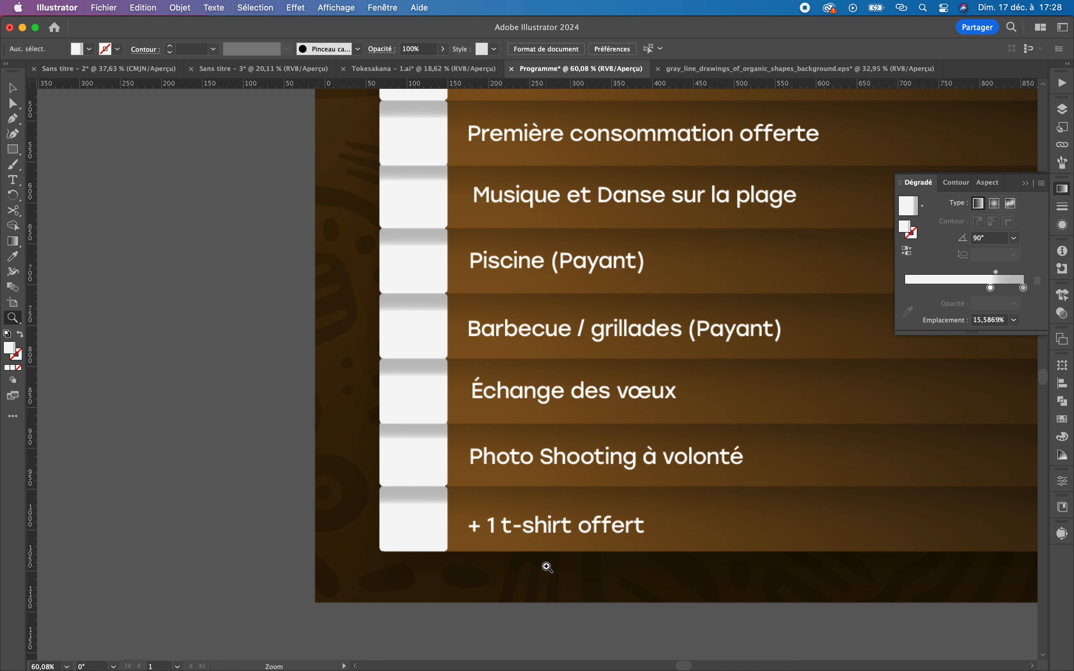
scroll(511, 242, "up", 10)
scroll(511, 242, "left", 6)
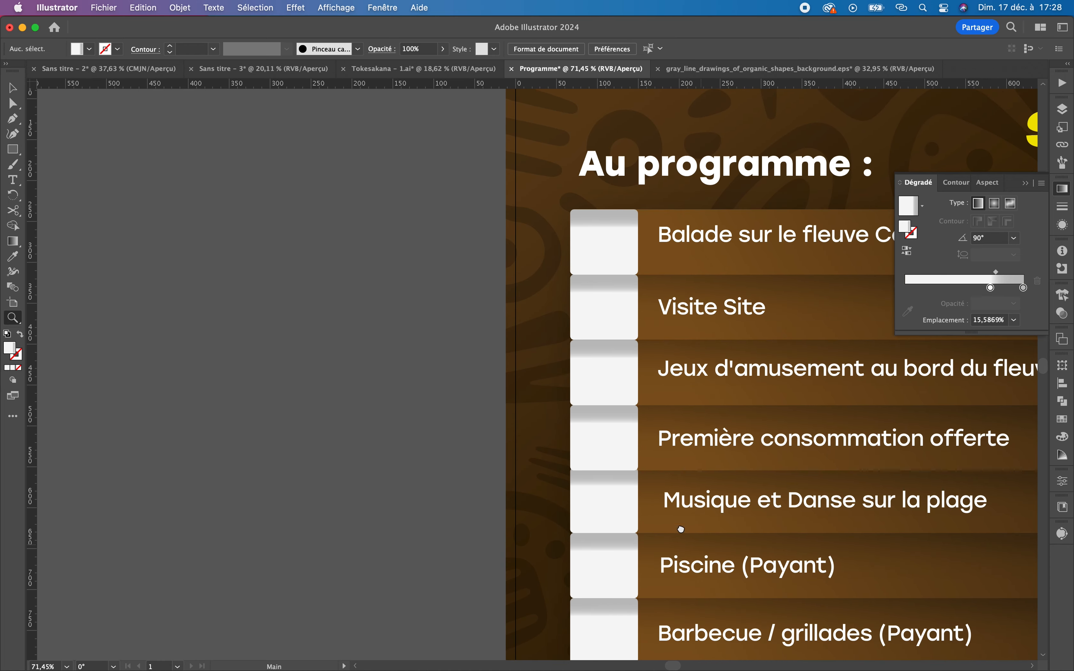
key("t")
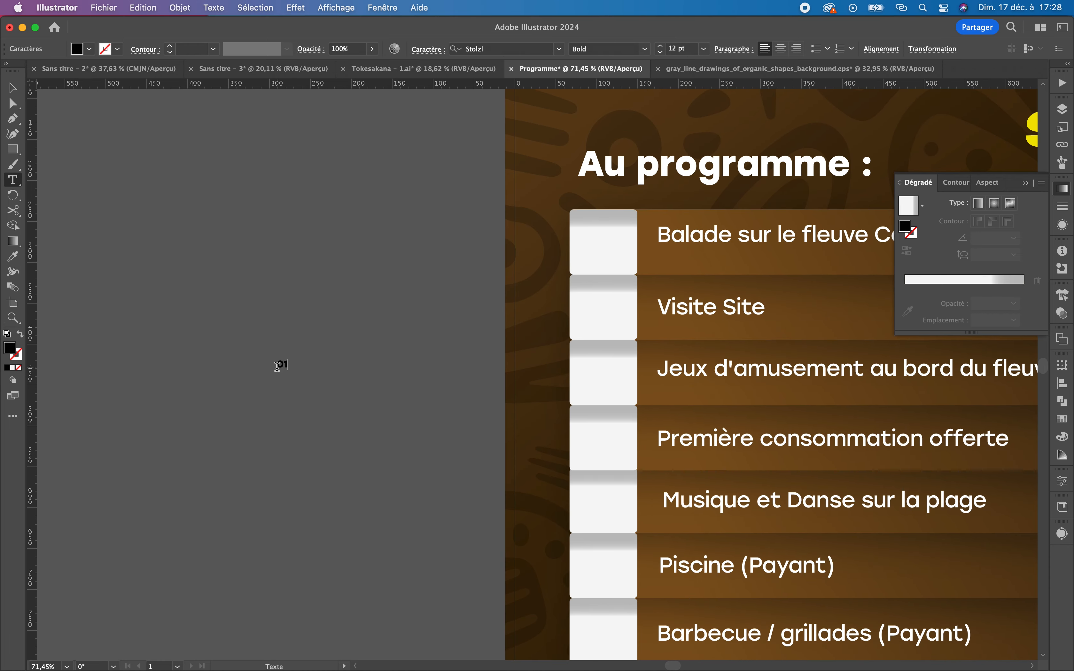
key("Escape")
left_click_drag(288, 358, 610, 247)
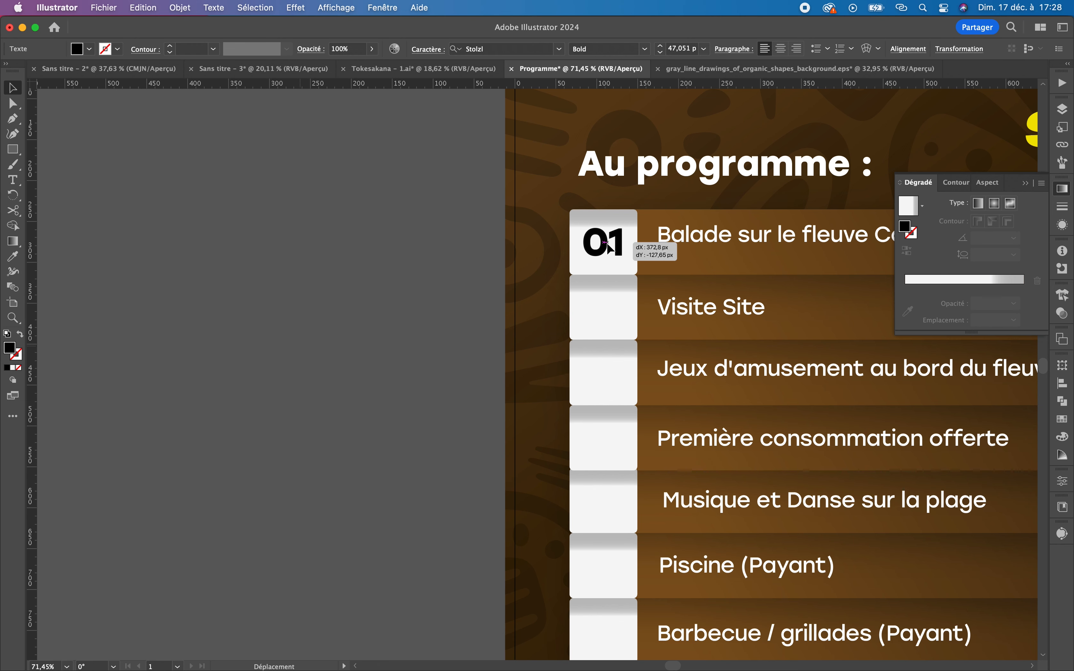
scroll(184, 182, "right", 5)
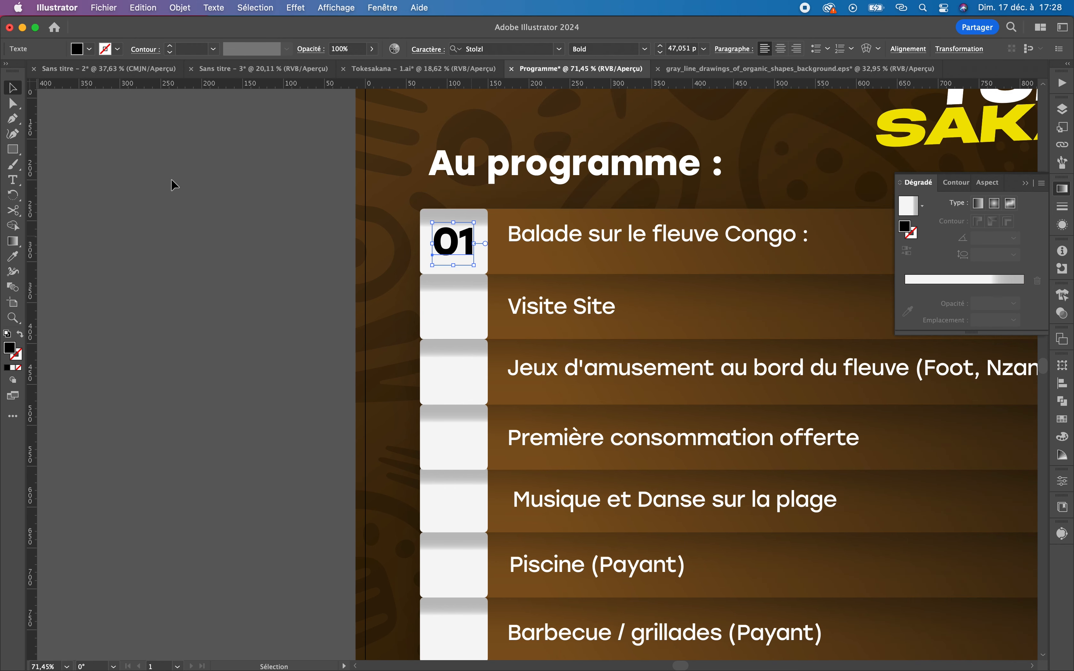
- Fill the number 01 with brown 6d4515
double_click(9, 348)
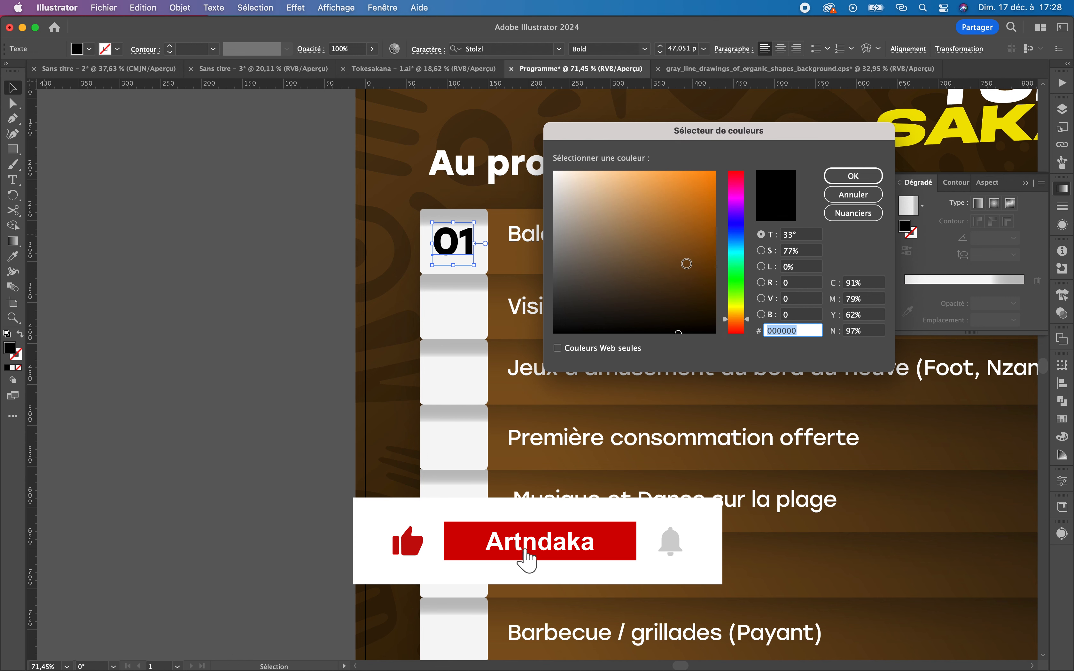
type("5e3a0e")
left_click(691, 261)
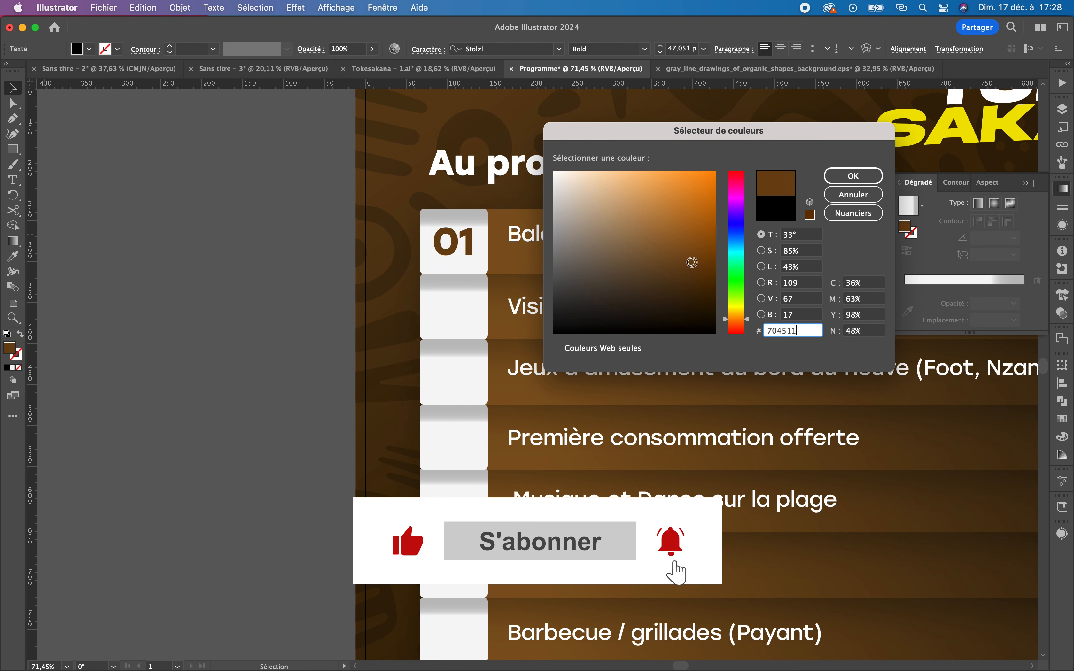
left_click(684, 264)
left_click(853, 179)
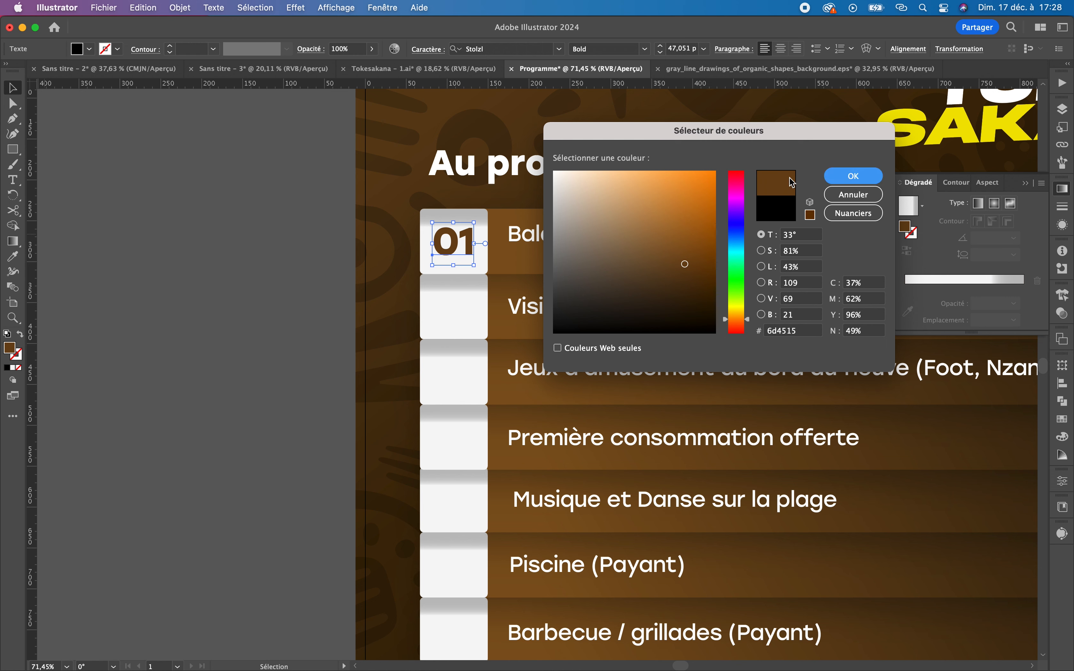
- Duplicate the number 01 onto the block beside Visite Site and change the copy to 02
left_click(472, 246)
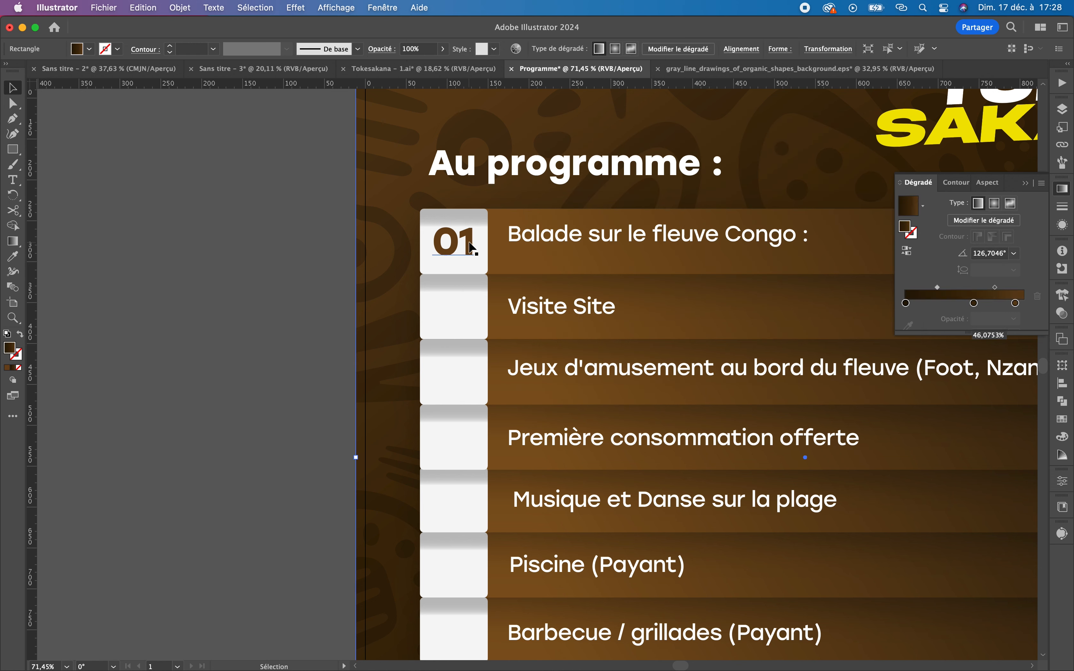
left_click_drag(469, 245, 467, 311)
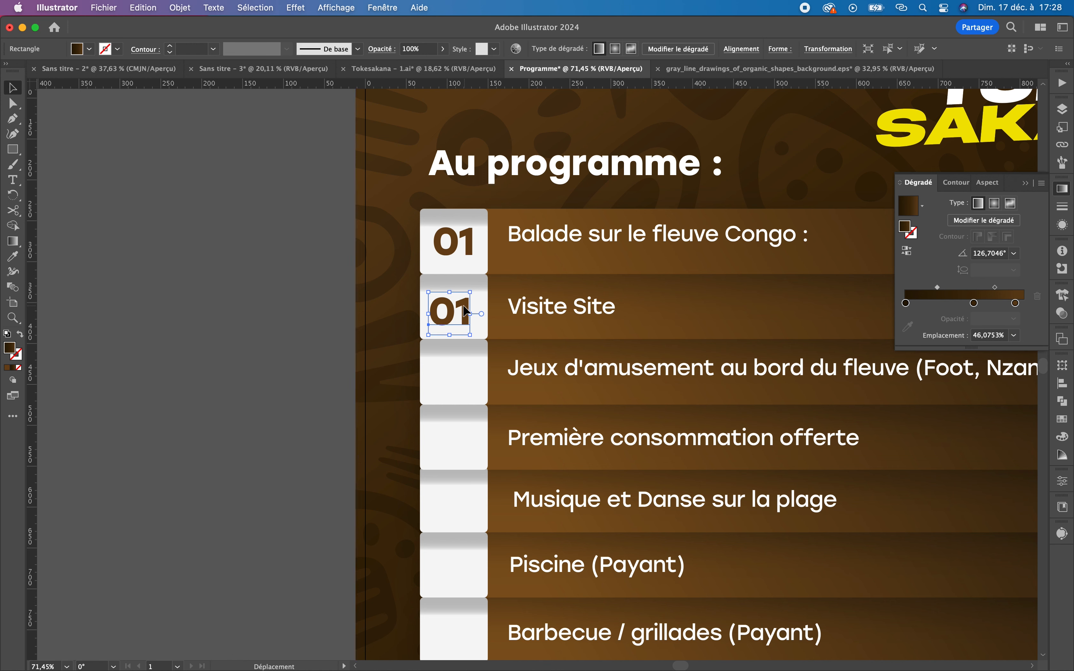
key("t")
type("2")
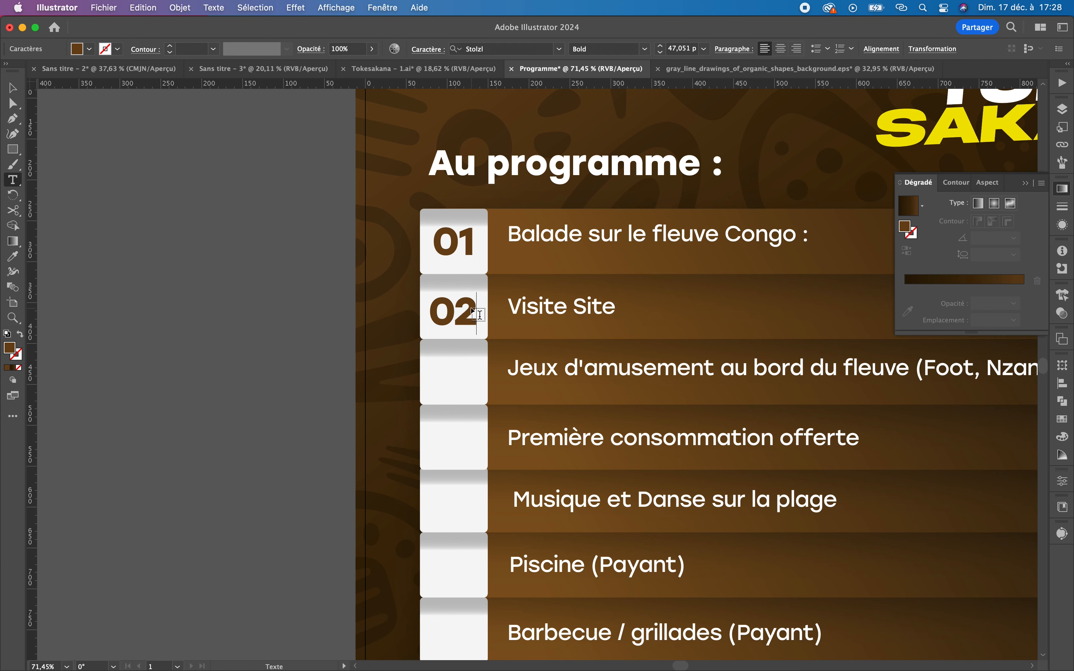
key("Escape")
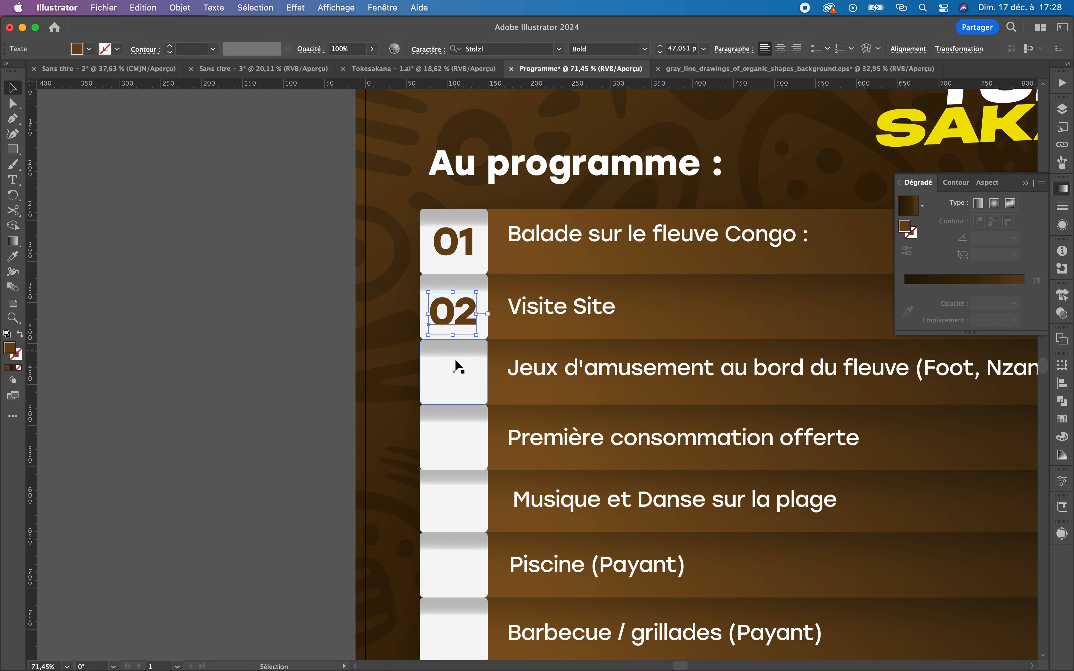
- Duplicate the 01 and 02 numbers down the column onto the third to eighth white blocks as placeholders
key("super+space")
left_click_drag(574, 284, 532, 287)
left_click_drag(478, 309, 480, 413)
scroll(479, 382, "down", 3)
left_click(481, 259, "shift")
left_click(482, 209, "shift")
left_click(483, 155, "shift")
left_click_drag(483, 153, 485, 358)
- Adjust the placement of the copied numbers and duplicate two of them onto the last two blocks
left_click(437, 488)
left_click_drag(480, 512, 481, 504)
left_click_drag(490, 465, 493, 463)
scroll(492, 462, "down", 3)
left_click_drag(495, 358, 496, 458)
scroll(496, 457, "up", 3)
- Renumber the copies on the third to tenth blocks in sequence from 03 to 10, and review the whole poster
key("t")
left_click_drag(483, 243, 495, 242)
type("3")
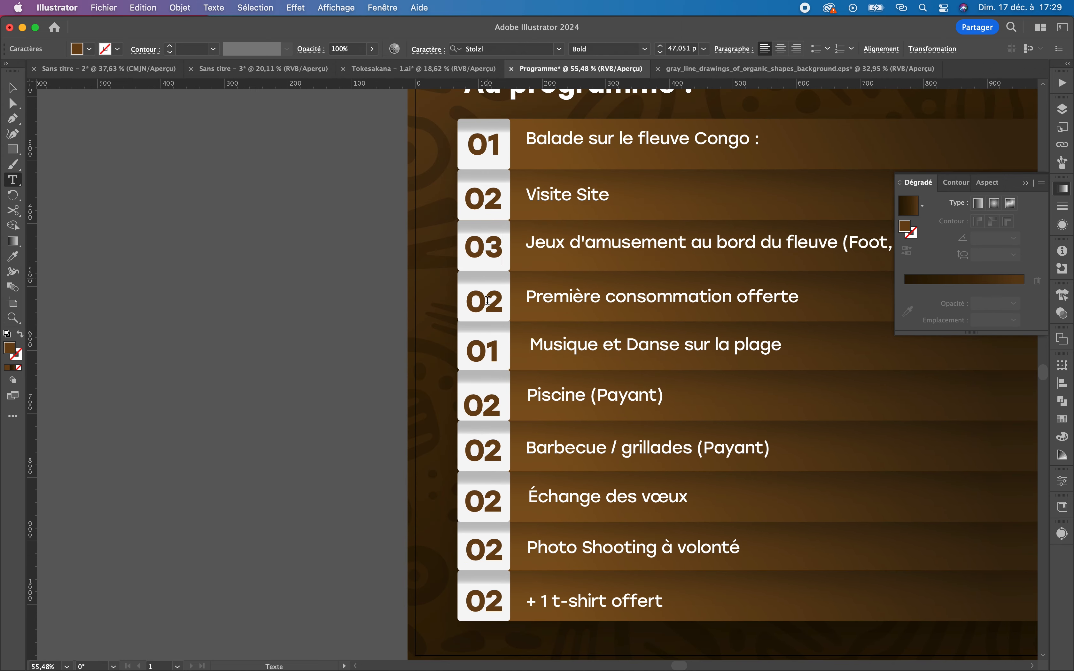
type("7")
left_click_drag(483, 501, 502, 500)
type("8")
left_click_drag(485, 549, 502, 549)
type("9")
left_click_drag(467, 602, 502, 601)
type("10")
key("super+space")
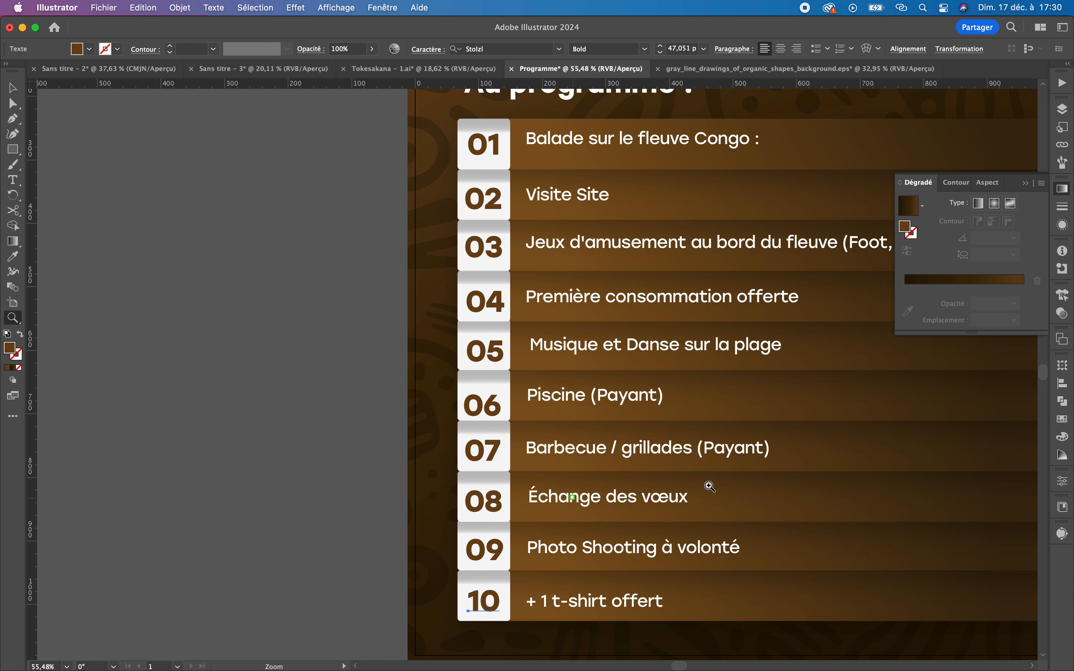
left_click(643, 463, "alt")
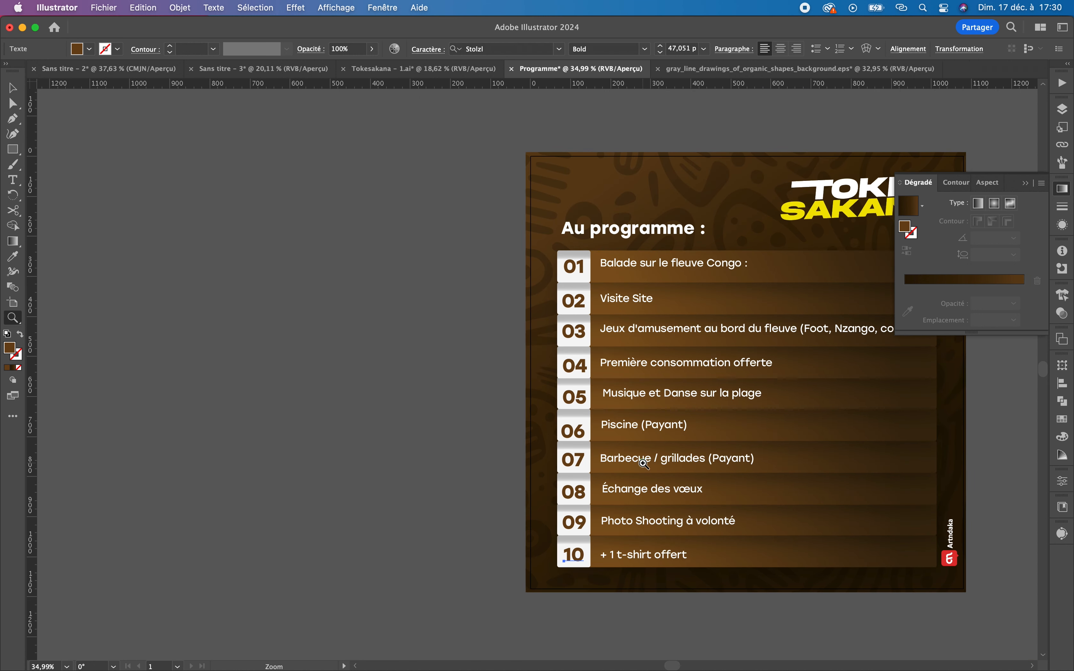
left_click_drag(760, 441, 558, 420)
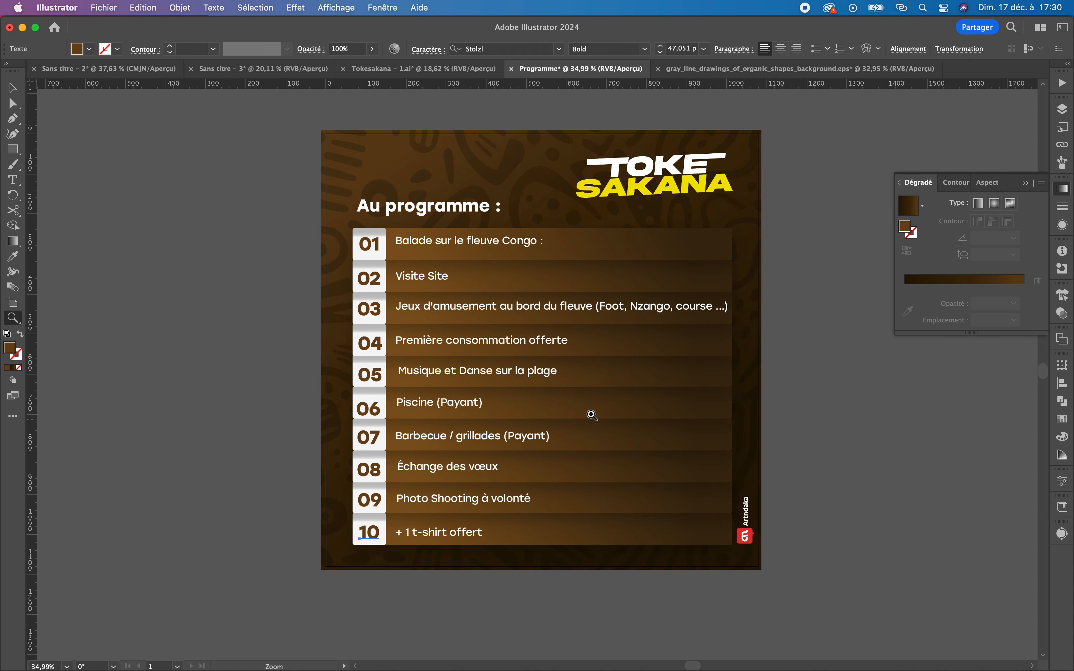